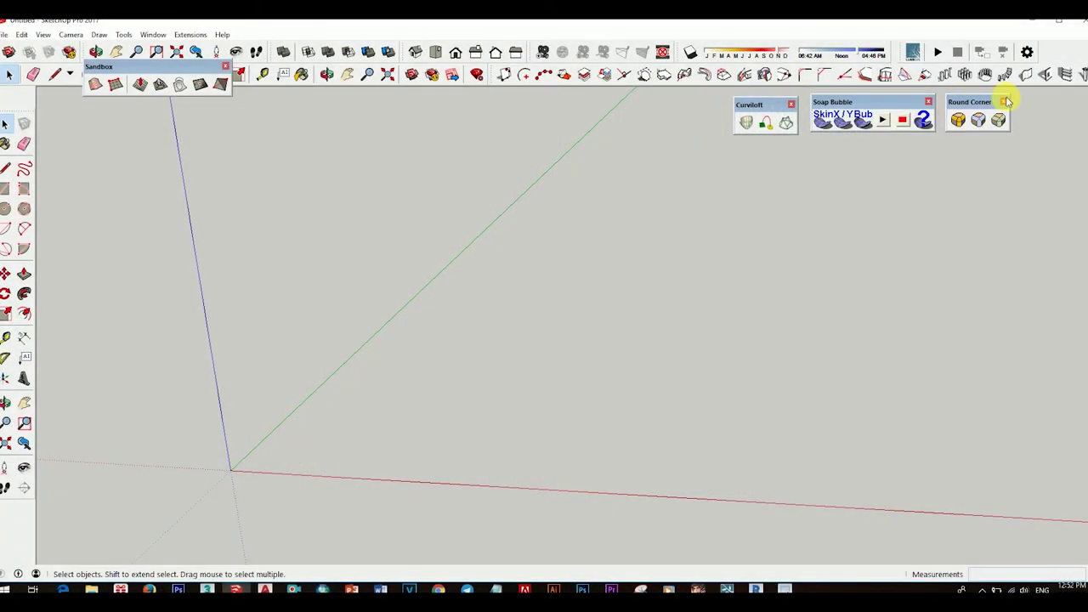
Close the Round Corner, Soap Bubble and Curviloft floating toolbars.
left_click(1003, 101)
left_click(928, 102)
left_click(791, 106)
mouse_move(791, 106)
middle_mouse_down()
mouse_move(656, 328)
mouse_move(535, 391)
mouse_move(690, 280)
middle_mouse_up()
Draw a 2000 x 3000 rectangle with one corner at the origin.
key("r")
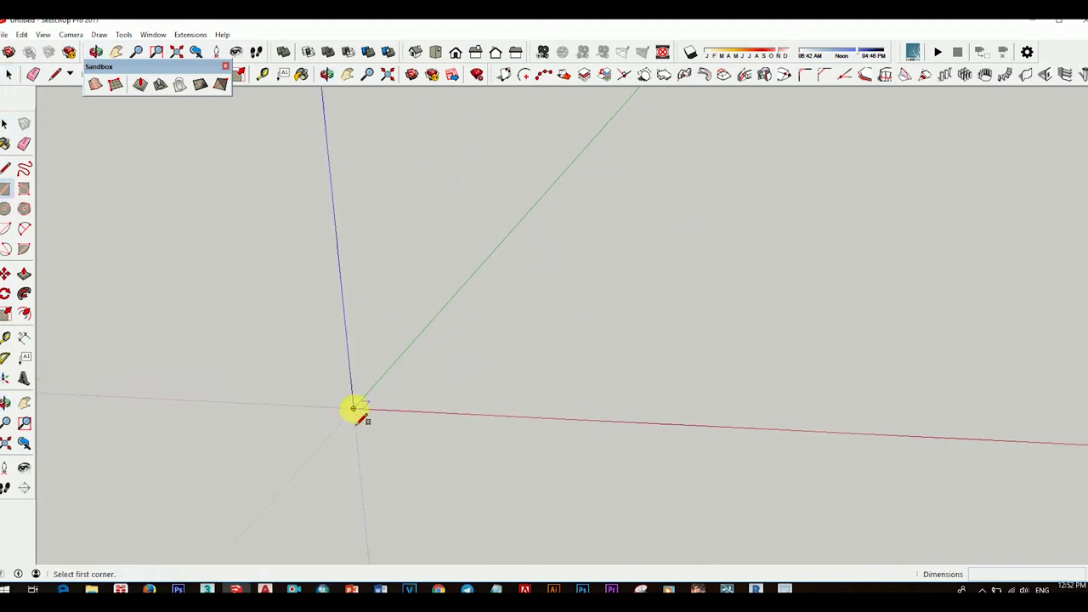
left_click(353, 409)
type("2000,3000")
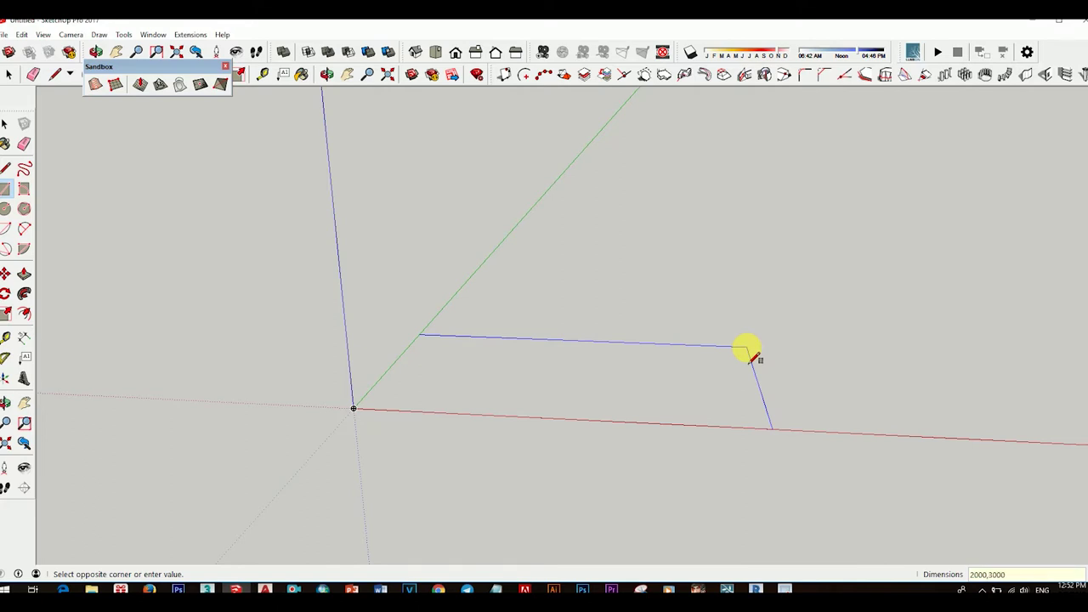
key("Return")
mouse_move(626, 365)
middle_mouse_down()
mouse_move(661, 522)
mouse_move(736, 365)
mouse_move(614, 323)
mouse_move(702, 323)
mouse_move(661, 366)
mouse_move(425, 308)
mouse_move(579, 364)
mouse_move(636, 403)
mouse_move(522, 320)
middle_mouse_up()
key("space")
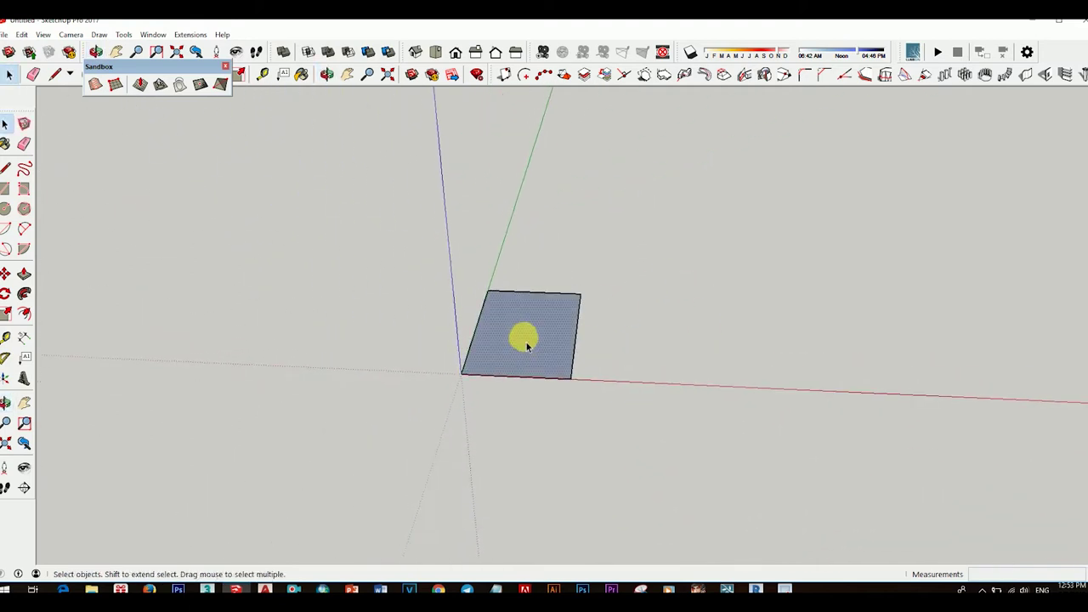
Push/Pull the rectangle up 300mm into a slab.
scroll(527, 328, "up", 2)
key("p")
left_click(547, 349)
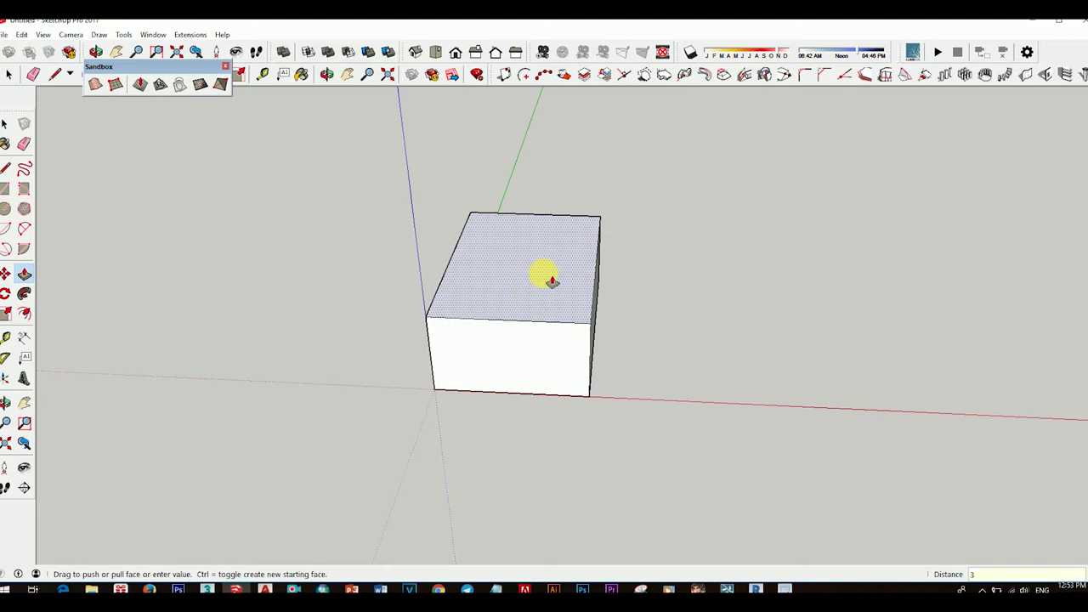
type("00")
key("Return")
Pull the slab's long side outward 1200mm.
mouse_move(551, 282)
middle_mouse_down()
mouse_move(359, 314)
mouse_move(573, 383)
mouse_move(571, 398)
mouse_move(673, 403)
middle_mouse_up()
scroll(571, 398, "up", 2)
scroll(501, 333, "up", 2)
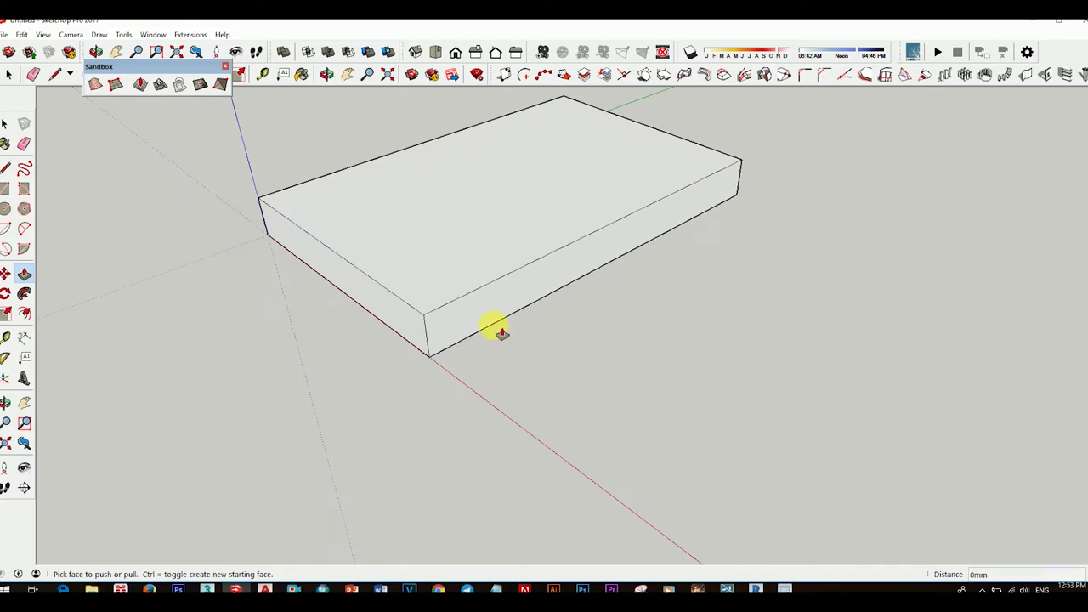
left_click(502, 333)
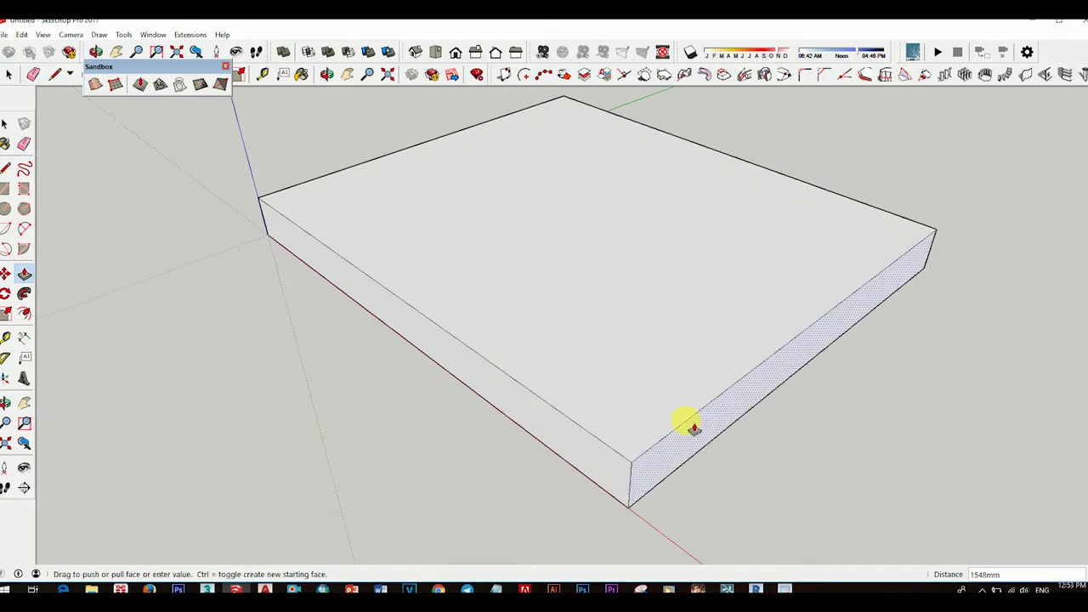
type("1200")
key("Return")
scroll(567, 340, "down", 2)
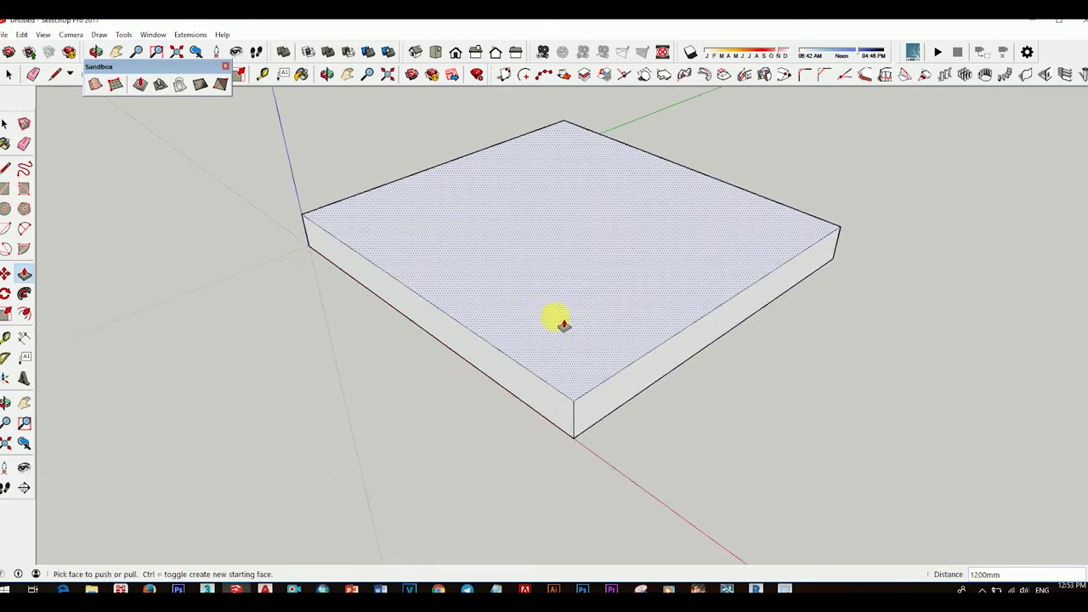
mouse_move(559, 318)
middle_mouse_down()
mouse_move(328, 360)
mouse_move(649, 331)
middle_mouse_up()
Push the slab's front face inward to resize it.
key("p")
scroll(649, 332, "up", 2)
scroll(638, 323, "down", 1)
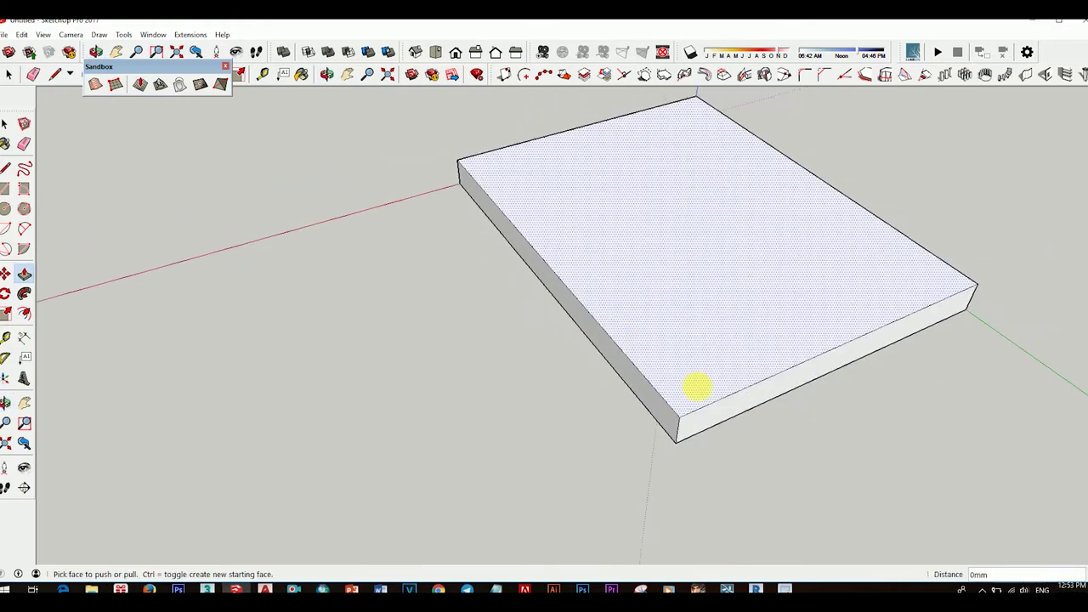
scroll(698, 383, "down", 1)
left_click(605, 320)
type("1200")
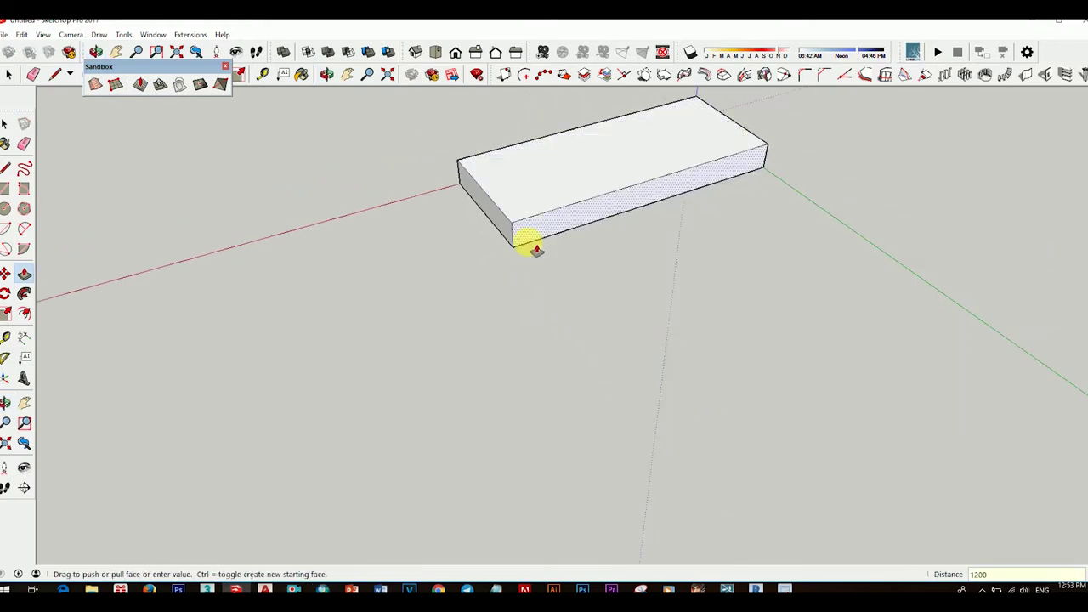
mouse_move(536, 249)
middle_mouse_down()
mouse_move(566, 263)
mouse_move(632, 257)
mouse_move(578, 408)
mouse_move(781, 192)
mouse_move(530, 298)
mouse_move(617, 280)
mouse_move(607, 275)
mouse_move(630, 251)
mouse_move(658, 284)
mouse_move(624, 362)
mouse_move(578, 284)
mouse_move(580, 320)
middle_mouse_up()
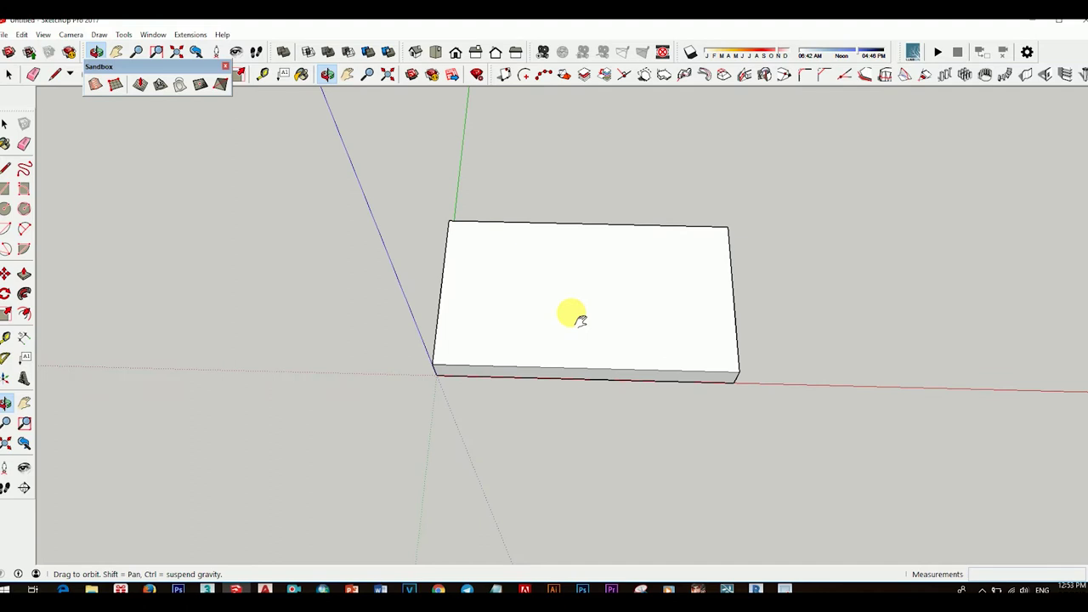
Draw a line across the top face from the left edge to the right edge.
scroll(568, 315, "up", 2)
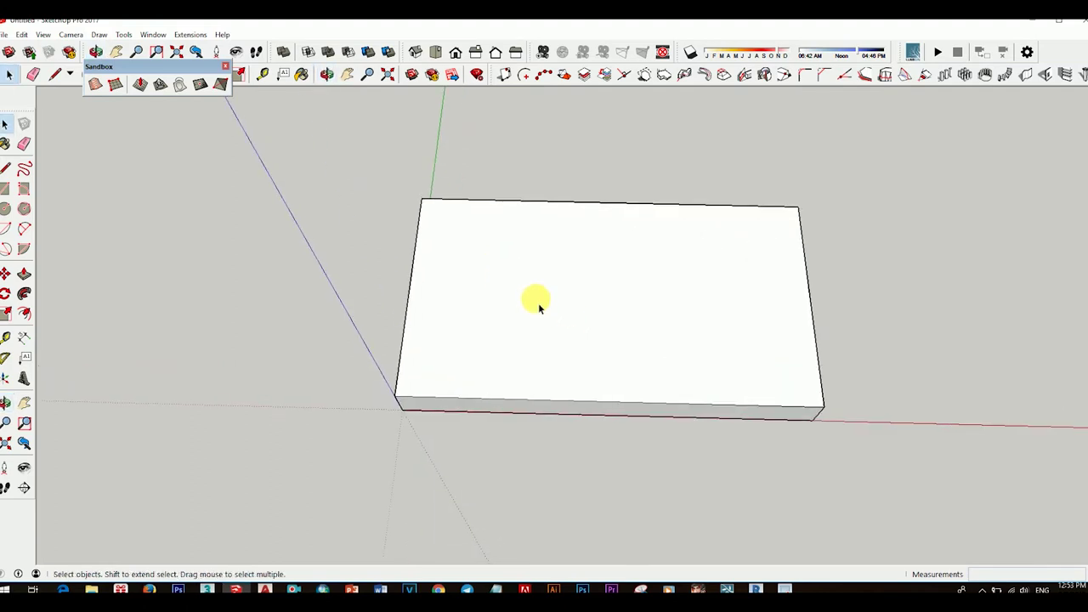
key("l")
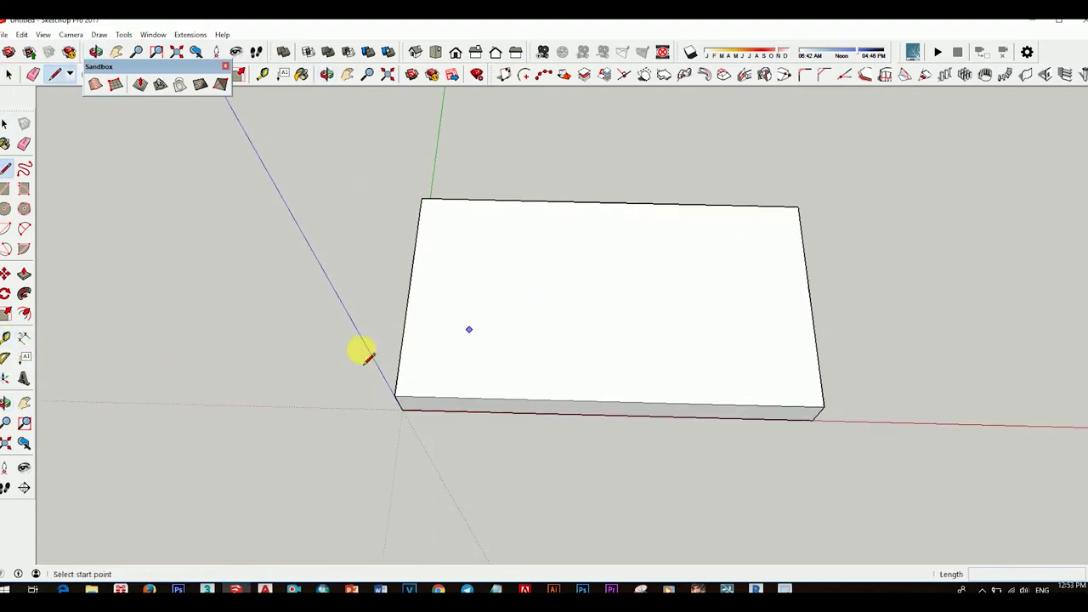
left_click(409, 290)
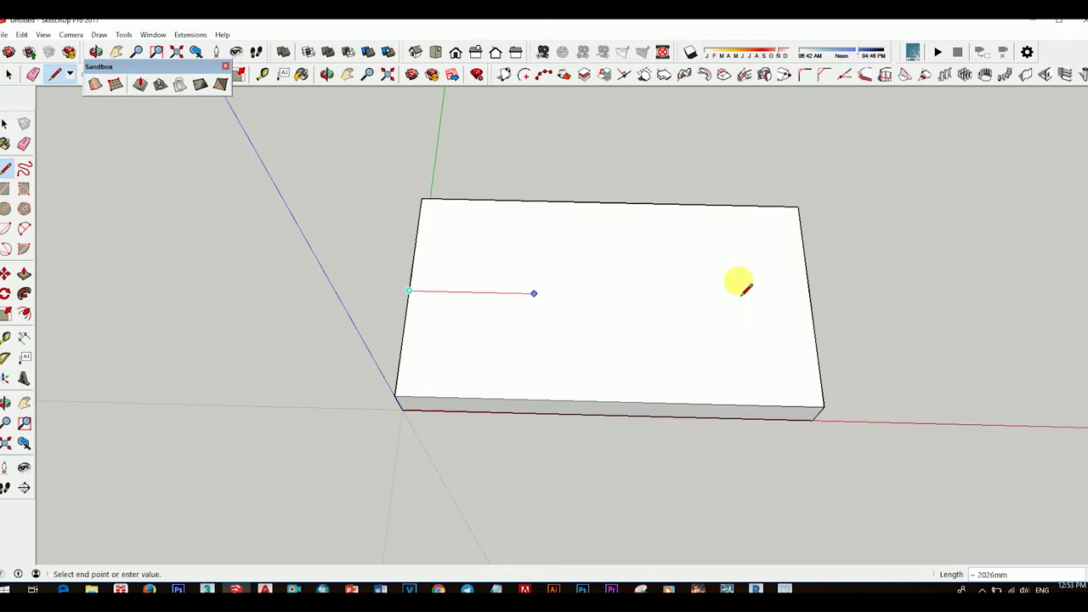
left_click(814, 304)
key("space")
mouse_move(736, 352)
middle_mouse_down()
mouse_move(518, 176)
mouse_move(835, 344)
middle_mouse_up()
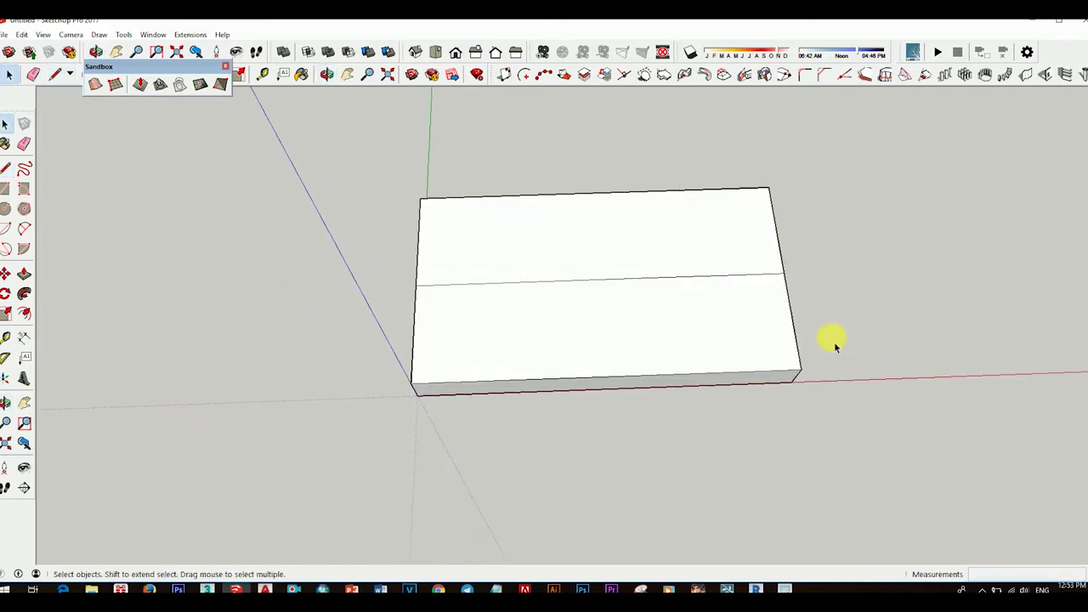
Place a Tape Measure guide 650 in from the box's left edge.
key("t")
left_click(416, 259)
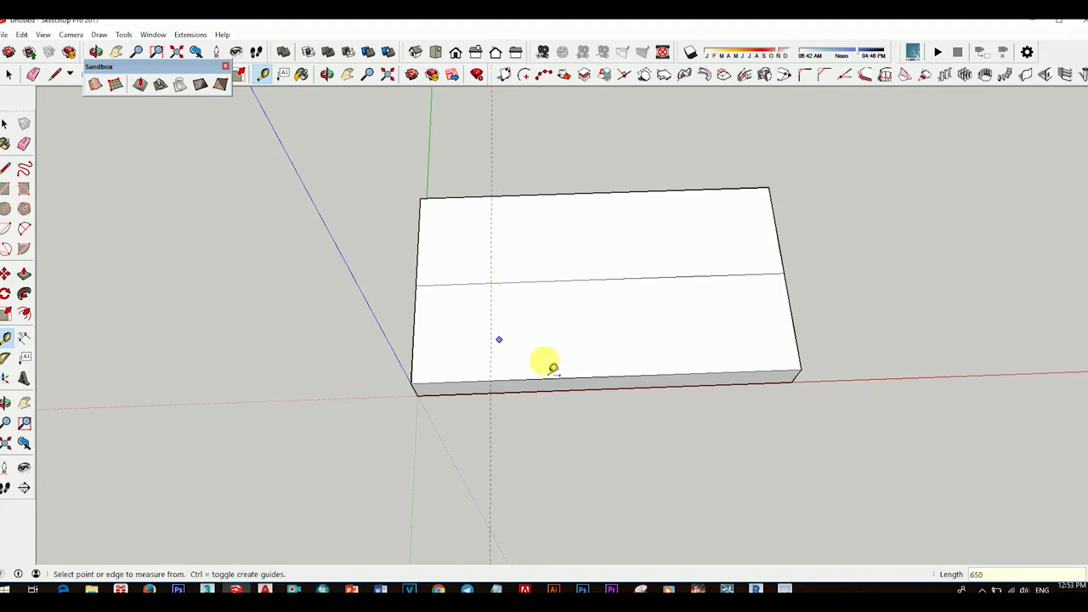
key("space")
mouse_move(553, 367)
middle_mouse_down()
mouse_move(462, 417)
mouse_move(505, 301)
mouse_move(486, 301)
mouse_move(575, 332)
middle_mouse_up()
Draw a line from the guide's intersection with the dividing line to the front edge.
key("l")
left_click(560, 297)
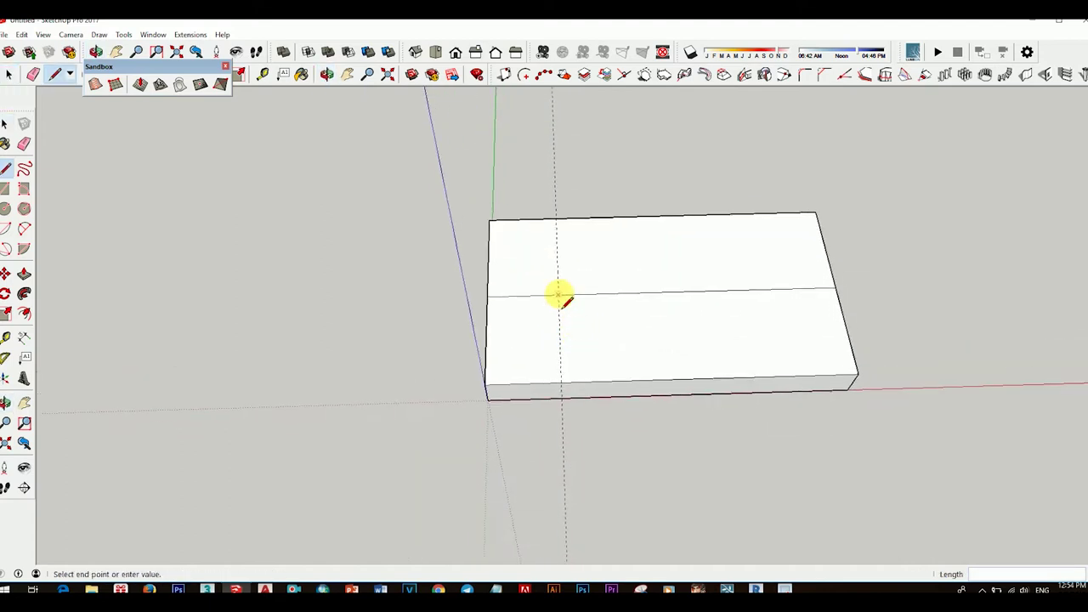
left_click(561, 387)
key("space")
mouse_move(529, 318)
middle_mouse_down()
mouse_move(546, 355)
mouse_move(576, 347)
middle_mouse_up()
Push/Pull the corner section away 300mm, leaving an L-shaped block.
key("p")
left_click_drag(575, 342, 579, 376)
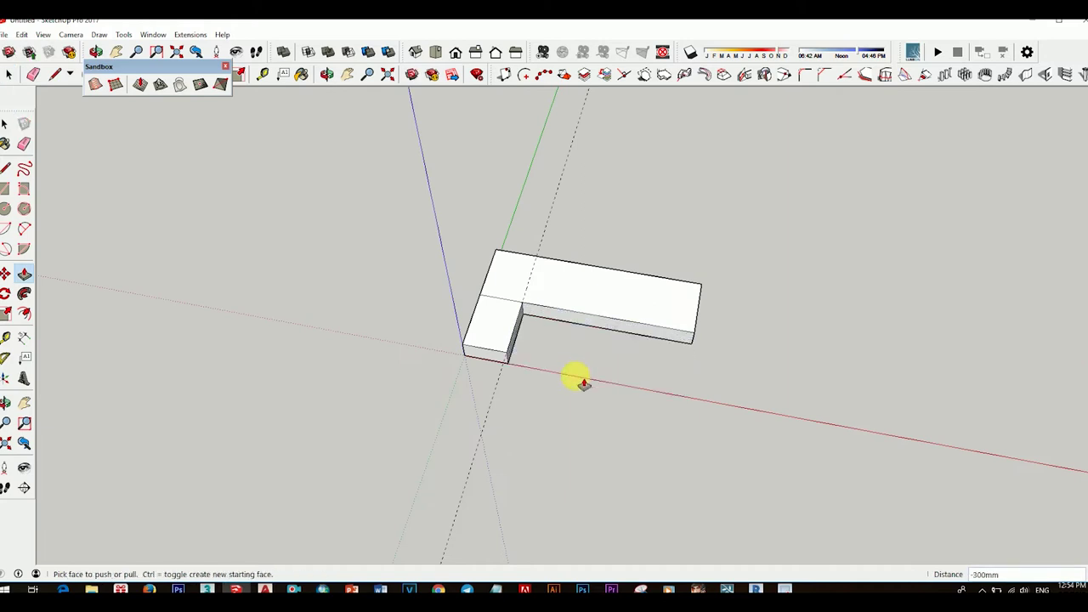
mouse_move(578, 376)
middle_mouse_down()
mouse_move(558, 371)
mouse_move(568, 368)
middle_mouse_up()
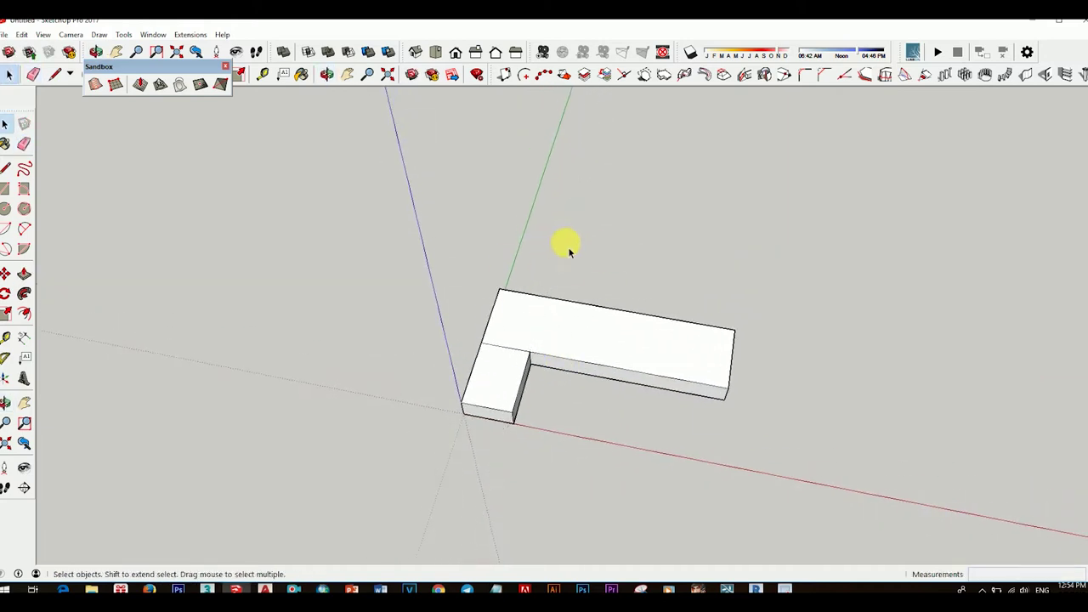
Erase the dividing edge on the L-shaped block.
scroll(564, 255, "up", 2)
scroll(605, 296, "up", 3)
scroll(606, 296, "up", 2)
key("e")
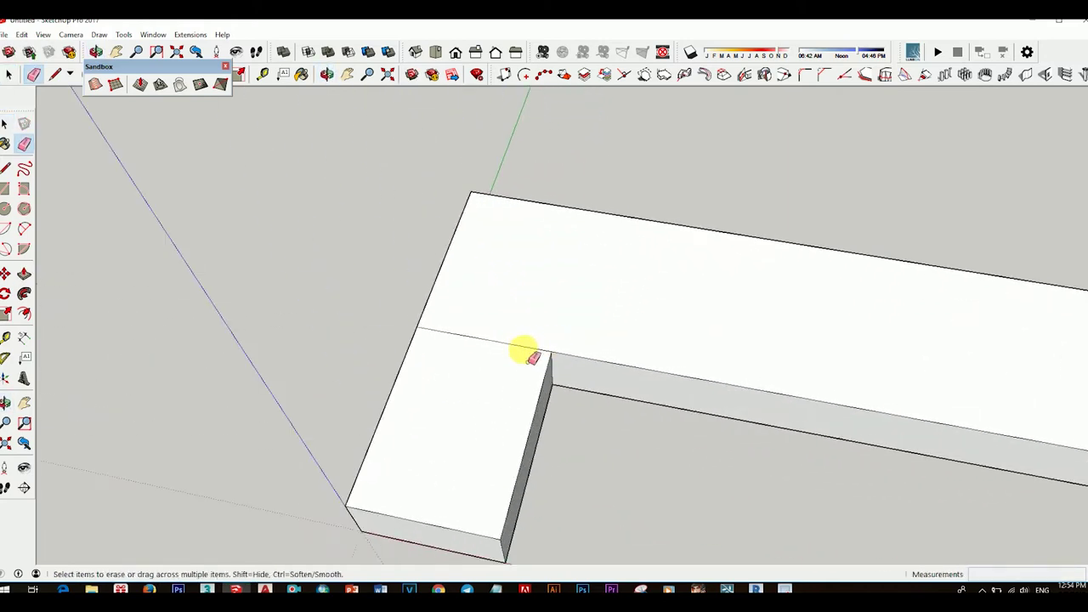
scroll(563, 339, "down", 3)
mouse_move(581, 330)
middle_mouse_down()
mouse_move(439, 175)
mouse_move(518, 258)
middle_mouse_up()
Push/Pull the notch's inner face outward and its end face back 30mm.
key("p")
left_click_drag(458, 290, 481, 295)
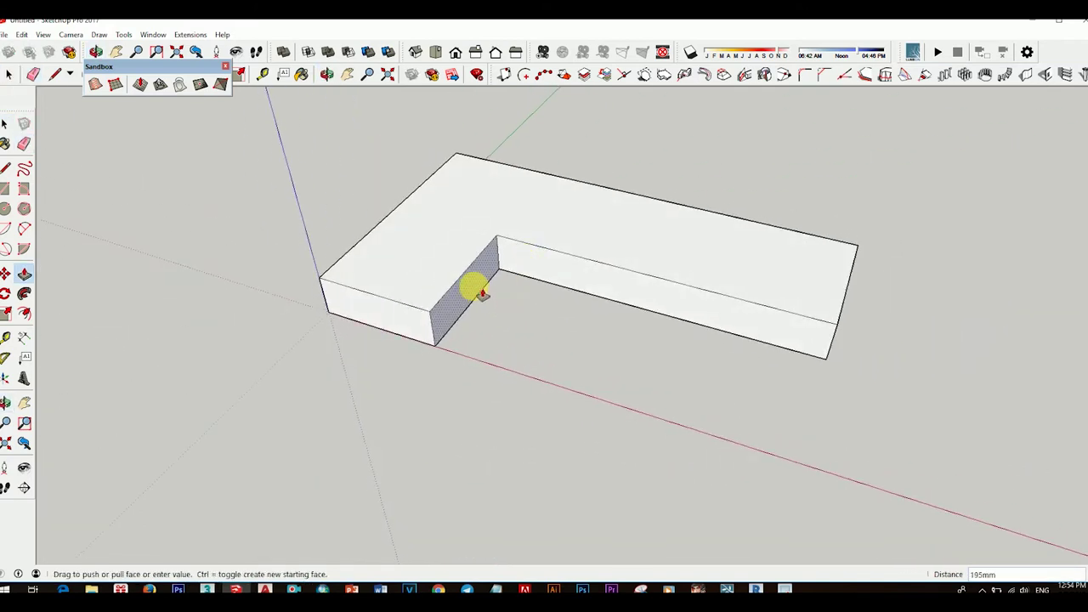
key("Return")
mouse_move(481, 294)
middle_mouse_down()
mouse_move(559, 347)
mouse_move(790, 369)
mouse_move(479, 316)
middle_mouse_up()
left_click(489, 322)
left_click_drag(489, 321, 484, 320)
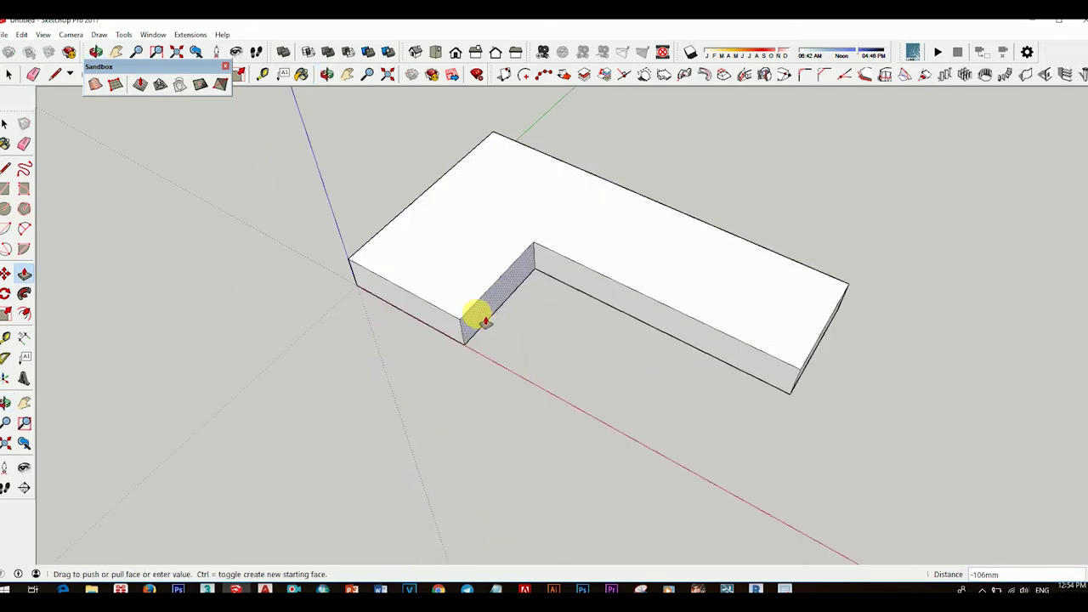
key("Return")
mouse_move(462, 303)
middle_mouse_down()
mouse_move(705, 316)
mouse_move(651, 332)
mouse_move(620, 513)
mouse_move(502, 445)
mouse_move(627, 491)
mouse_move(545, 371)
mouse_move(498, 260)
middle_mouse_up()
Draw an edge from the notch's inner corner to the block's left edge, then select the top face.
scroll(527, 272, "up", 2)
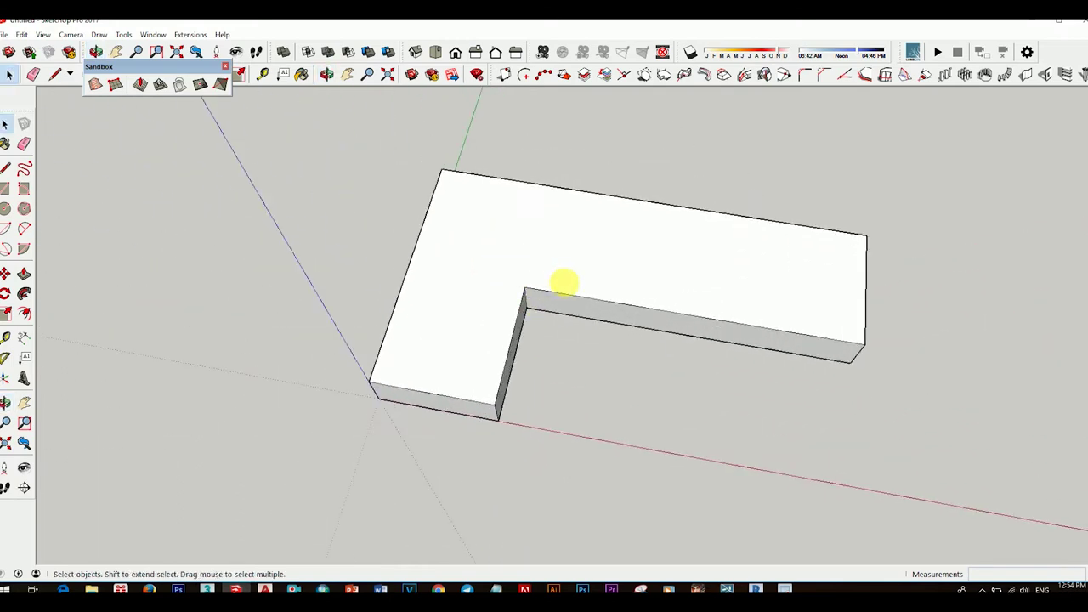
key("l")
scroll(522, 286, "up", 2)
left_click(518, 286)
left_click(357, 263)
key("space")
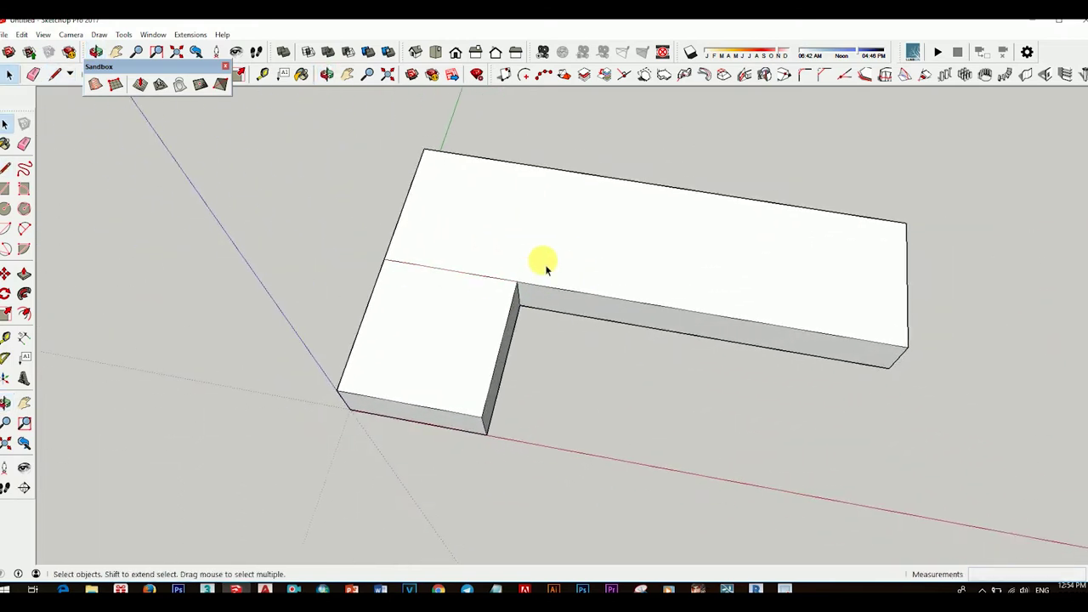
mouse_move(539, 263)
middle_mouse_down()
mouse_move(438, 306)
mouse_move(427, 297)
mouse_move(485, 133)
mouse_move(688, 340)
middle_mouse_up()
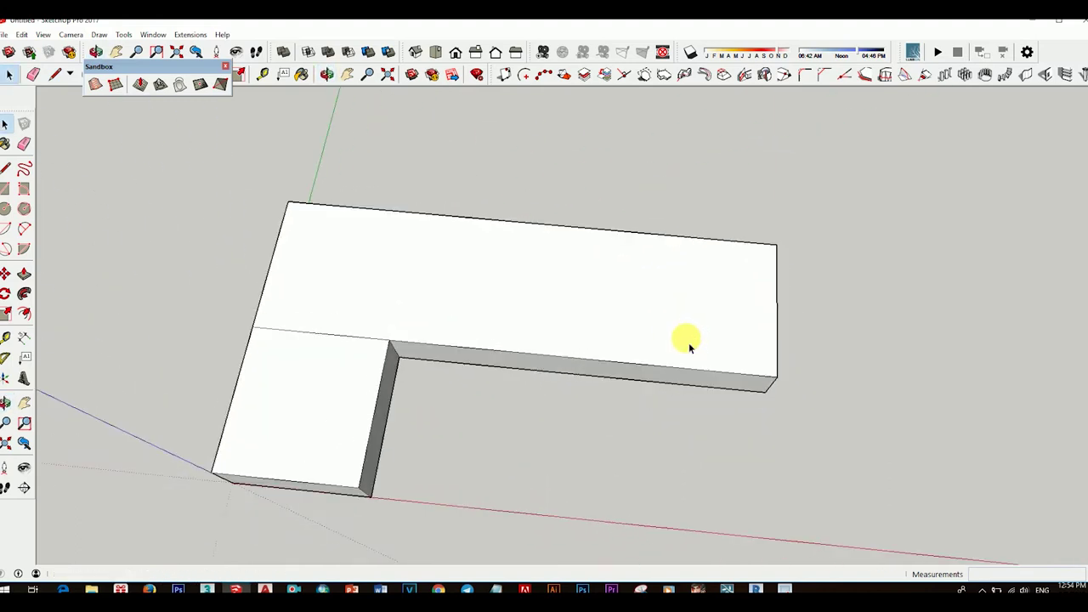
left_click(635, 324)
Offset the top face's outline 200 inward to form a rim.
left_click(667, 239)
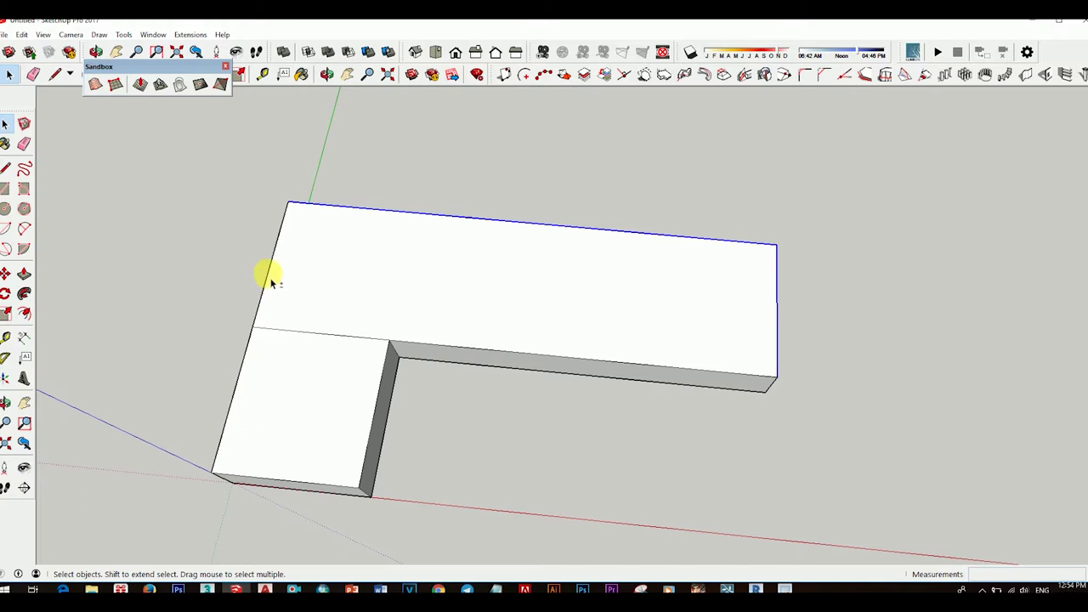
key("f")
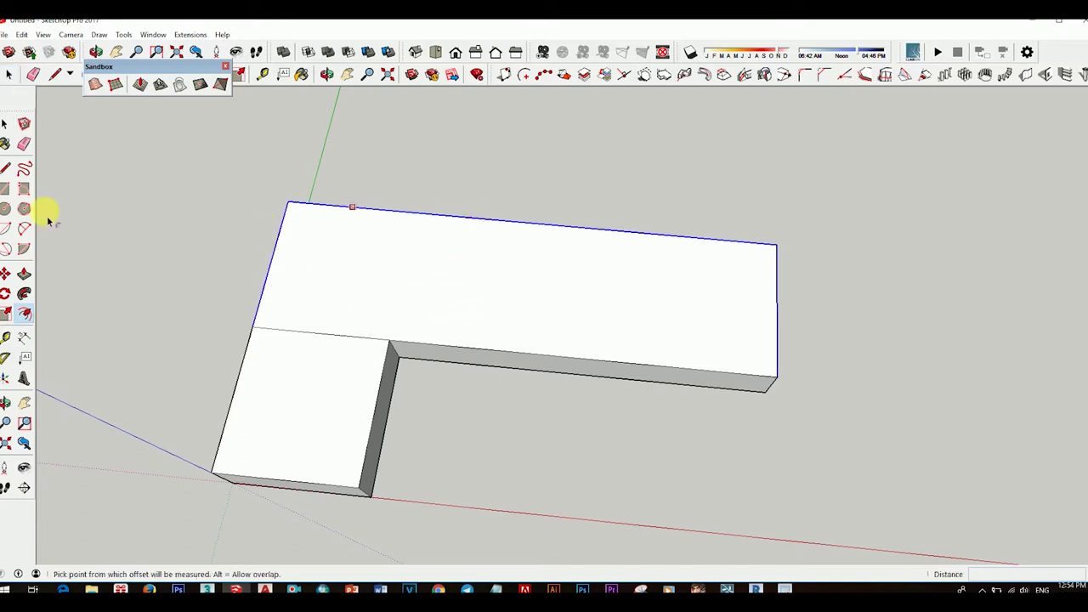
left_click(473, 221)
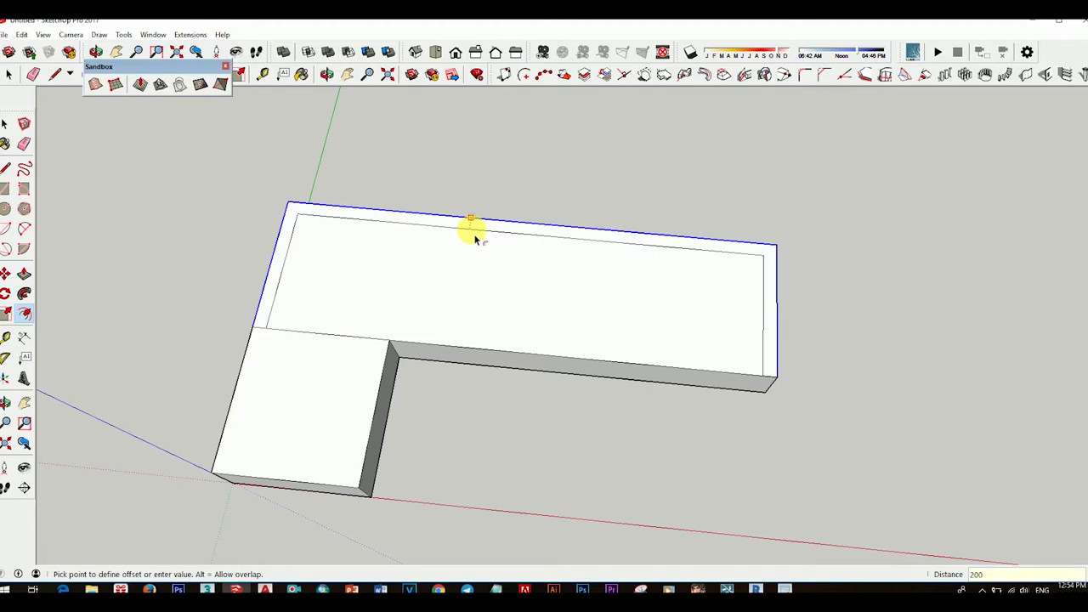
left_click(474, 223)
mouse_move(474, 226)
middle_mouse_down()
mouse_move(437, 150)
mouse_move(498, 243)
mouse_move(510, 290)
mouse_move(590, 213)
mouse_move(422, 213)
mouse_move(425, 231)
mouse_move(539, 267)
mouse_move(452, 189)
mouse_move(719, 301)
middle_mouse_up()
key("space")
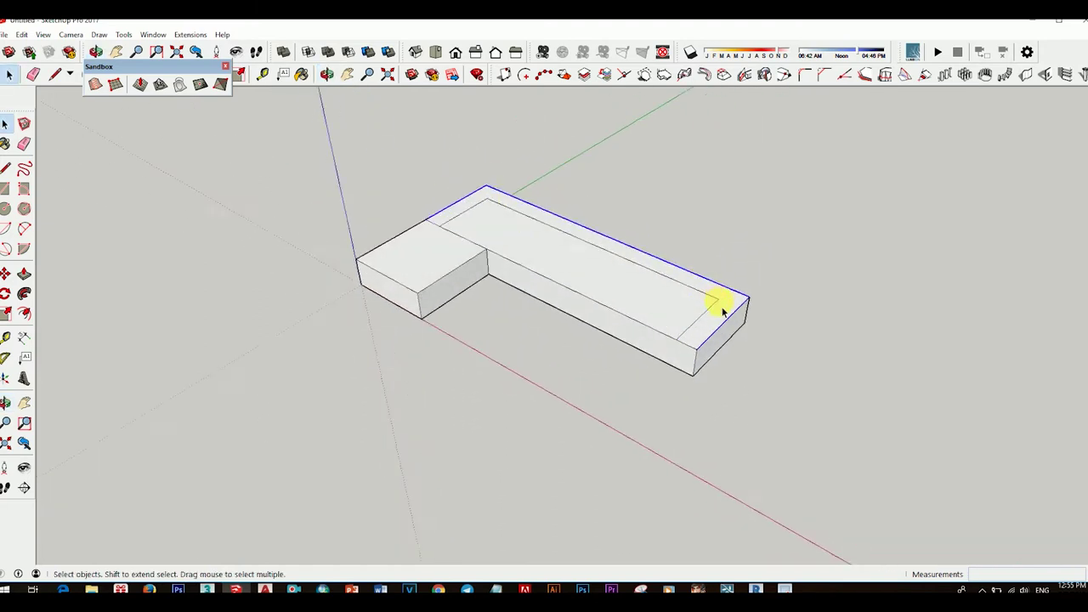
scroll(680, 323, "up", 2)
mouse_move(627, 344)
middle_mouse_down()
mouse_move(688, 415)
mouse_move(759, 347)
middle_mouse_up()
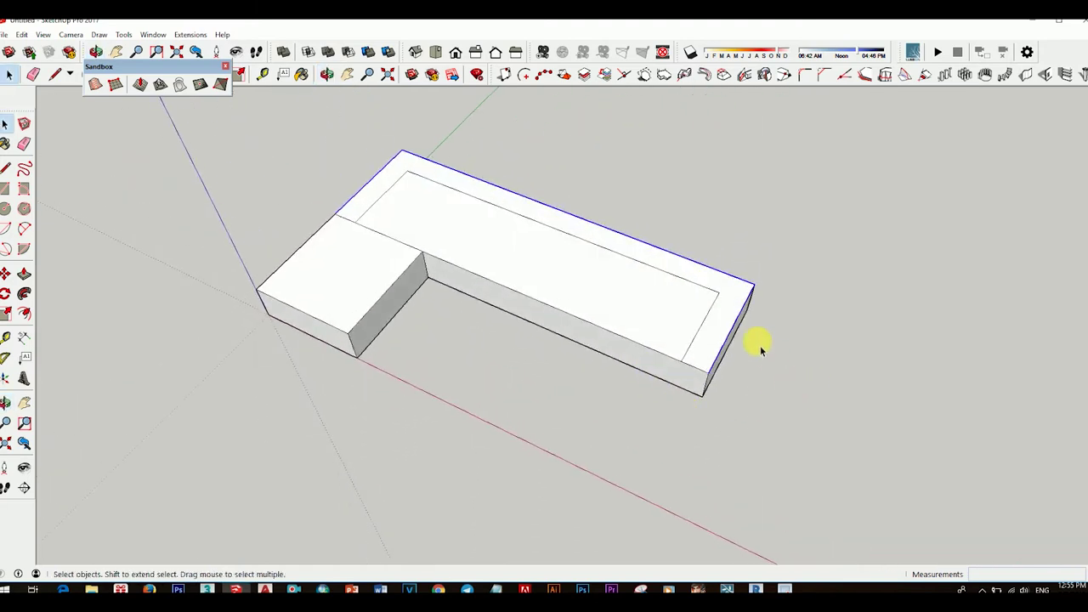
Raise the rim into back and arm walls, then push the top down 100mm.
key("p")
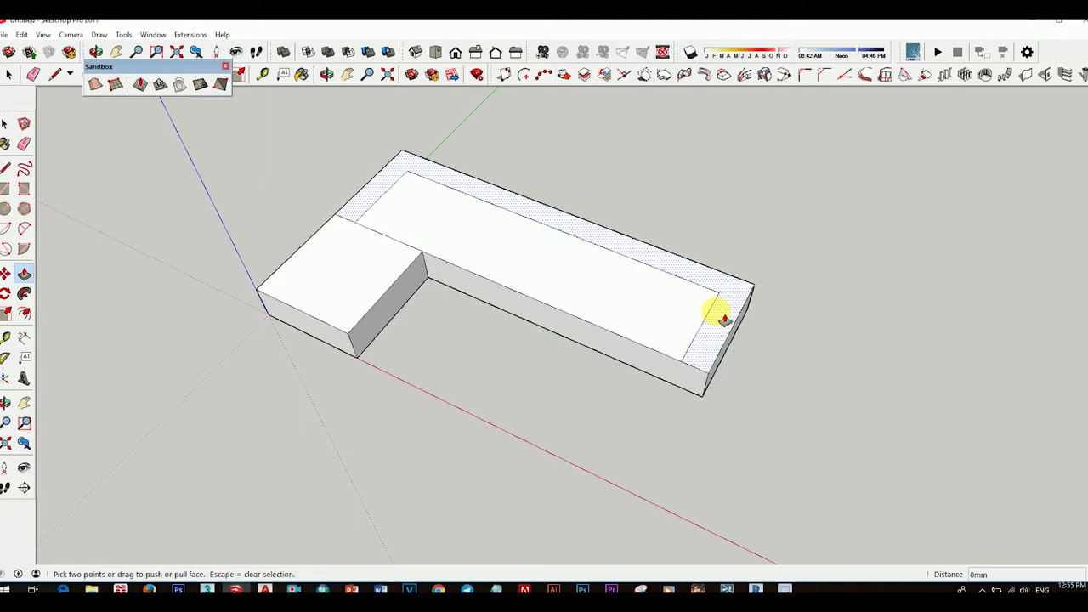
left_click_drag(723, 319, 727, 301)
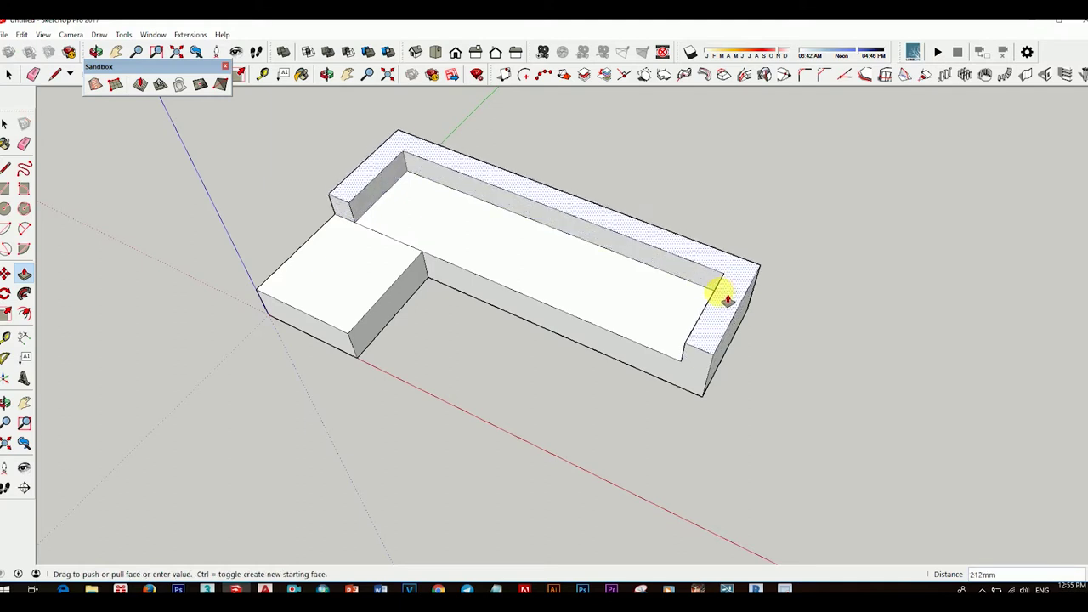
type("600")
mouse_move(727, 300)
middle_mouse_down()
mouse_move(692, 296)
mouse_move(727, 216)
mouse_move(631, 162)
mouse_move(795, 225)
mouse_move(760, 247)
middle_mouse_up()
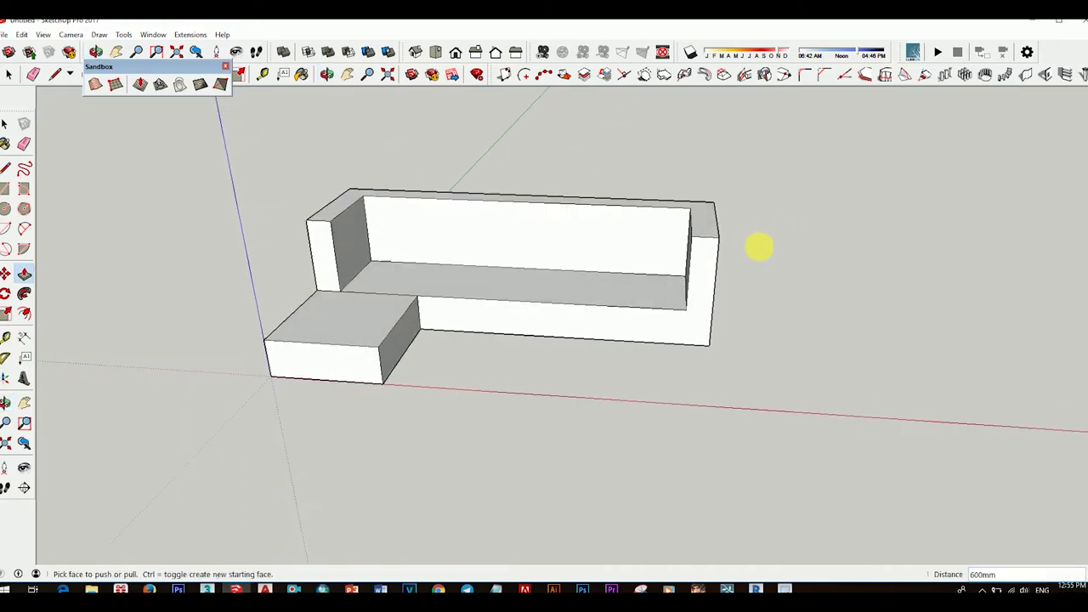
left_click_drag(722, 228, 722, 238)
type("100")
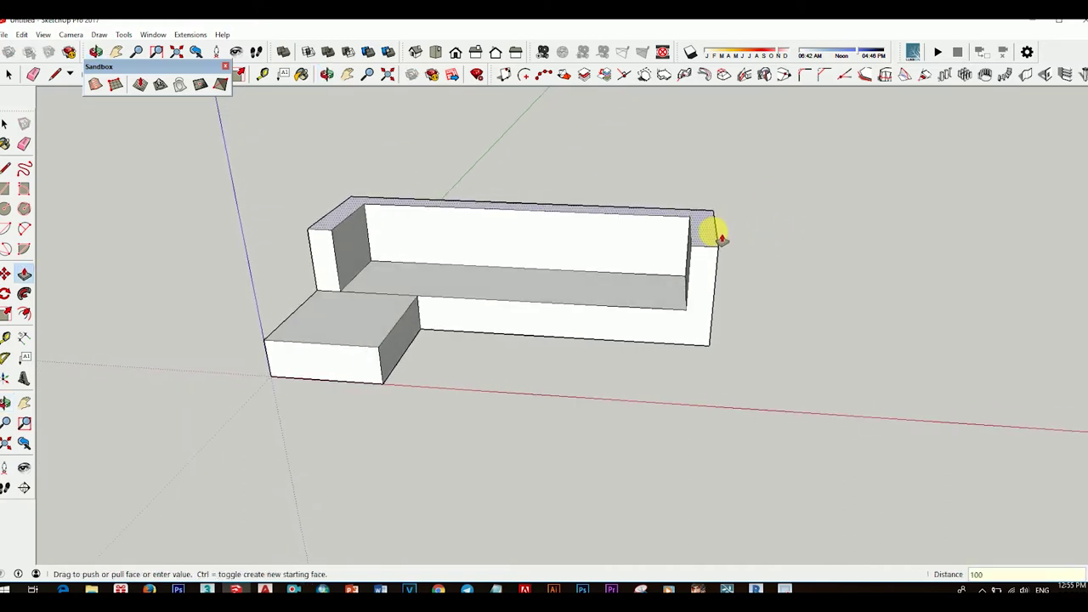
key("Return")
scroll(706, 255, "down", 2)
scroll(684, 278, "down", 1)
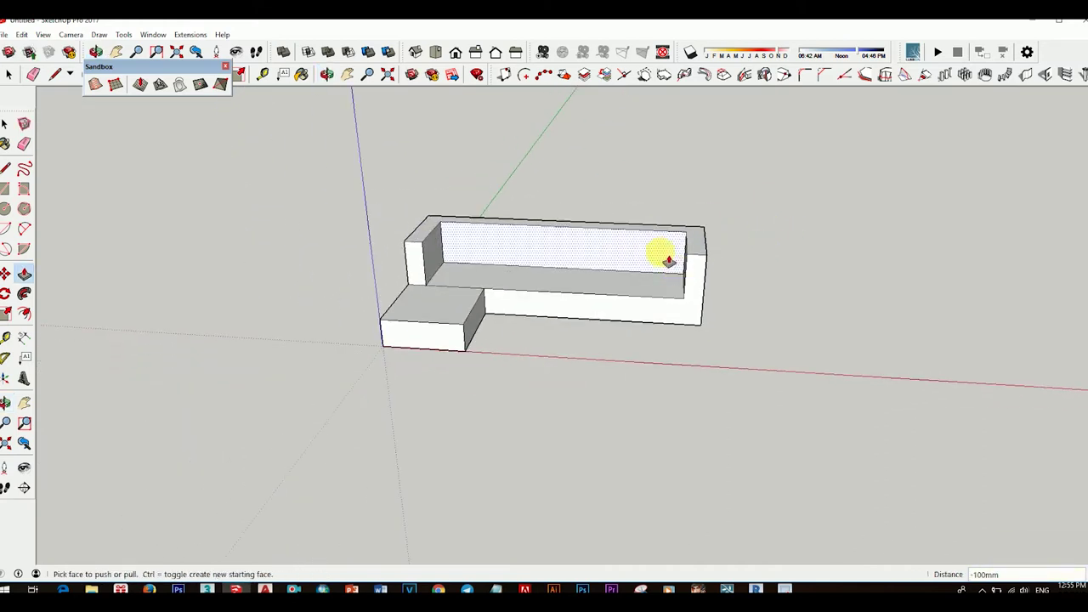
mouse_move(668, 261)
middle_mouse_down()
mouse_move(791, 185)
mouse_move(569, 233)
mouse_move(646, 301)
mouse_move(816, 294)
mouse_move(802, 323)
mouse_move(782, 321)
mouse_move(719, 213)
mouse_move(561, 238)
mouse_move(651, 292)
middle_mouse_up()
scroll(720, 299, "up", 3)
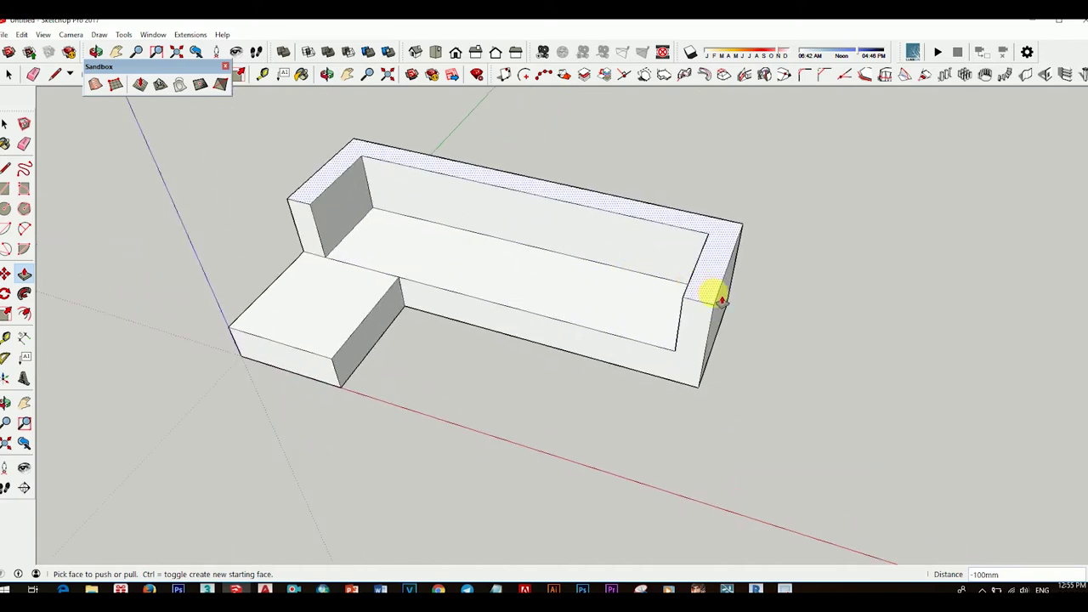
scroll(720, 299, "down", 3)
mouse_move(720, 299)
middle_mouse_down()
mouse_move(760, 212)
mouse_move(729, 195)
mouse_move(705, 243)
middle_mouse_up()
Orbit and zoom to a view of the sofa and the ground beside it.
key("space")
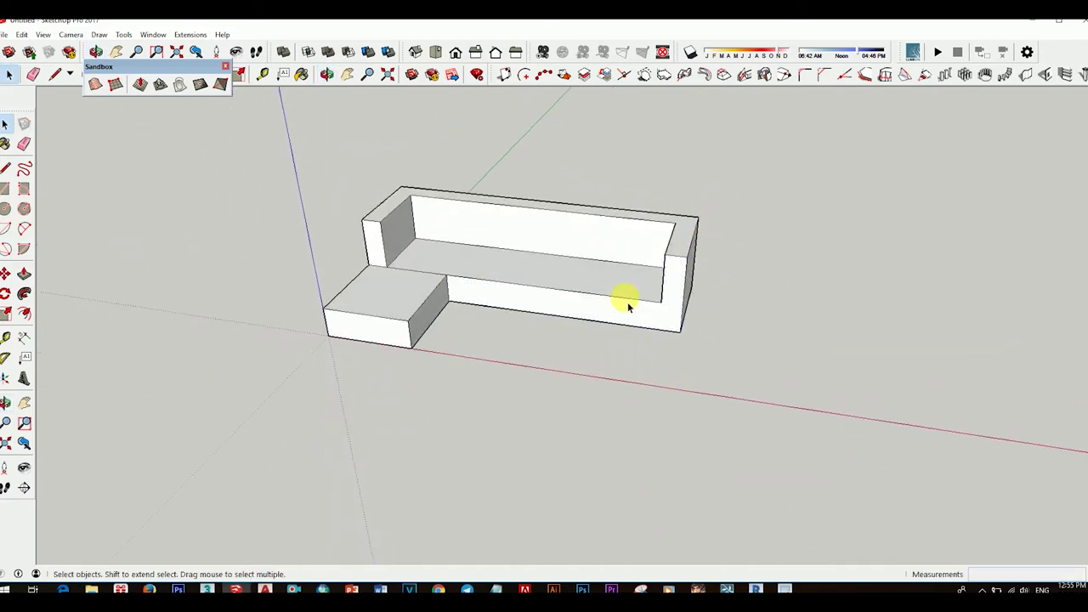
mouse_move(627, 302)
middle_mouse_down()
mouse_move(456, 267)
mouse_move(485, 235)
mouse_move(707, 238)
mouse_move(566, 230)
mouse_move(595, 299)
mouse_move(561, 293)
mouse_move(688, 274)
mouse_move(651, 187)
middle_mouse_up()
scroll(518, 255, "up", 2)
scroll(561, 295, "down", 1)
scroll(530, 270, "up", 2)
scroll(546, 190, "up", 3)
middle_click_drag(546, 190, 531, 311)
scroll(717, 428, "down", 2)
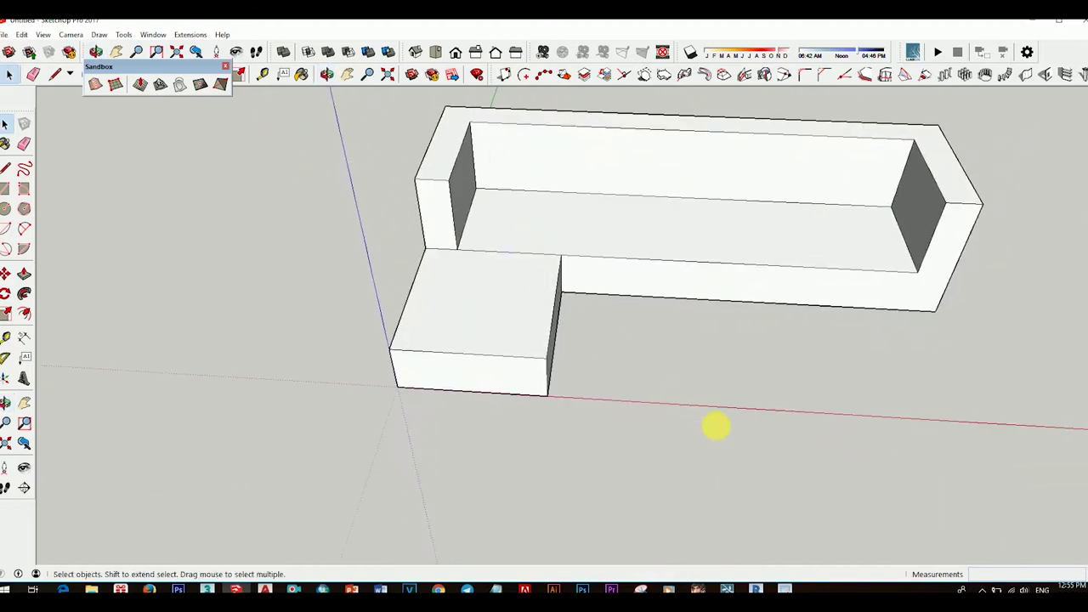
scroll(617, 365, "up", 2)
middle_click_drag(618, 365, 678, 431)
Draw a 50mm-radius circle on the ground beside the sofa.
key("c")
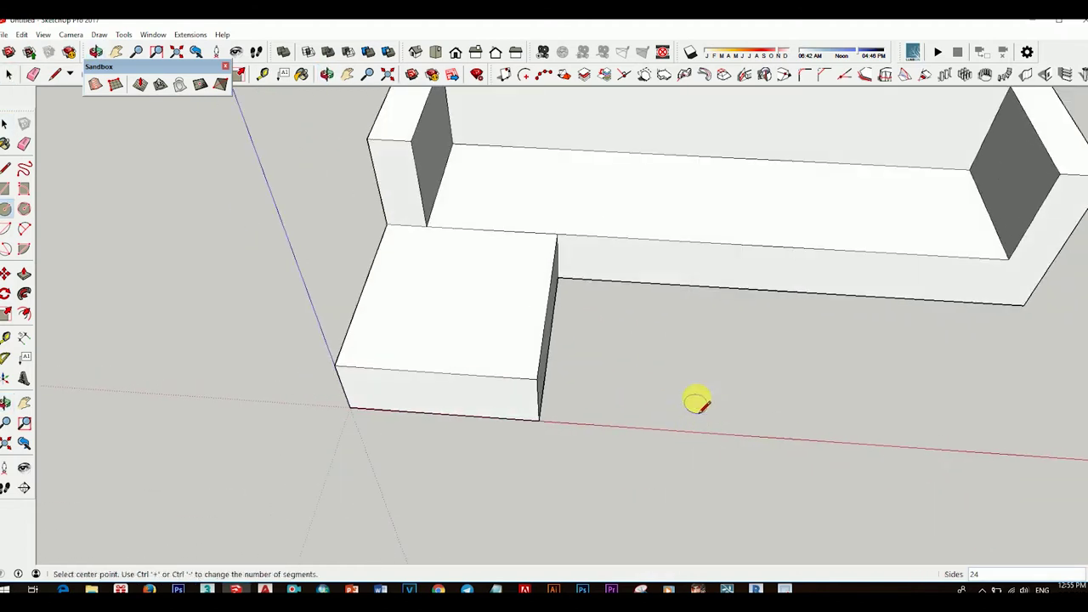
left_click(697, 397)
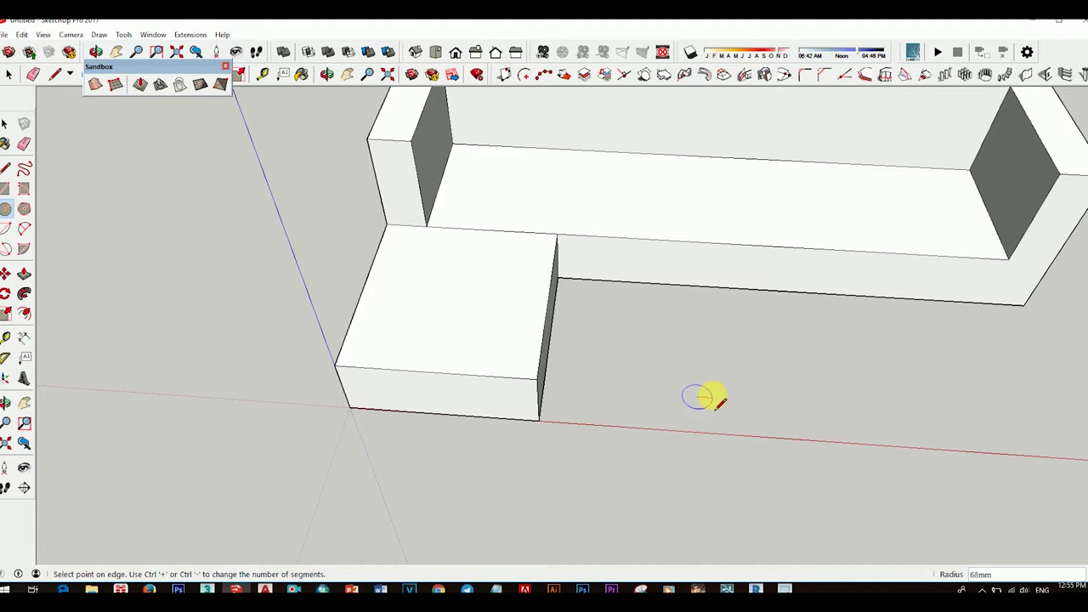
scroll(712, 402, "up", 1)
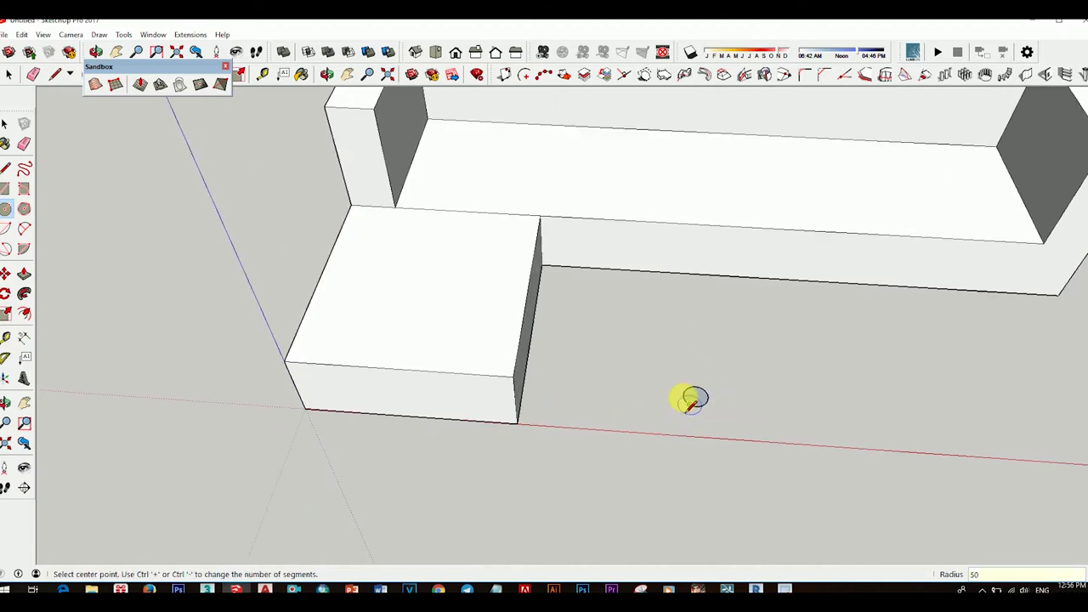
scroll(693, 402, "up", 2)
key("space")
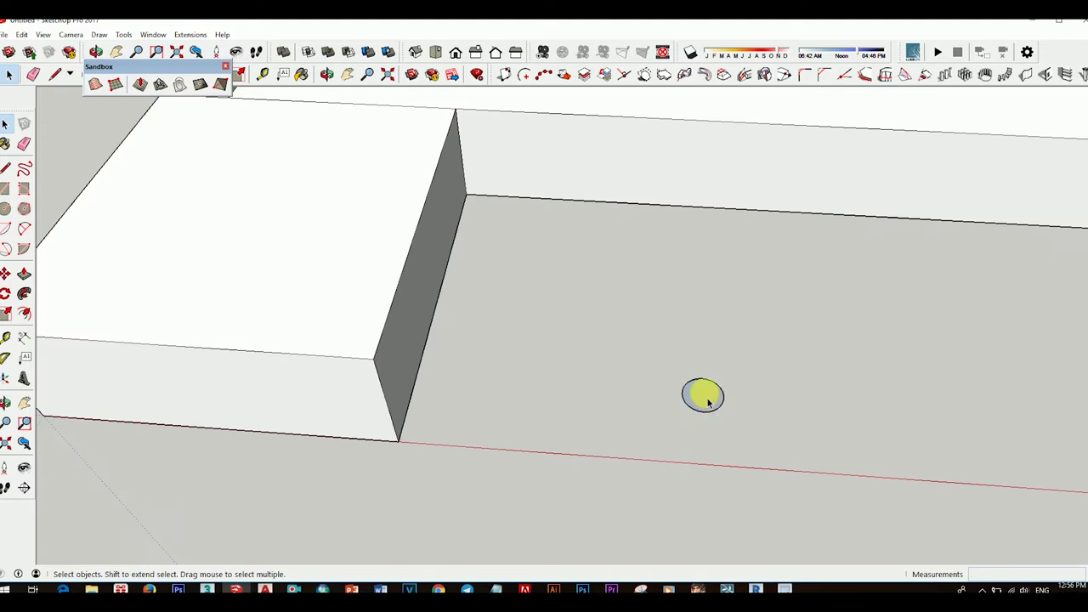
scroll(706, 402, "up", 2)
scroll(705, 405, "down", 1)
Draw a radius line from the circle's centre to its edge.
key("l")
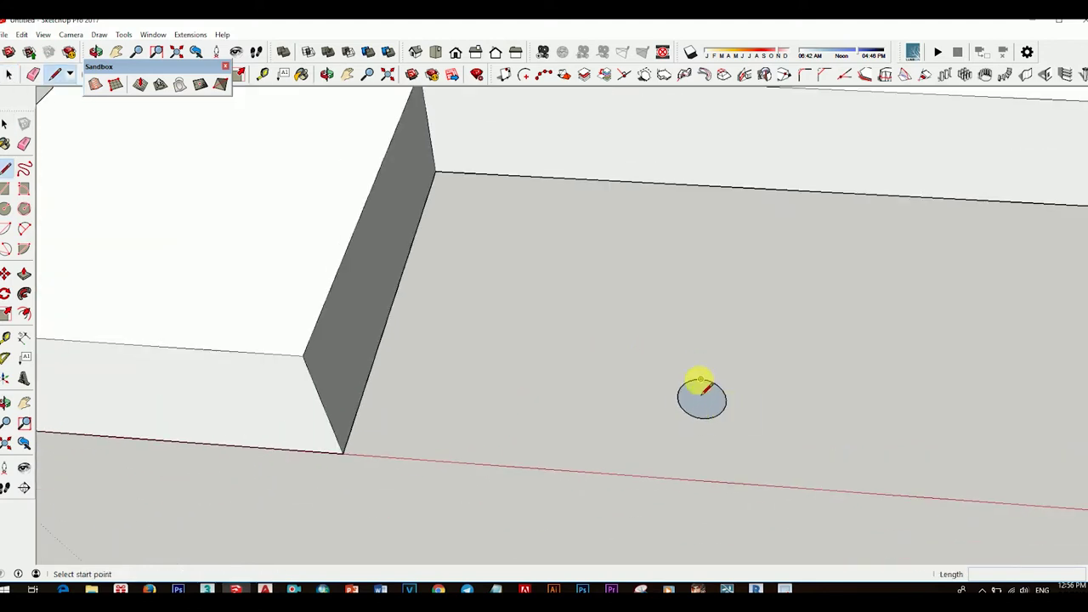
left_click(704, 412)
key("space")
key("l")
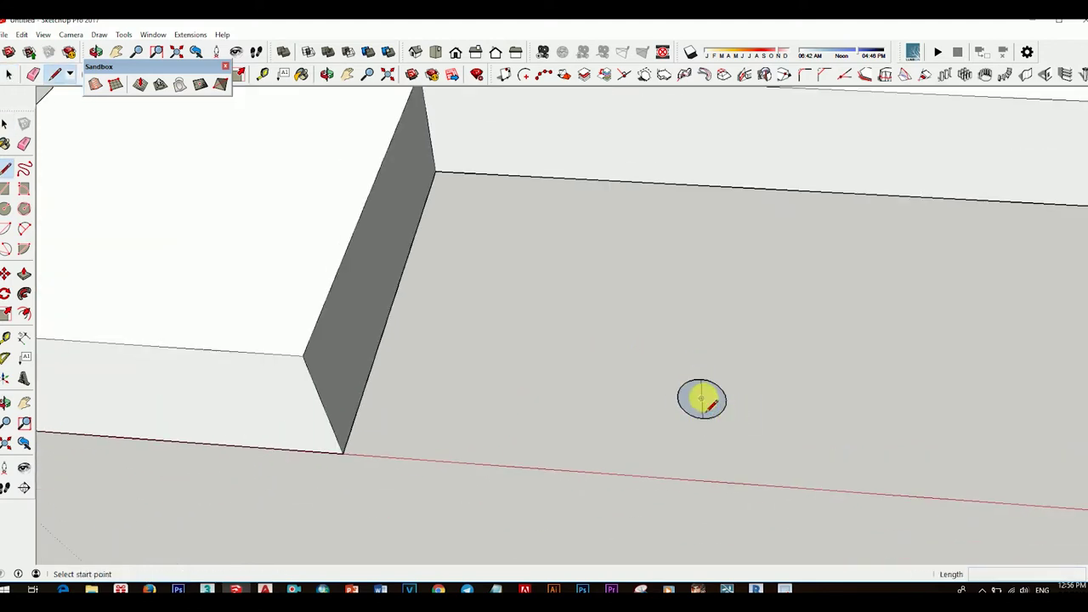
left_click(701, 399)
type("50")
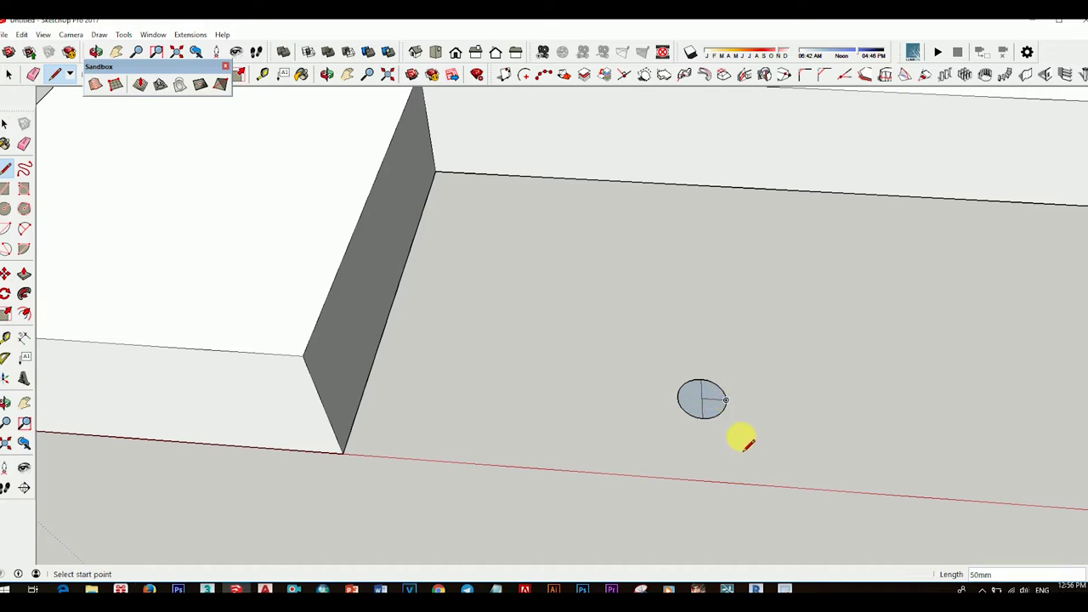
Erase the extra edges to leave a quarter-circle face and move it beside the sofa.
key("e")
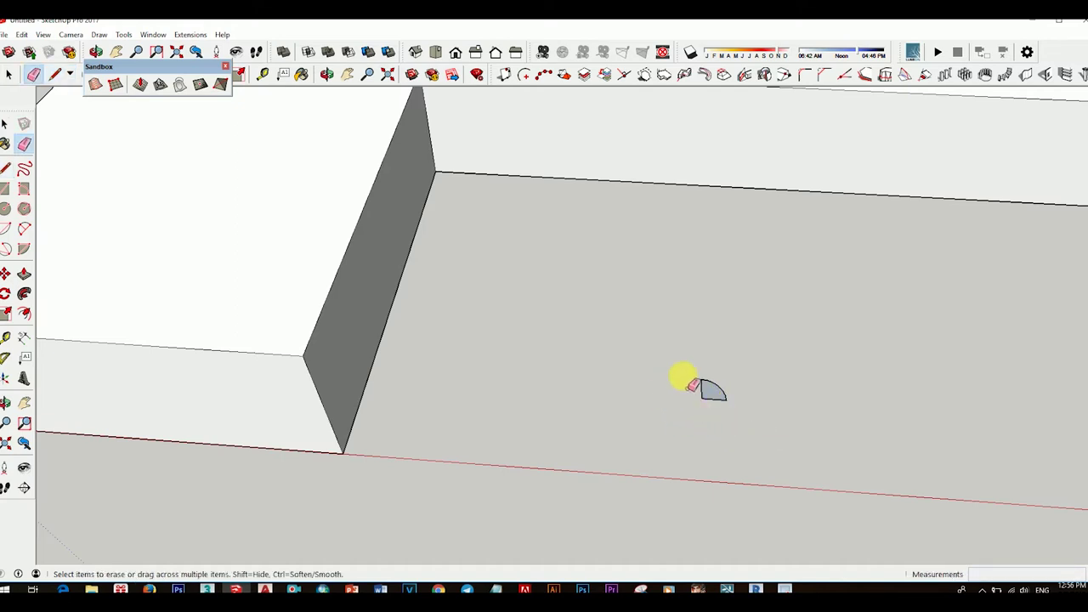
key("space")
key("m")
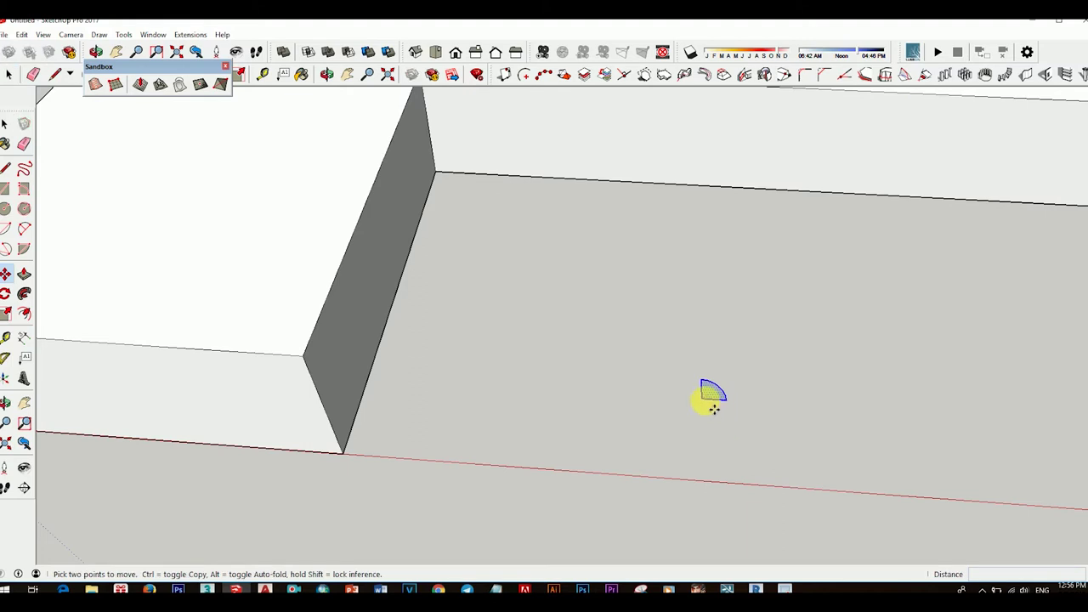
left_click(705, 398)
scroll(629, 289, "down", 3)
scroll(642, 293, "down", 2)
mouse_move(647, 297)
middle_mouse_down()
mouse_move(808, 377)
mouse_move(658, 318)
middle_mouse_up()
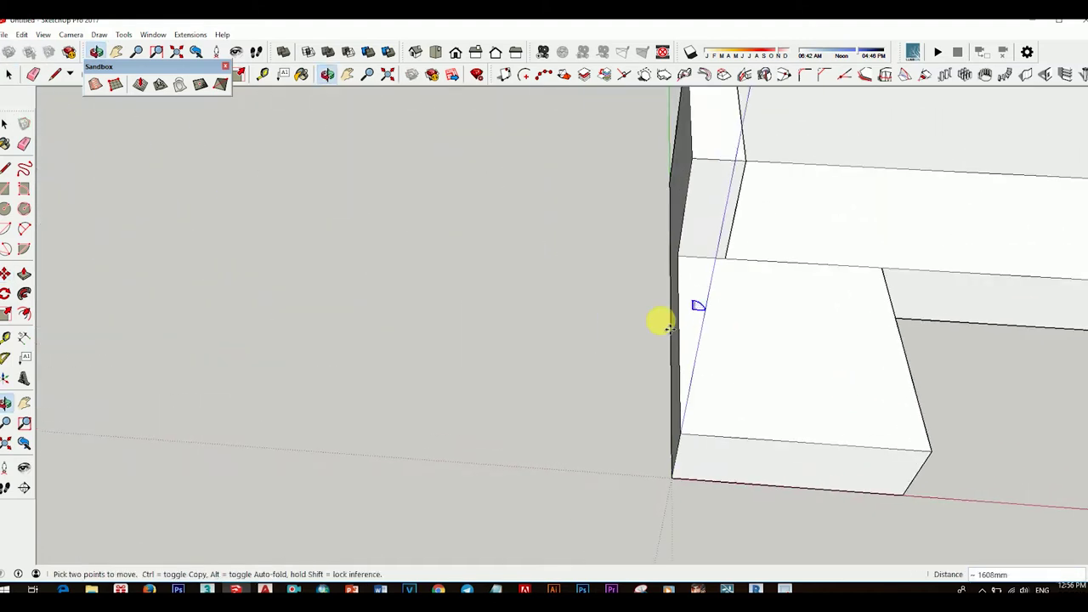
scroll(599, 353, "up", 2)
Rotate the quarter-circle face 90° so it stands upright.
key("q")
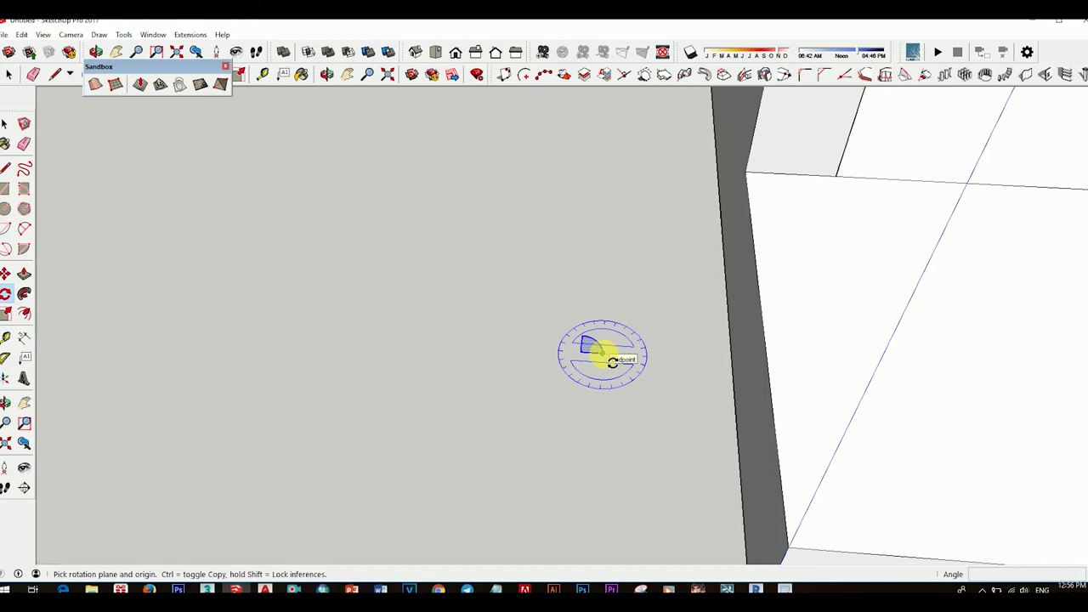
key("Down")
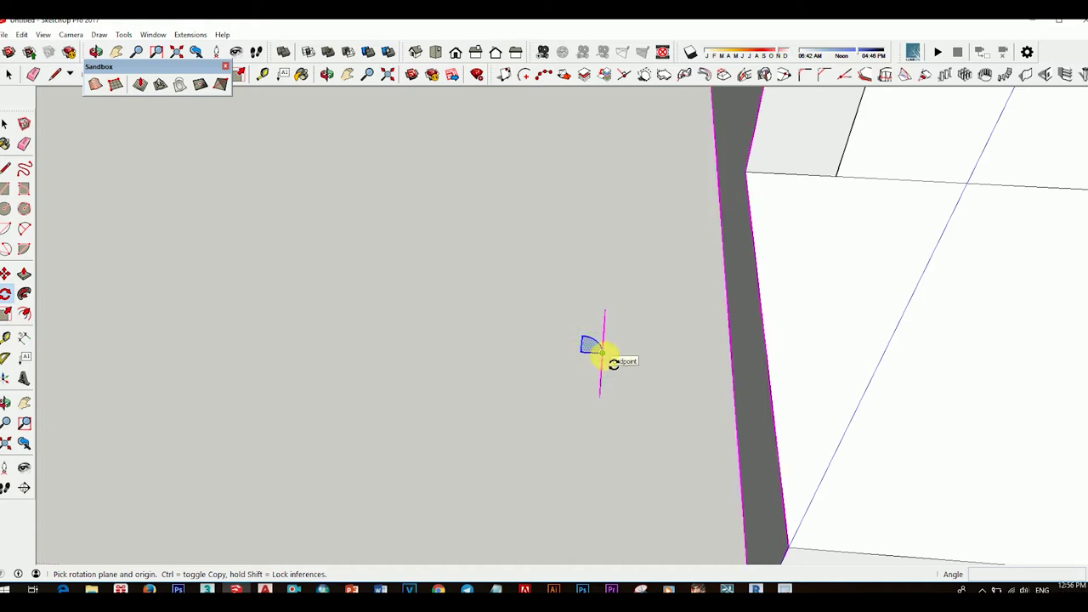
left_click(581, 340)
left_click(578, 392)
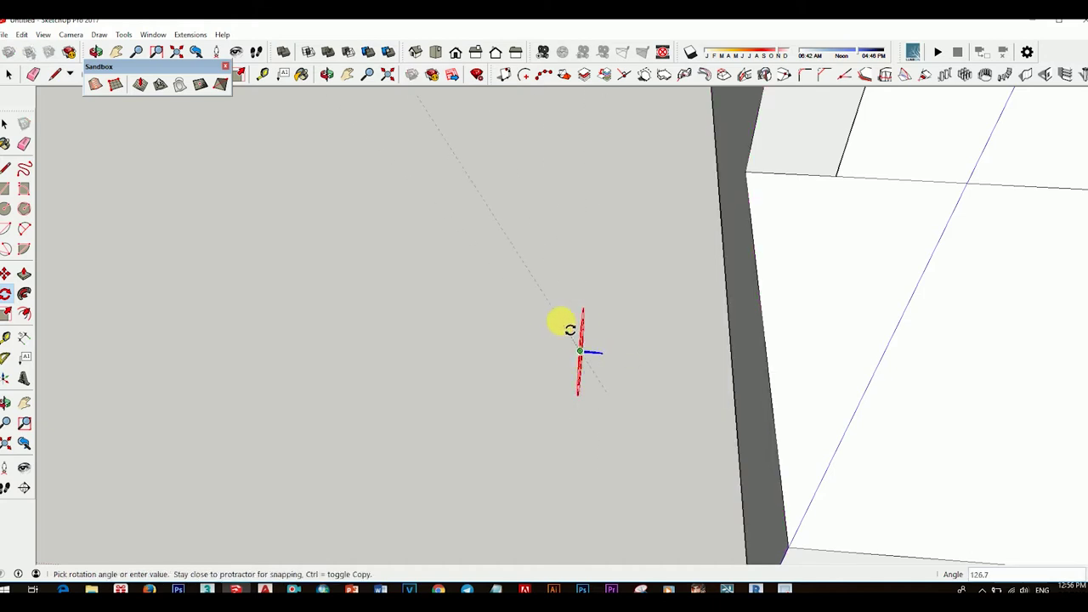
mouse_move(569, 330)
middle_mouse_down()
mouse_move(631, 292)
mouse_move(663, 230)
mouse_move(663, 243)
middle_mouse_up()
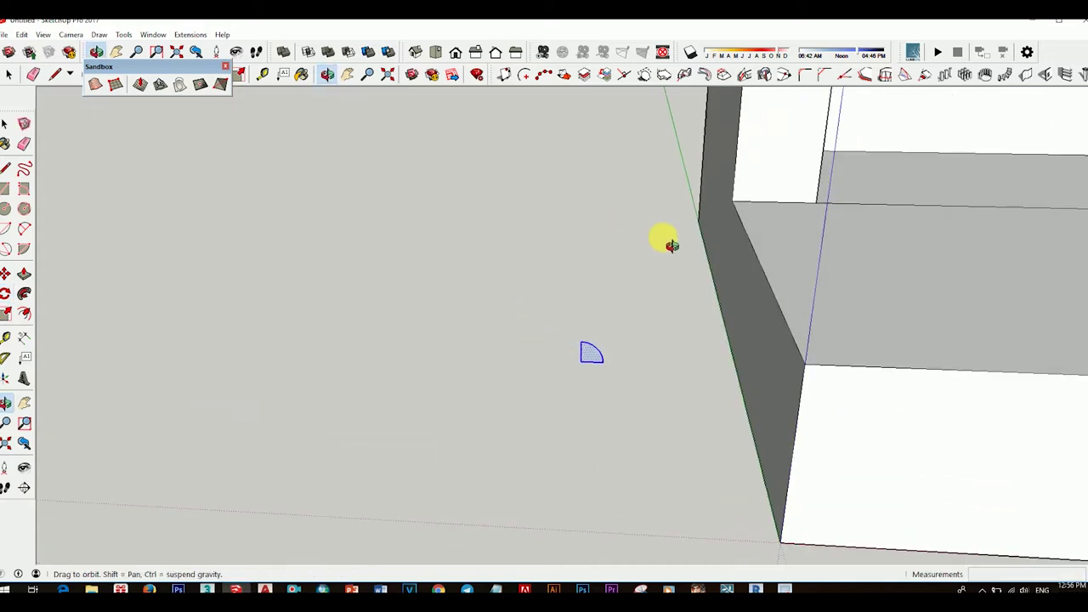
left_click(602, 364)
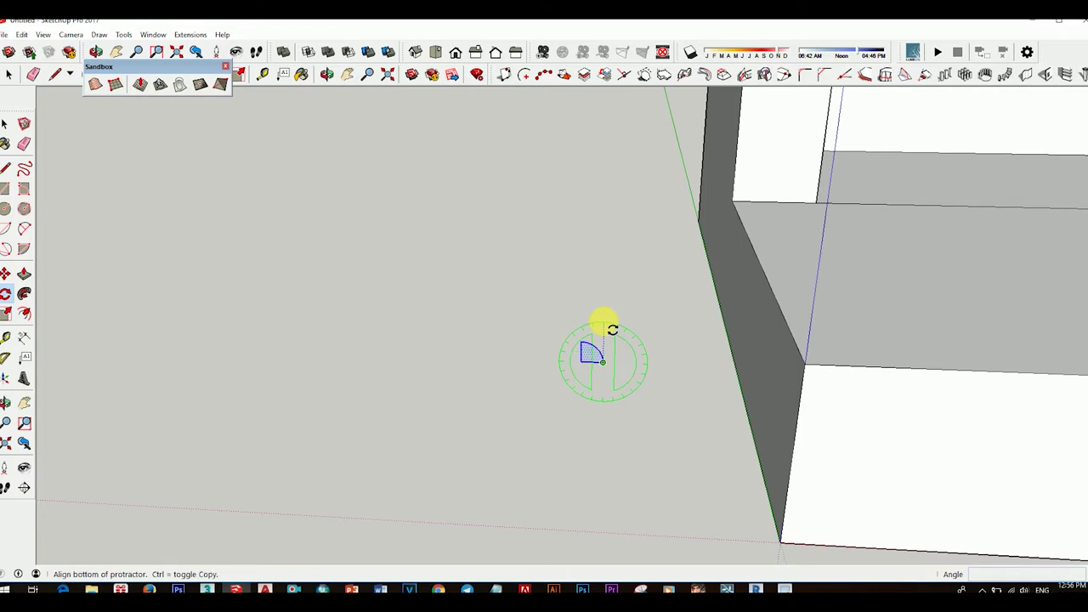
left_click(600, 326)
left_click(584, 335)
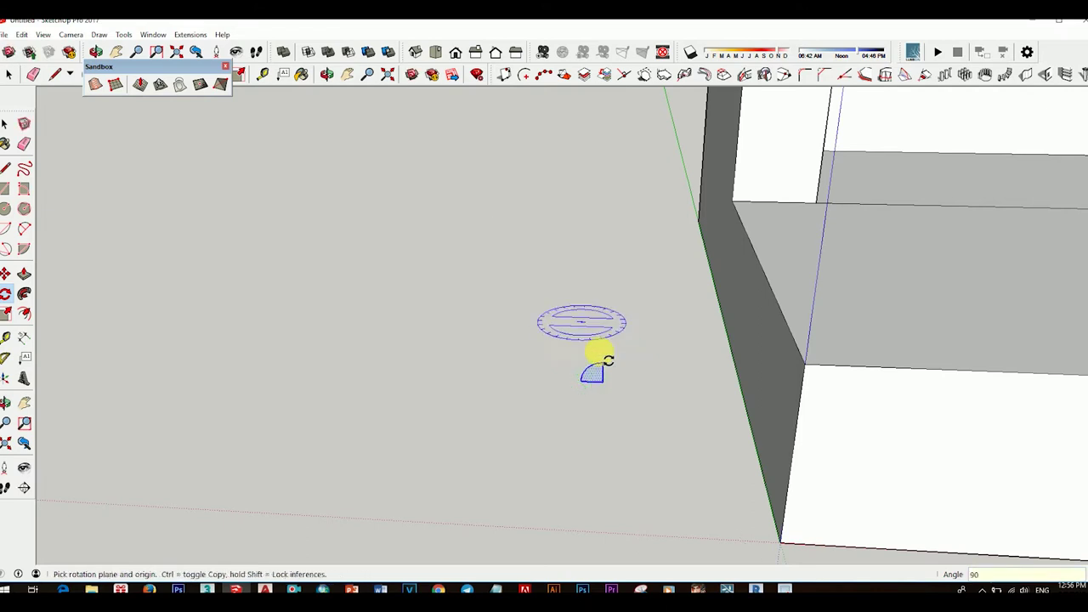
mouse_move(595, 359)
middle_mouse_down()
mouse_move(566, 396)
mouse_move(590, 398)
middle_mouse_up()
key("m")
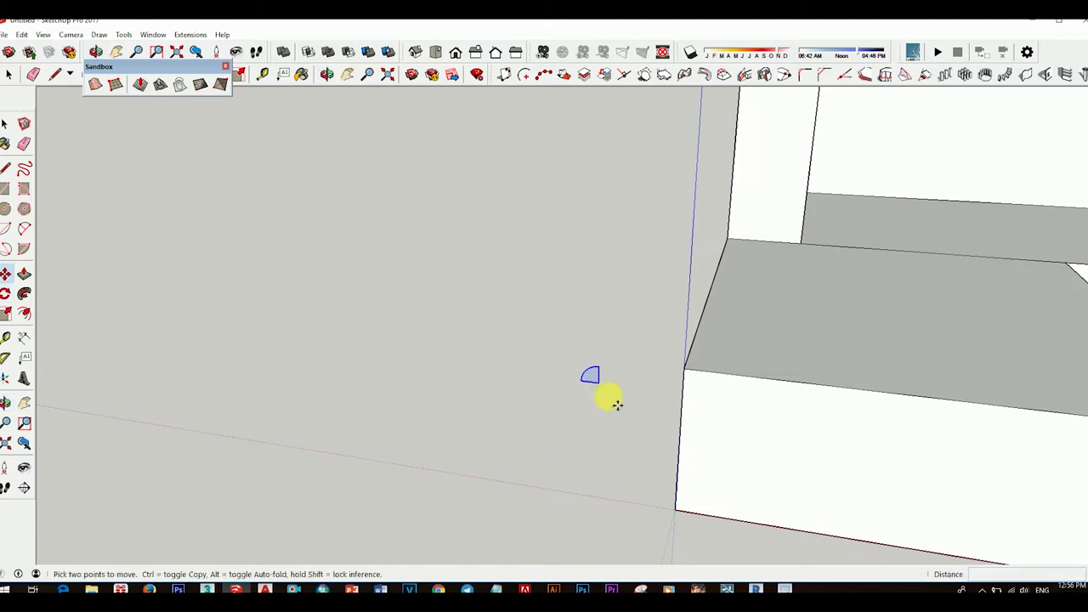
left_click(615, 403)
mouse_move(661, 292)
middle_mouse_down()
mouse_move(697, 311)
mouse_move(709, 268)
middle_mouse_up()
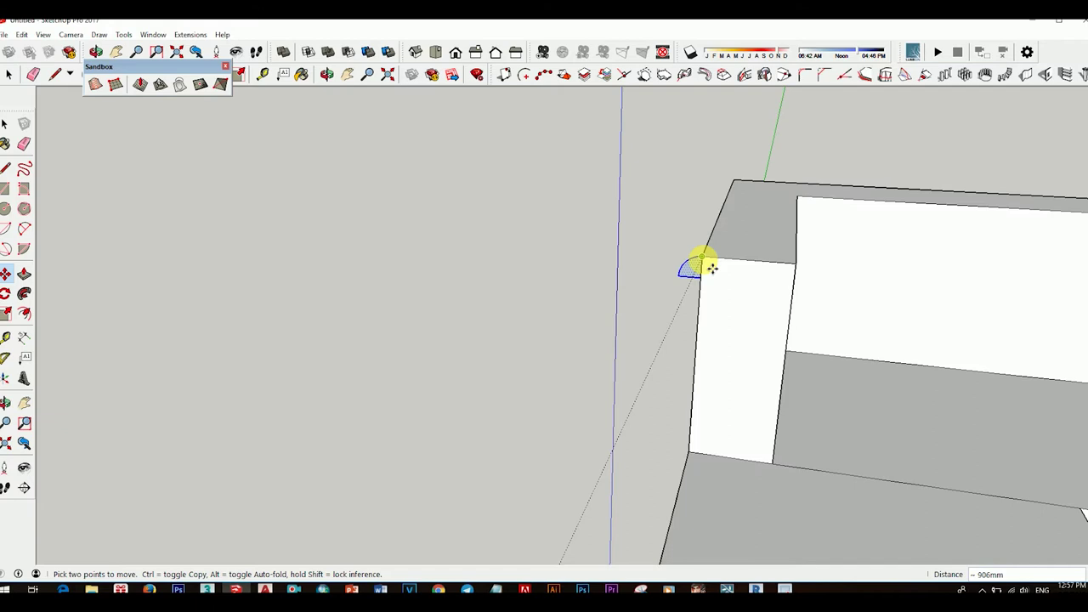
left_click(712, 268)
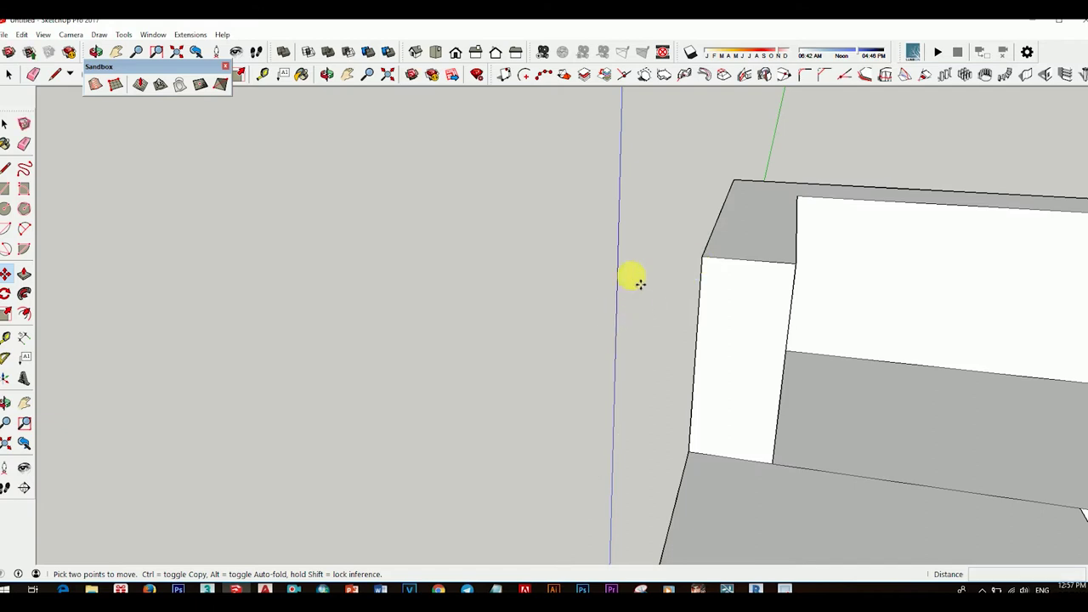
scroll(636, 285, "down", 1)
key("space")
mouse_move(568, 350)
middle_mouse_down()
mouse_move(879, 397)
mouse_move(670, 210)
middle_mouse_up()
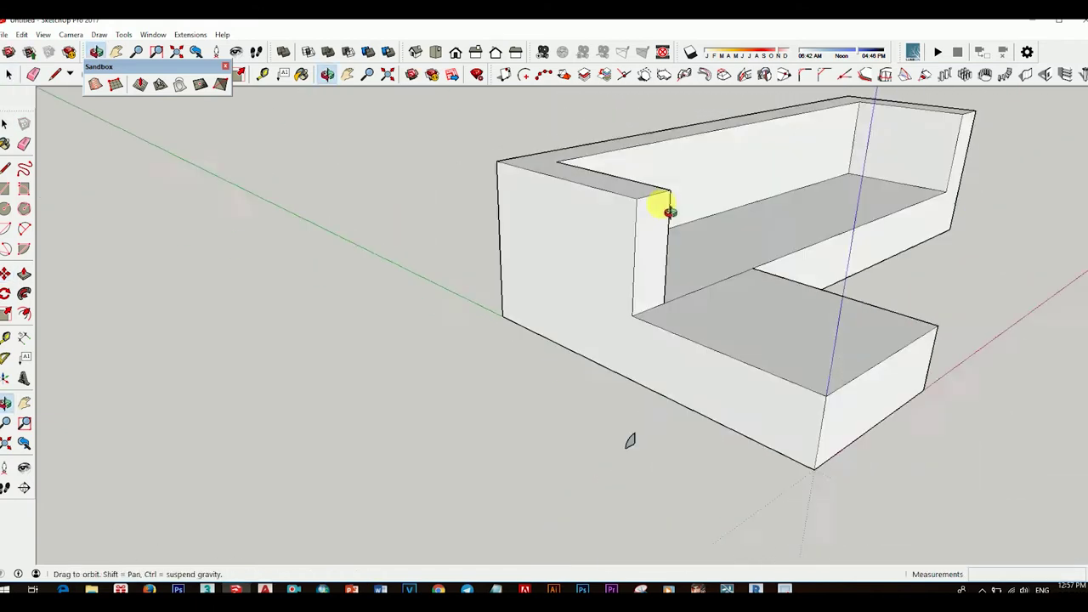
Offset the arm's top face inward by 50 mm to outline a narrow strip.
scroll(670, 211, "up", 2)
scroll(612, 258, "up", 2)
scroll(612, 306, "up", 2)
scroll(622, 252, "up", 1)
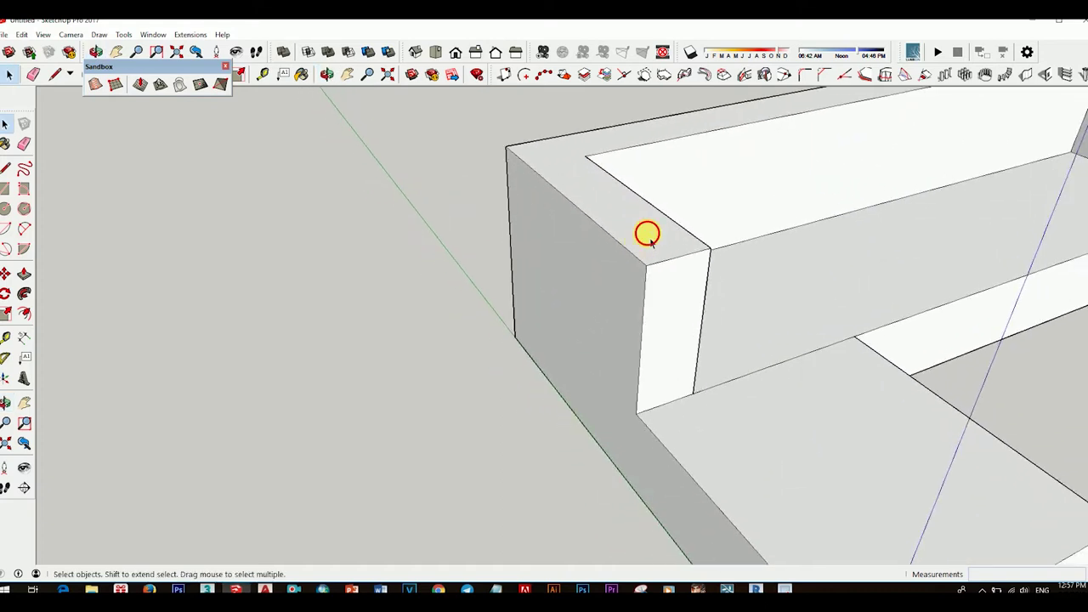
left_click(648, 236)
left_click(629, 255)
type("50")
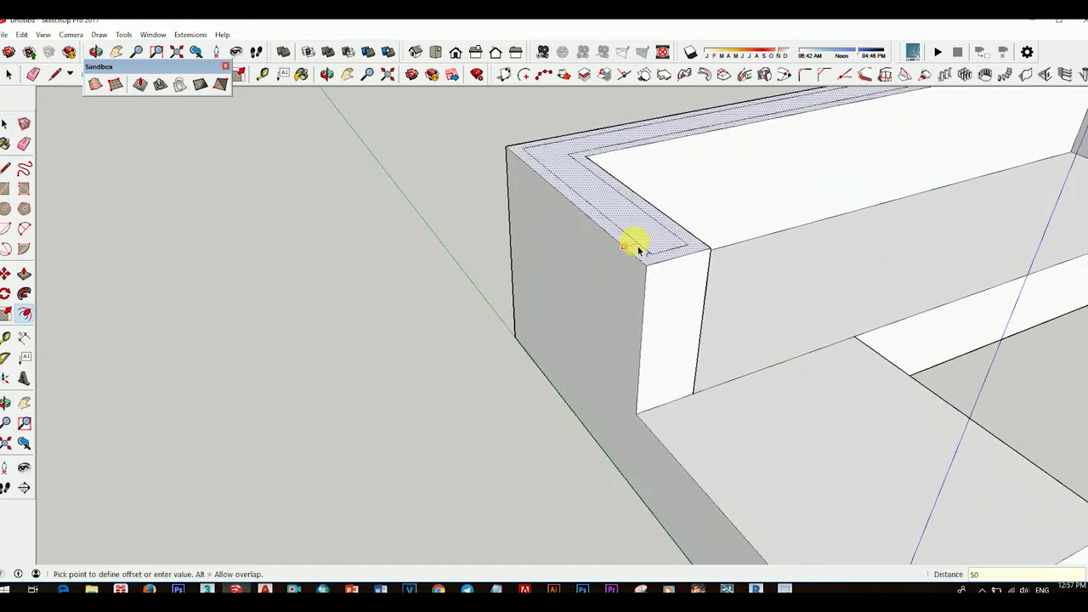
key("Return")
key("space")
Raise the narrow top strip 50 mm with Push/Pull along the back and arm.
middle_click_drag(692, 267, 593, 337)
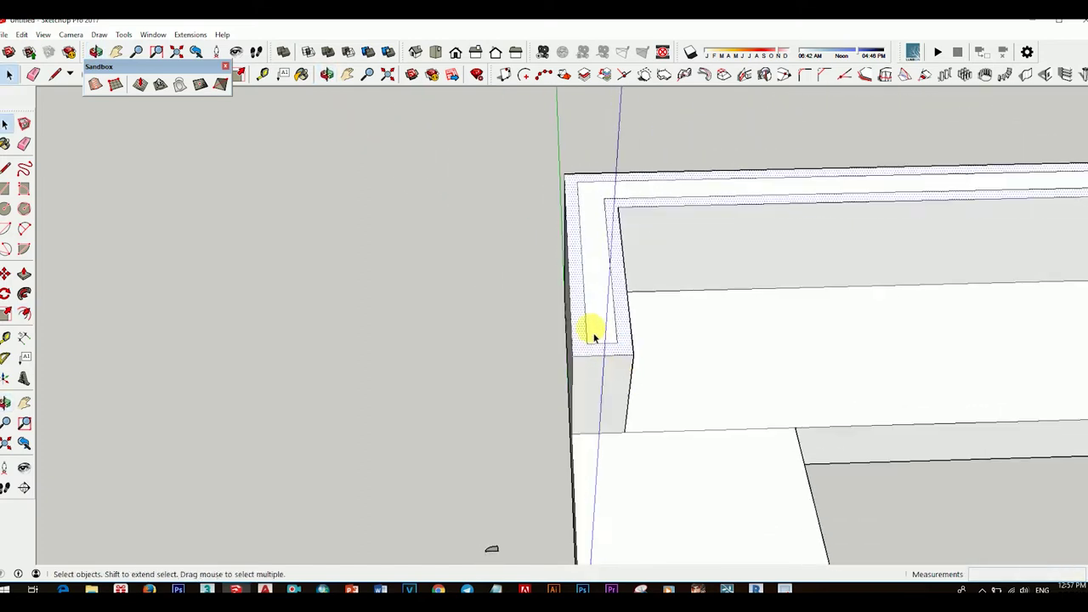
scroll(595, 340, "up", 3)
left_click(618, 325)
key("p")
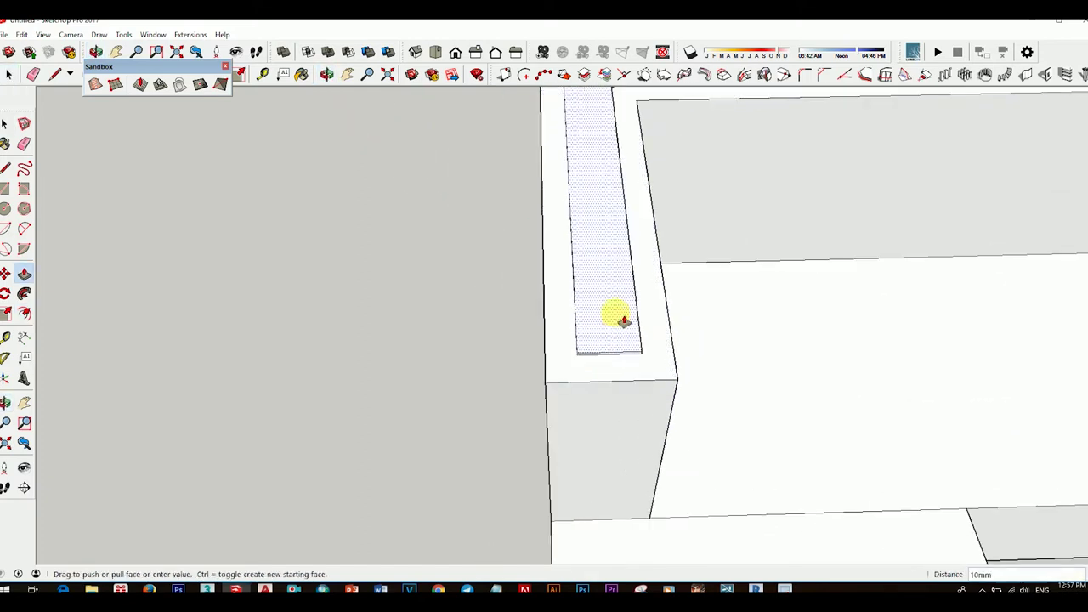
left_click_drag(623, 322, 623, 318)
type("50")
key("Return")
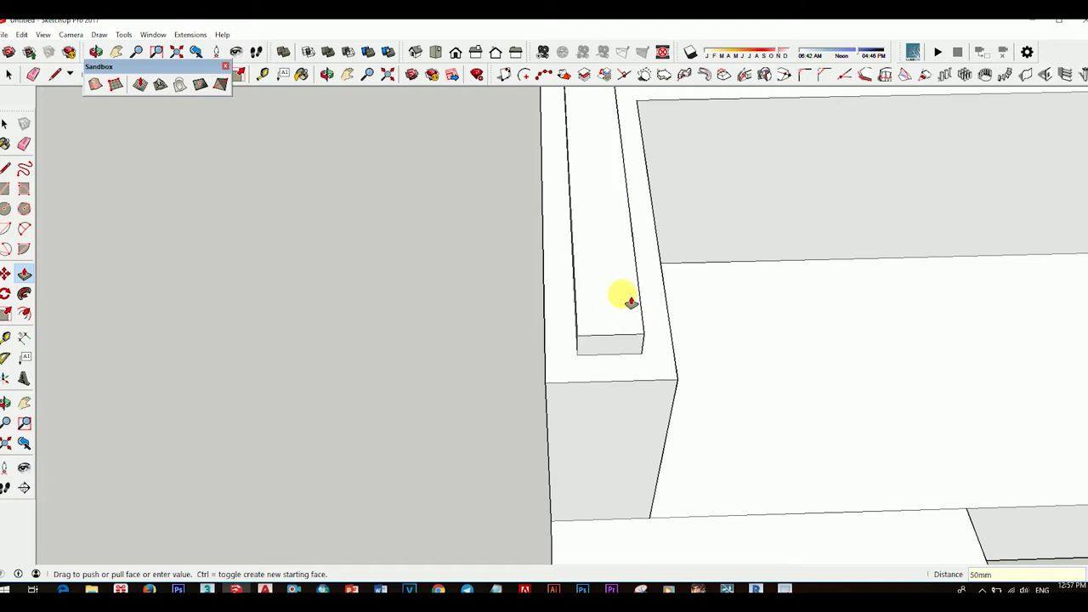
mouse_move(626, 297)
middle_mouse_down()
mouse_move(775, 283)
mouse_move(789, 301)
mouse_move(736, 230)
mouse_move(760, 230)
mouse_move(648, 310)
mouse_move(583, 475)
mouse_move(703, 157)
mouse_move(677, 217)
middle_mouse_up()
scroll(583, 475, "up", 4)
scroll(612, 485, "up", 3)
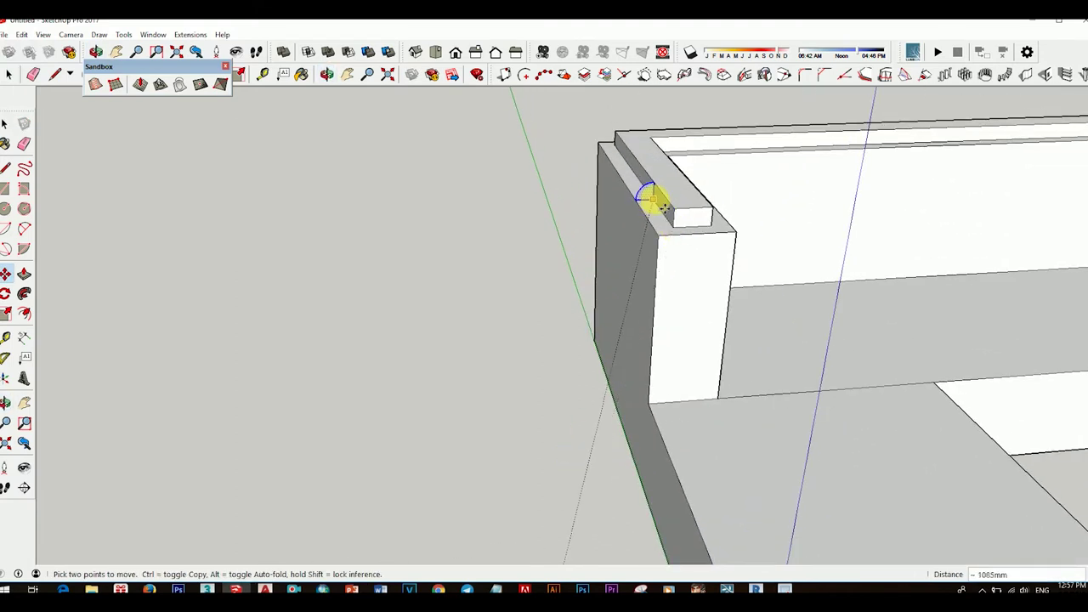
Orbit around the arm and back to view the raised ridge, then zoom out over the sofa.
key("space")
mouse_move(656, 206)
middle_mouse_down()
mouse_move(721, 364)
mouse_move(693, 285)
middle_mouse_up()
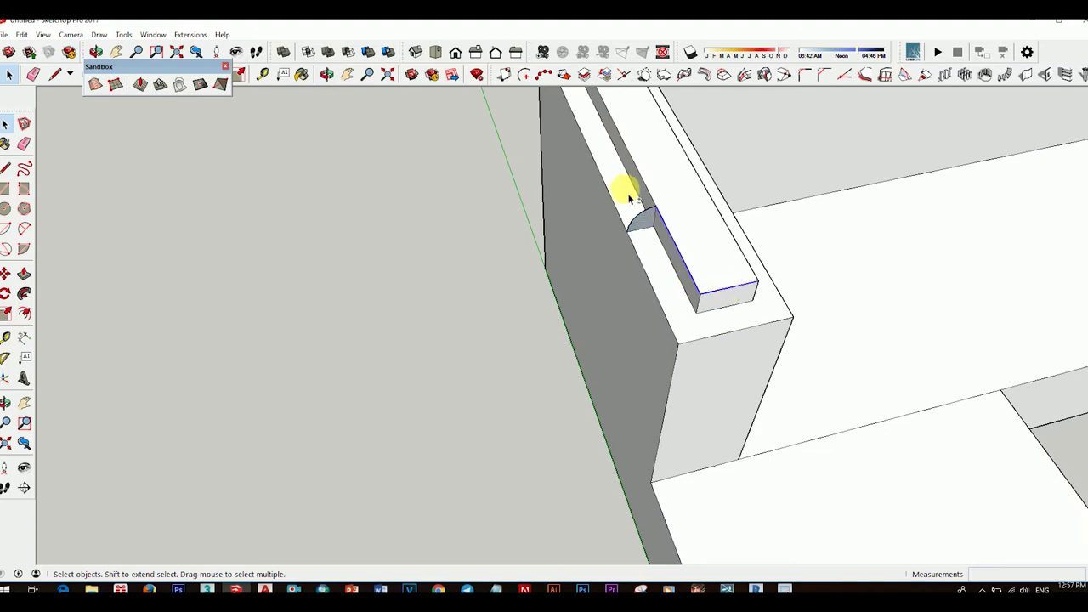
mouse_move(724, 221)
middle_mouse_down()
mouse_move(651, 230)
mouse_move(521, 270)
middle_mouse_up()
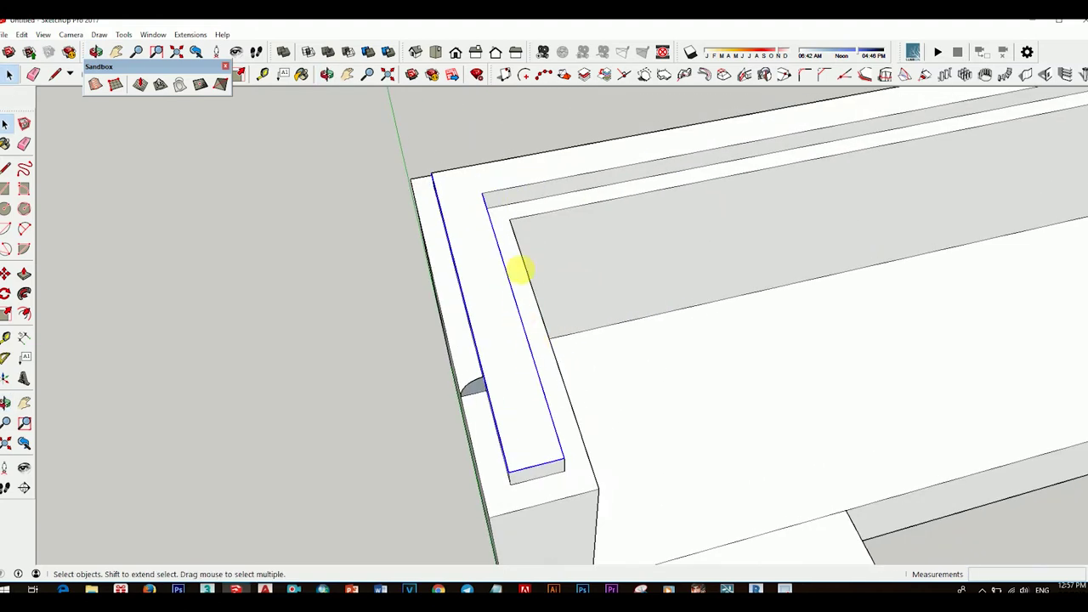
scroll(502, 179, "down", 5)
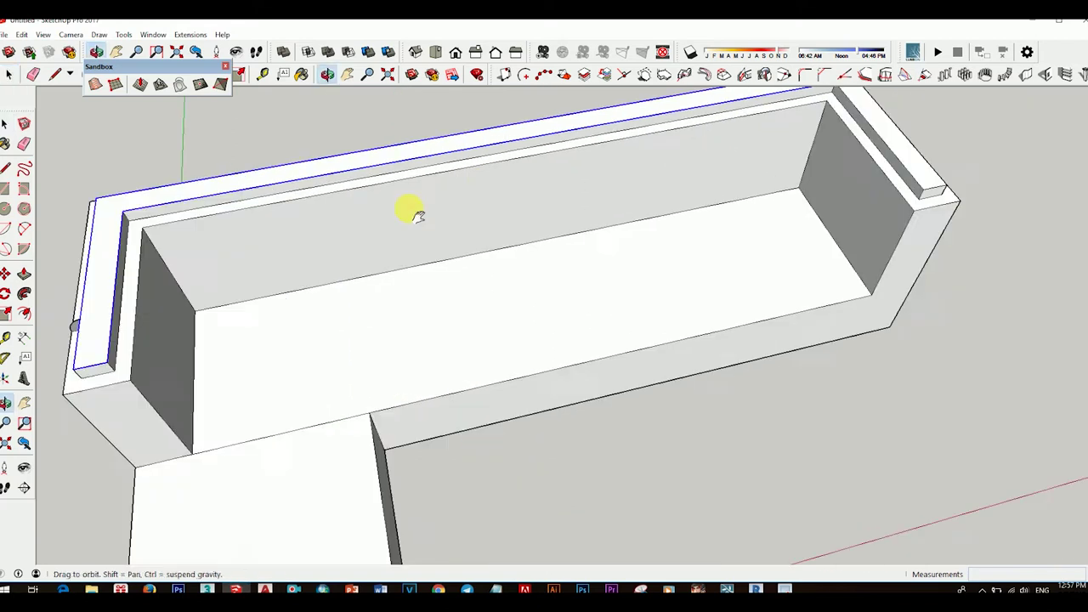
scroll(413, 213, "down", 3)
mouse_move(777, 182)
middle_mouse_down()
mouse_move(790, 236)
mouse_move(818, 202)
middle_mouse_up()
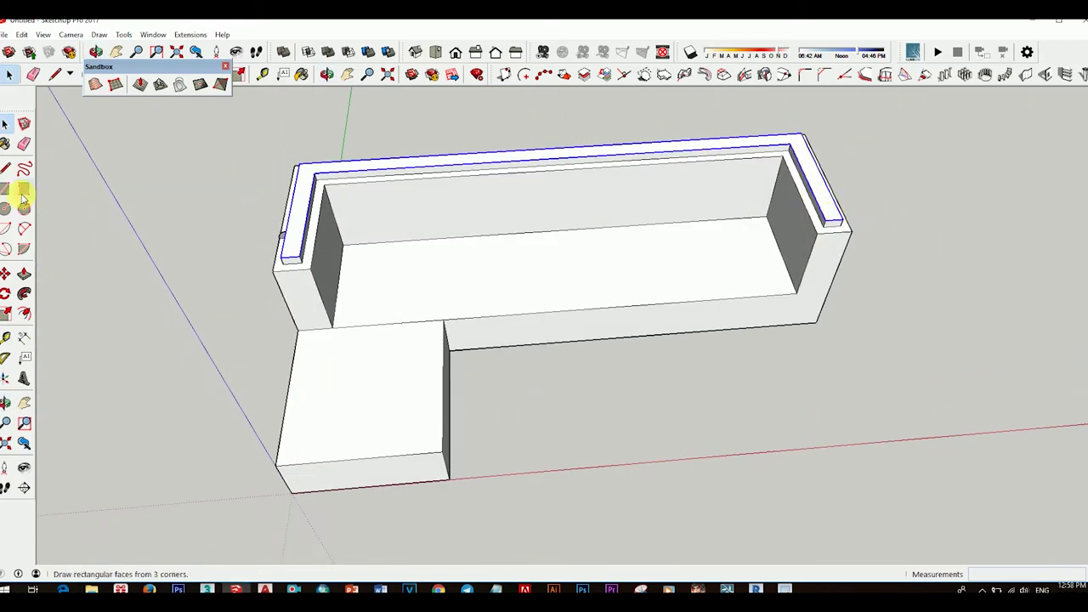
Sweep the quarter-round profile along the top rim with Follow Me and orbit to check the rounding.
left_click(25, 294)
scroll(286, 236, "up", 3)
scroll(286, 235, "up", 2)
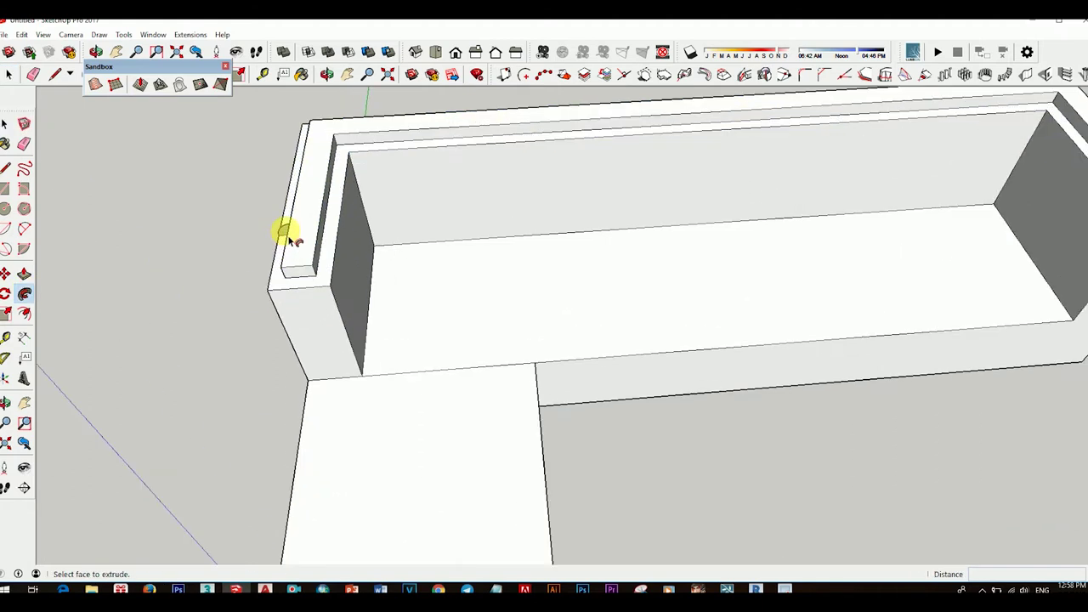
left_click(287, 236)
middle_click_drag(287, 236, 345, 170)
scroll(344, 170, "down", 3)
mouse_move(451, 274)
middle_mouse_down()
mouse_move(483, 245)
mouse_move(393, 294)
mouse_move(446, 340)
middle_mouse_up()
left_click_drag(447, 340, 485, 347)
key("p")
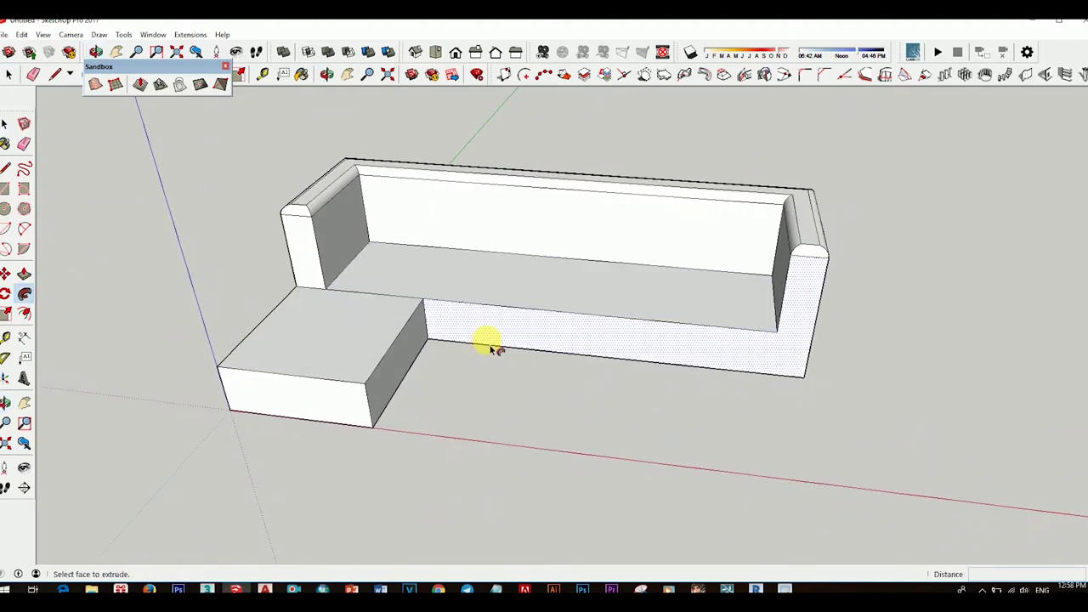
mouse_move(523, 331)
middle_mouse_down()
mouse_move(425, 352)
mouse_move(558, 433)
mouse_move(452, 481)
mouse_move(510, 286)
mouse_move(637, 369)
mouse_move(608, 450)
mouse_move(593, 332)
mouse_move(564, 430)
middle_mouse_up()
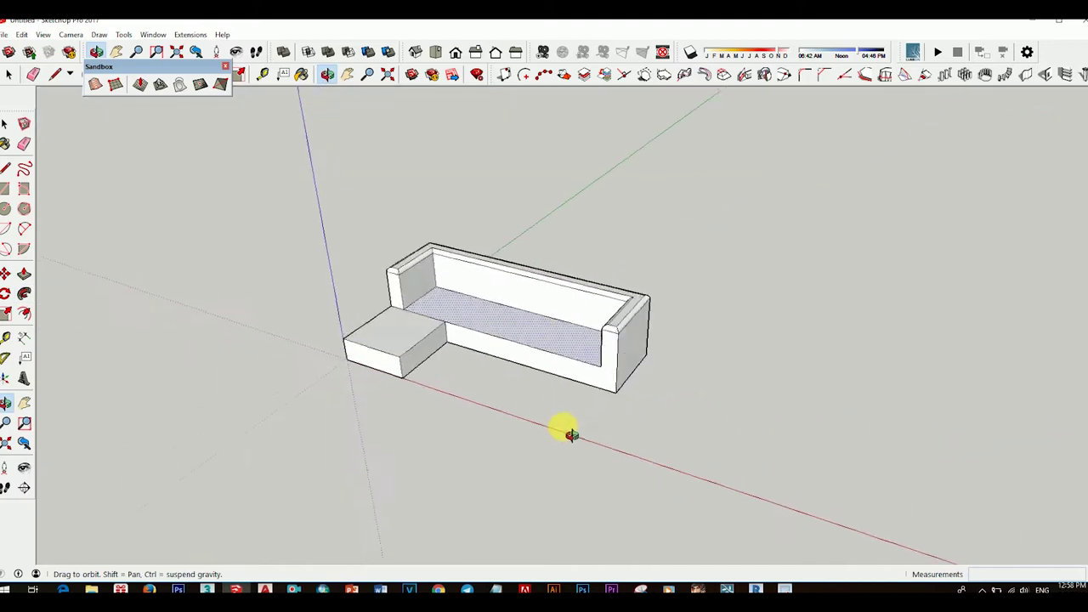
scroll(697, 377, "up", 3)
mouse_move(476, 377)
middle_mouse_down()
mouse_move(593, 316)
mouse_move(547, 292)
mouse_move(550, 301)
middle_mouse_up()
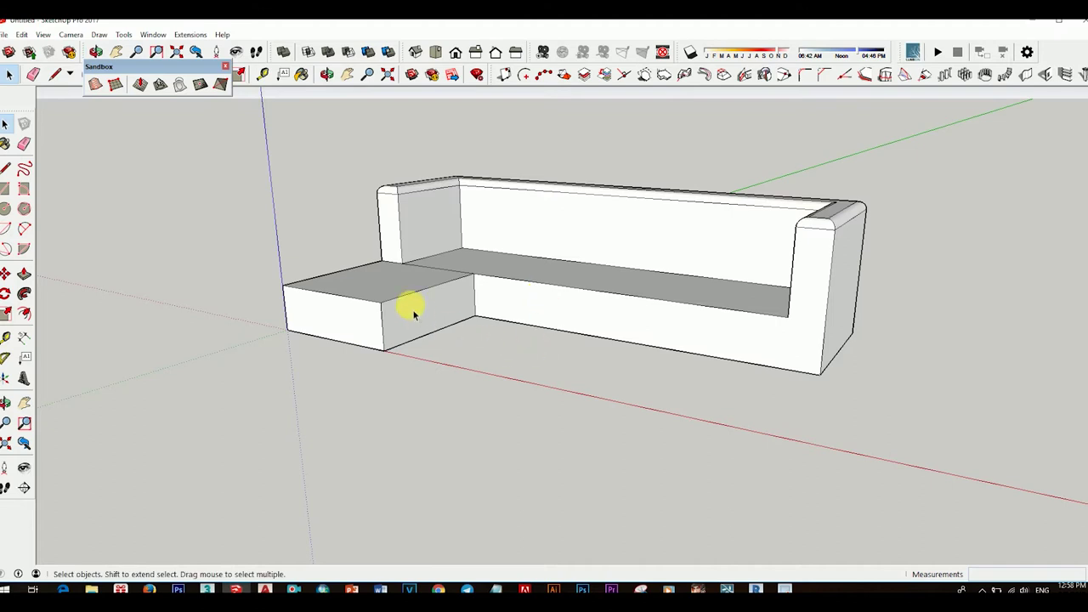
Offset the chaise block's top face inward to outline a cushion panel.
mouse_move(413, 308)
middle_mouse_down()
mouse_move(433, 360)
mouse_move(522, 452)
middle_mouse_up()
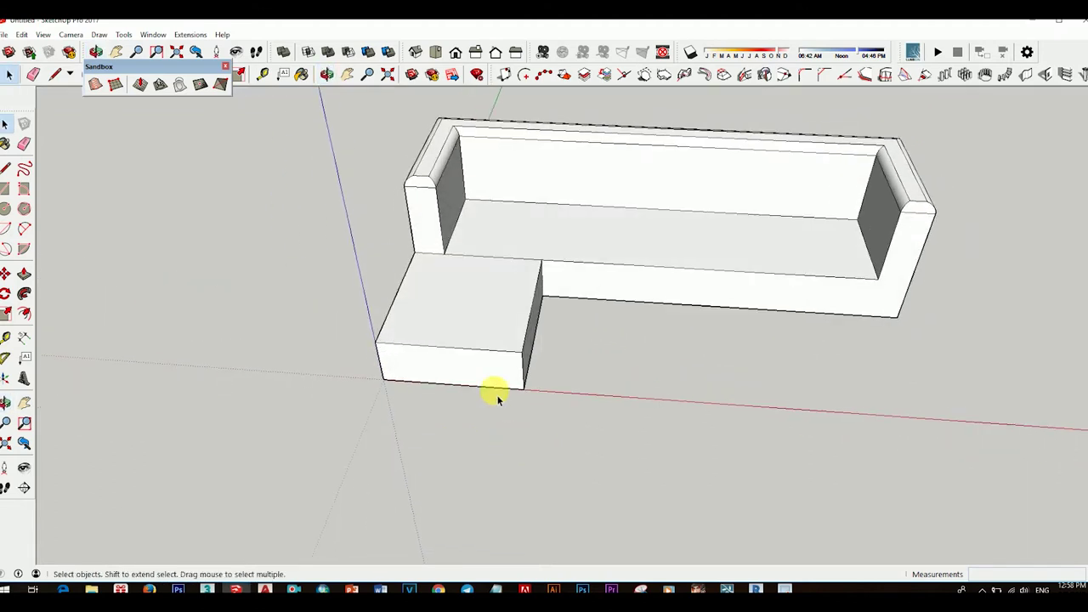
scroll(539, 304, "up", 1)
scroll(540, 224, "up", 2)
scroll(557, 232, "up", 2)
key("l")
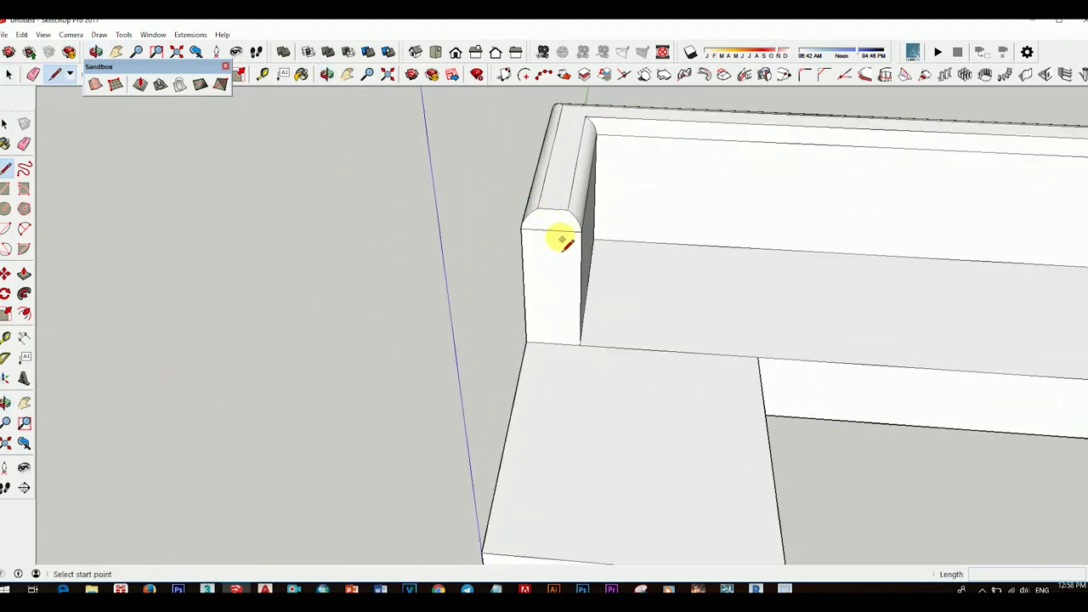
scroll(561, 241, "down", 2)
key("space")
scroll(590, 408, "down", 1)
scroll(627, 437, "down", 1)
scroll(586, 432, "up", 2)
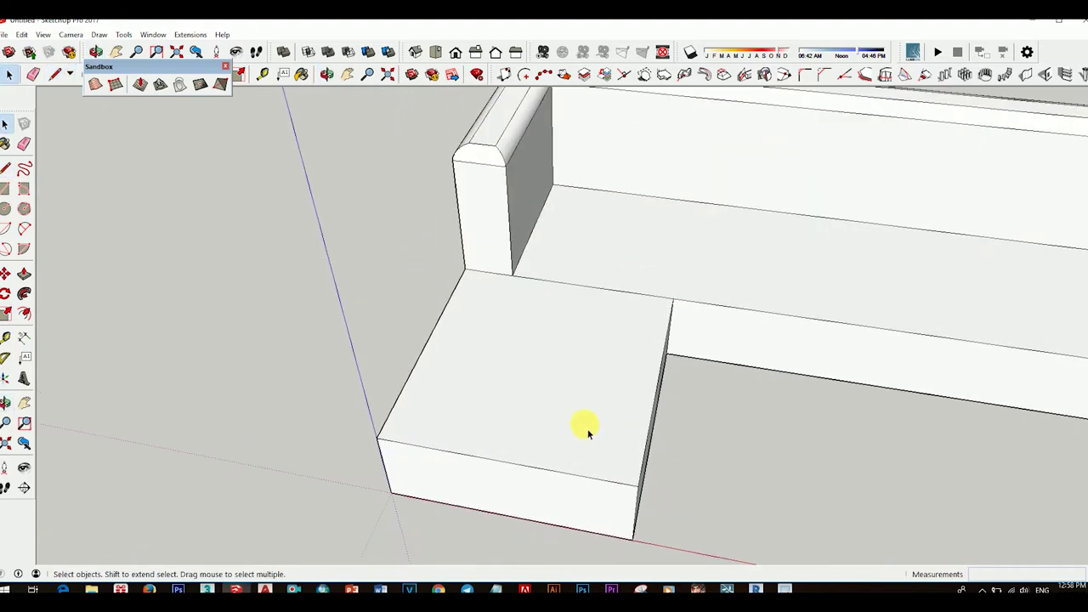
left_click(599, 411)
key("f")
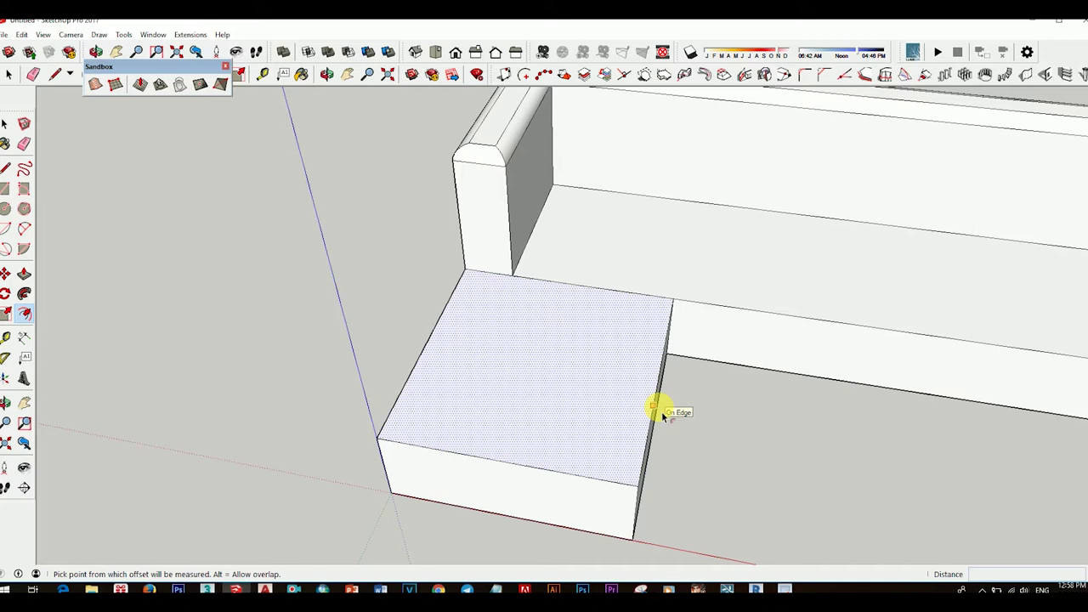
left_click(662, 415)
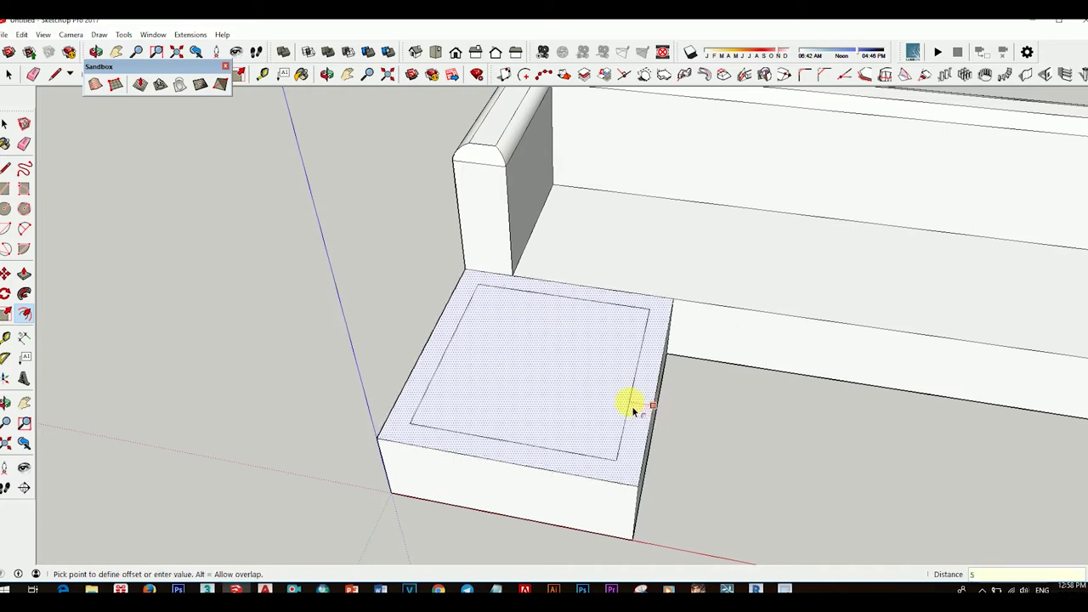
left_click(632, 405)
Push/pull the inset panel 50 mm so the cushion steps above its border.
key("space")
mouse_move(632, 406)
middle_mouse_down()
mouse_move(670, 494)
mouse_move(591, 453)
mouse_move(585, 436)
middle_mouse_up()
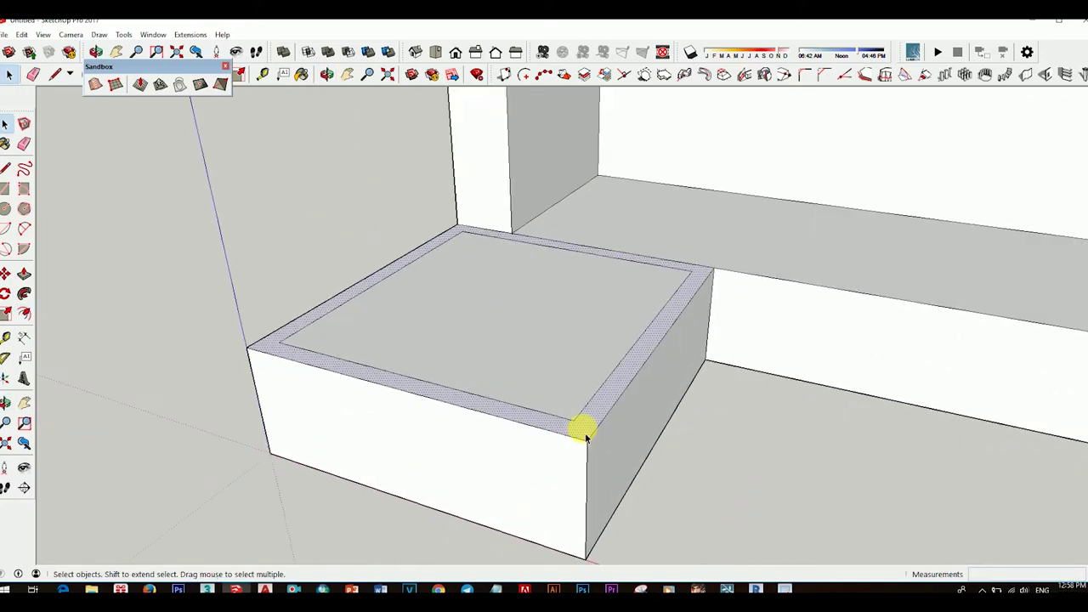
key("p")
left_click_drag(583, 431, 591, 448)
type("50")
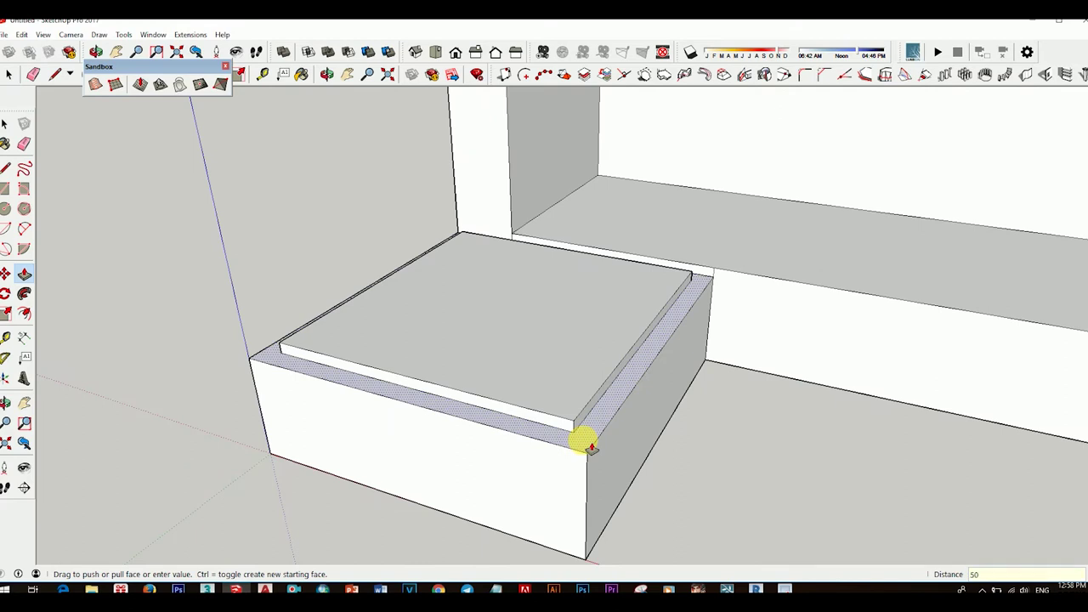
key("Return")
key("space")
mouse_move(591, 448)
middle_mouse_down()
mouse_move(636, 493)
mouse_move(663, 433)
mouse_move(586, 332)
middle_mouse_up()
Draw a short line edge across the left armrest's rounded top corner.
key("l")
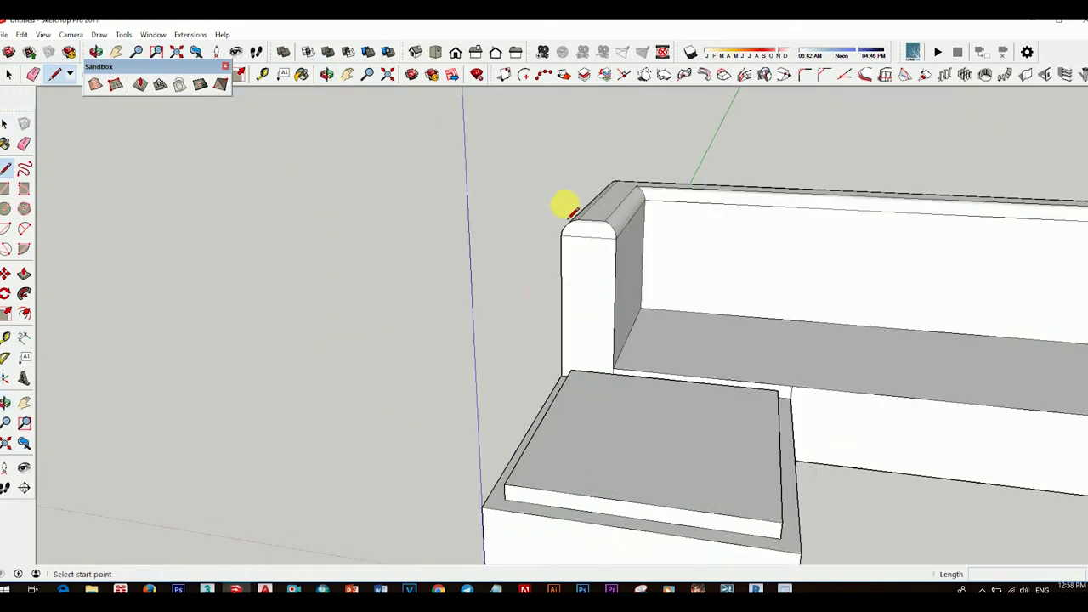
scroll(568, 209, "up", 2)
left_click(578, 227)
mouse_move(580, 253)
middle_mouse_down()
mouse_move(748, 365)
mouse_move(626, 293)
mouse_move(625, 267)
middle_mouse_up()
left_click(623, 298)
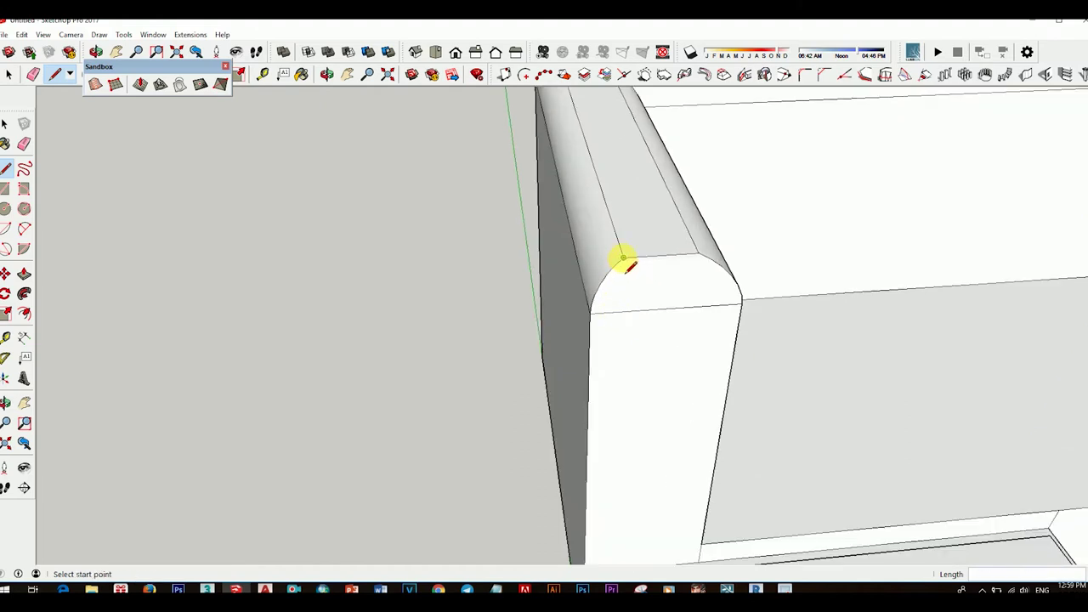
middle_click_drag(628, 311, 603, 219)
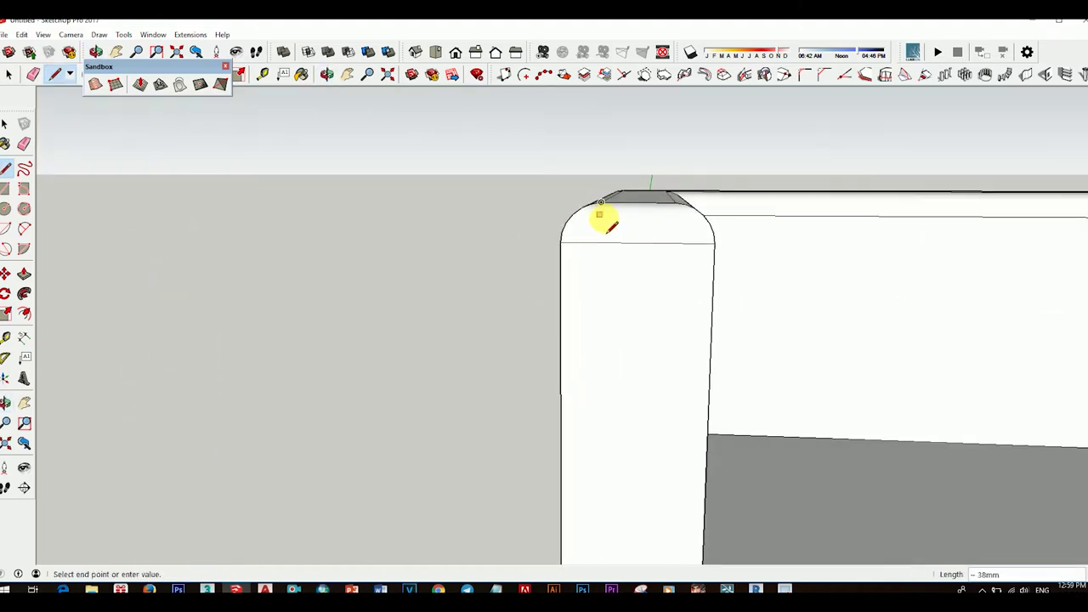
key("space")
mouse_move(607, 272)
middle_mouse_down()
mouse_move(723, 355)
mouse_move(646, 369)
mouse_move(564, 349)
mouse_move(532, 382)
mouse_move(624, 392)
mouse_move(472, 346)
mouse_move(498, 352)
mouse_move(619, 444)
mouse_move(588, 389)
middle_mouse_up()
scroll(564, 346, "down", 5)
Draw a small circle on the ground beside the chaise.
key("c")
left_click(781, 445)
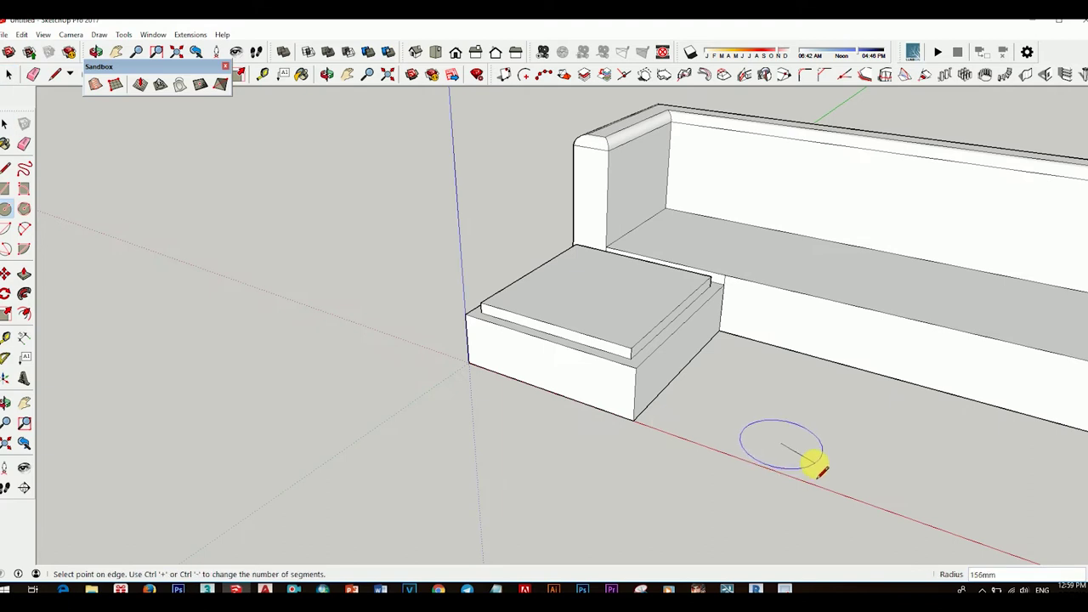
key("space")
Draw radius lines from the circle's centre running rightward and downward.
key("l")
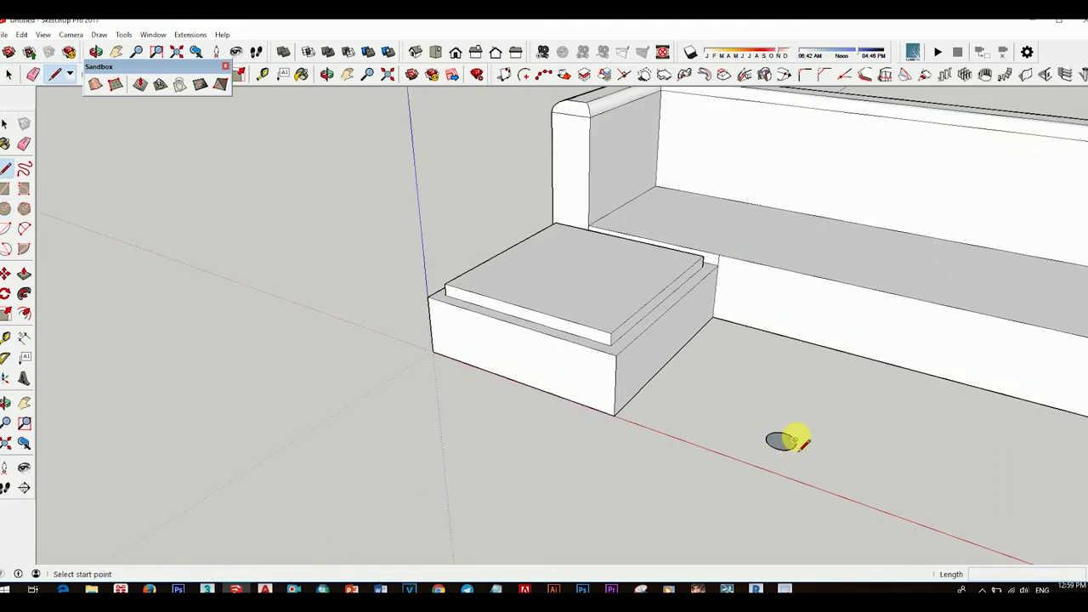
scroll(790, 439, "up", 3)
left_click(787, 436)
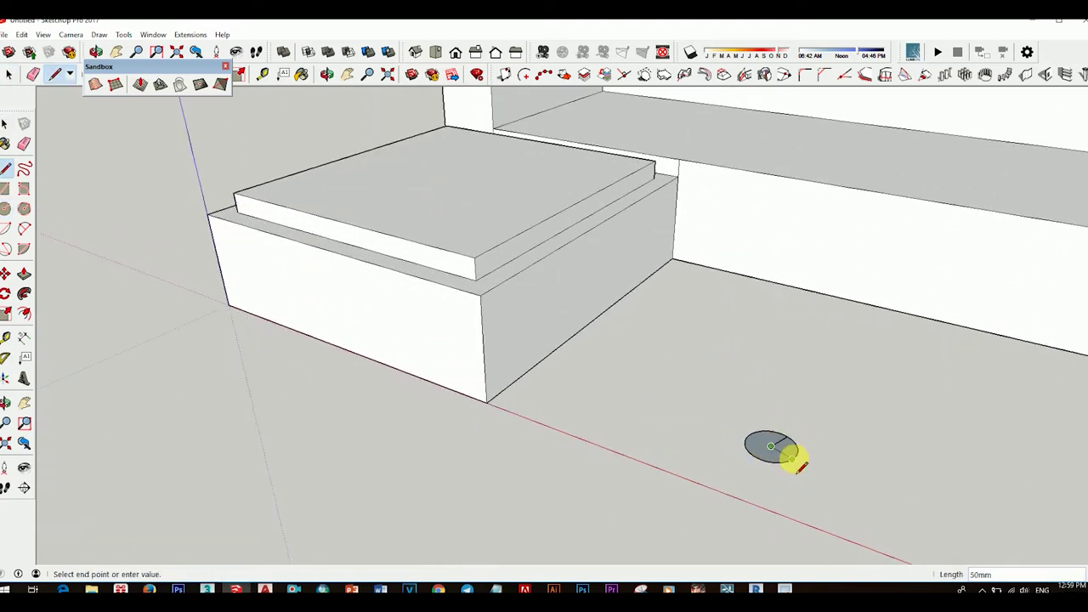
mouse_move(792, 459)
middle_mouse_down()
mouse_move(802, 443)
mouse_move(741, 340)
mouse_move(768, 485)
mouse_move(712, 406)
middle_mouse_up()
key("space")
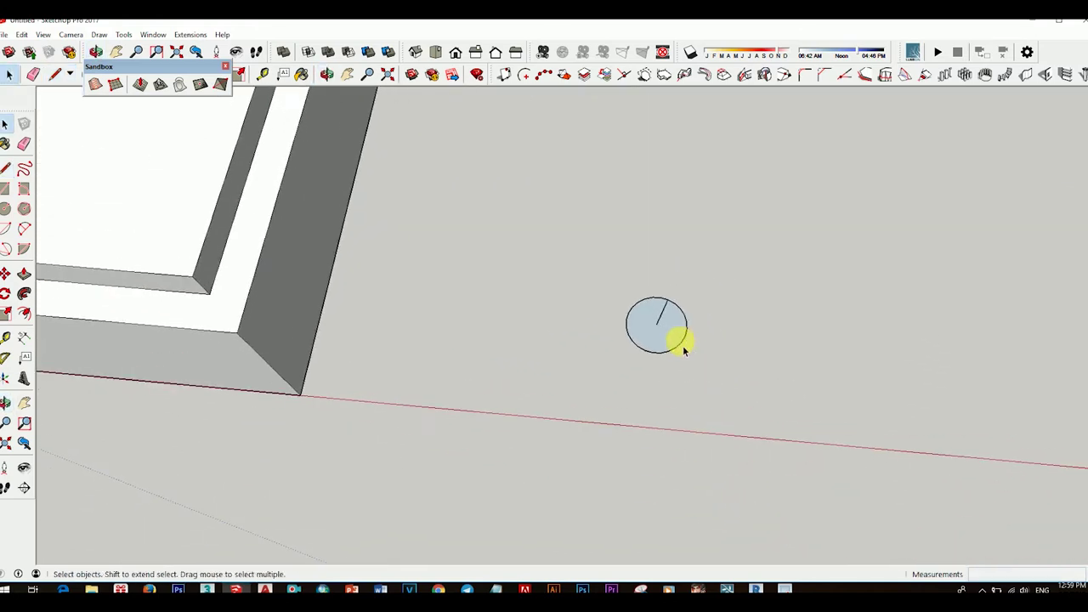
key("l")
left_click(660, 299)
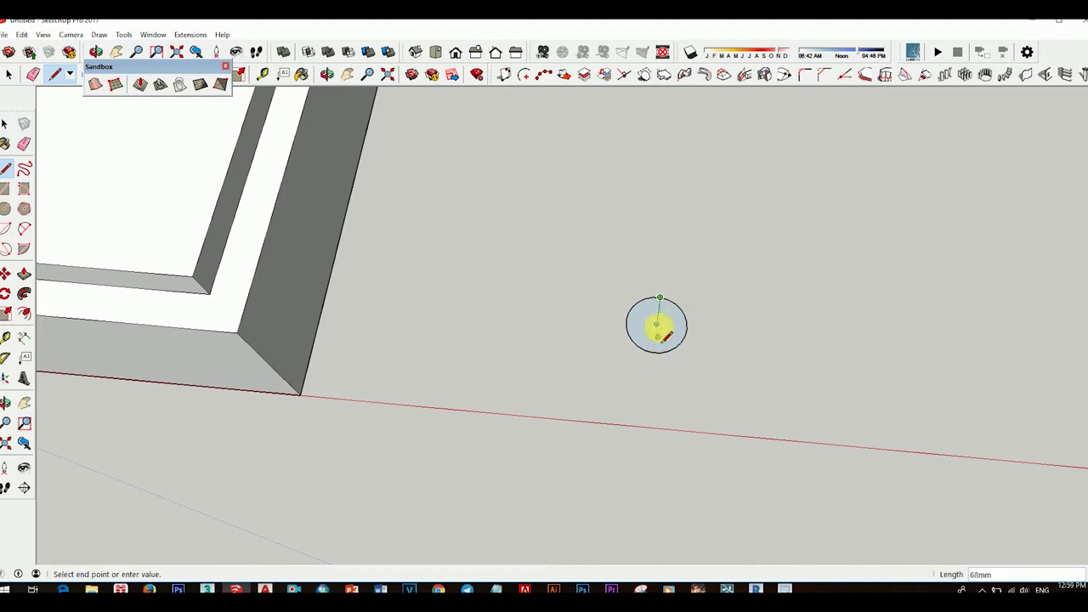
left_click(734, 332)
mouse_move(636, 335)
middle_mouse_down()
mouse_move(607, 226)
mouse_move(773, 357)
middle_mouse_up()
key("Escape")
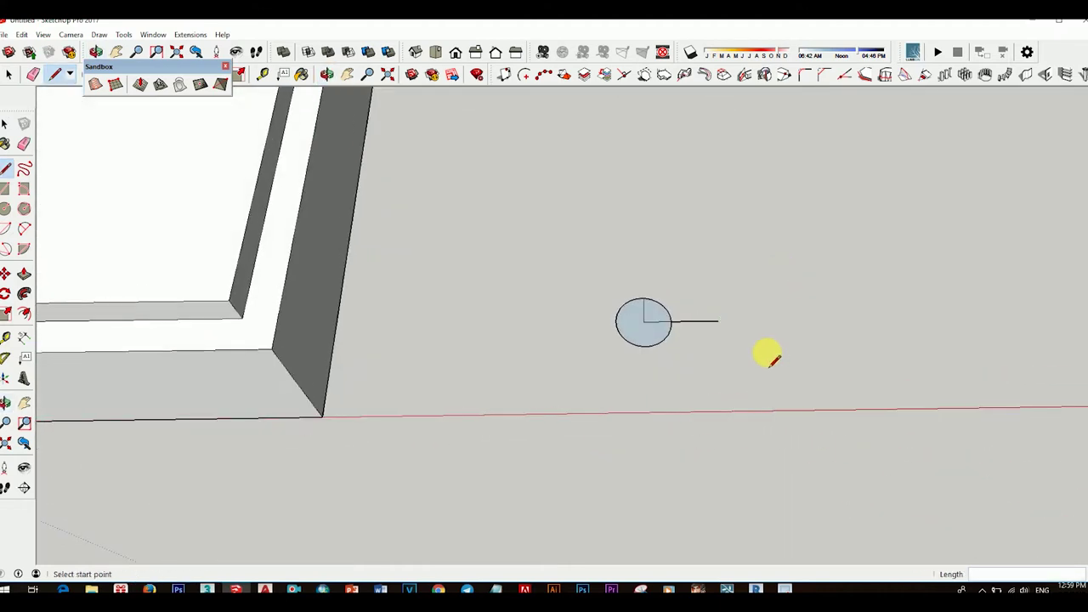
Erase the circle's left and bottom arcs and extra line, leaving a quarter-circle profile.
left_click(651, 406)
middle_click_drag(650, 407, 720, 384)
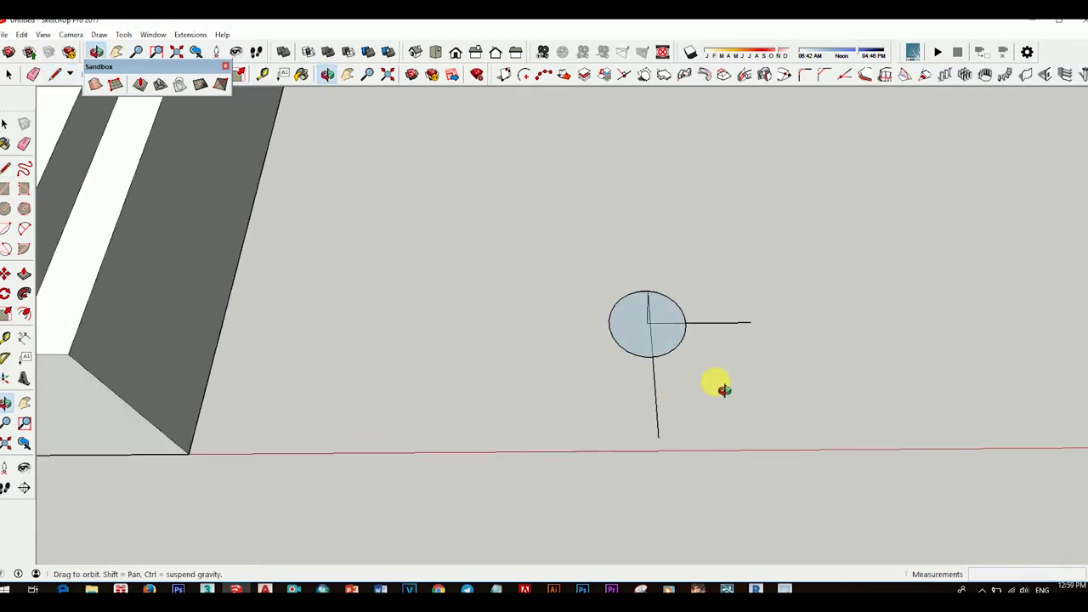
key("e")
left_click_drag(607, 352, 653, 338)
scroll(653, 338, "up", 2)
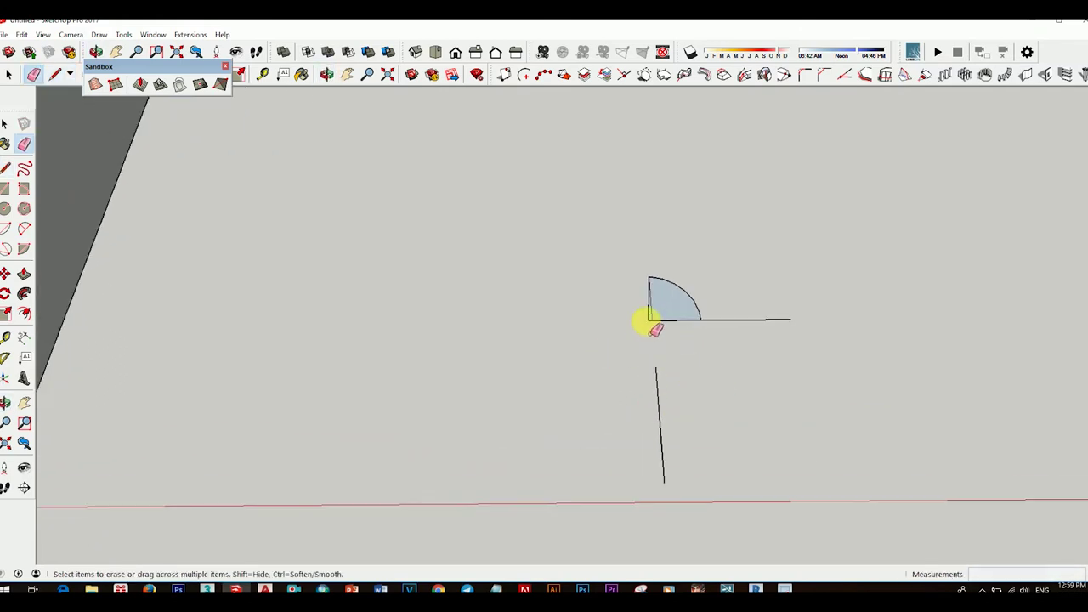
scroll(655, 332, "up", 2)
mouse_move(664, 430)
middle_mouse_down()
mouse_move(700, 377)
mouse_move(754, 414)
middle_mouse_up()
left_click(740, 324)
Rotate the quarter-circle profile 90° so it stands upright beside the seat box.
key("space")
key("q")
mouse_move(724, 361)
middle_mouse_down()
mouse_move(729, 382)
mouse_move(750, 388)
middle_mouse_up()
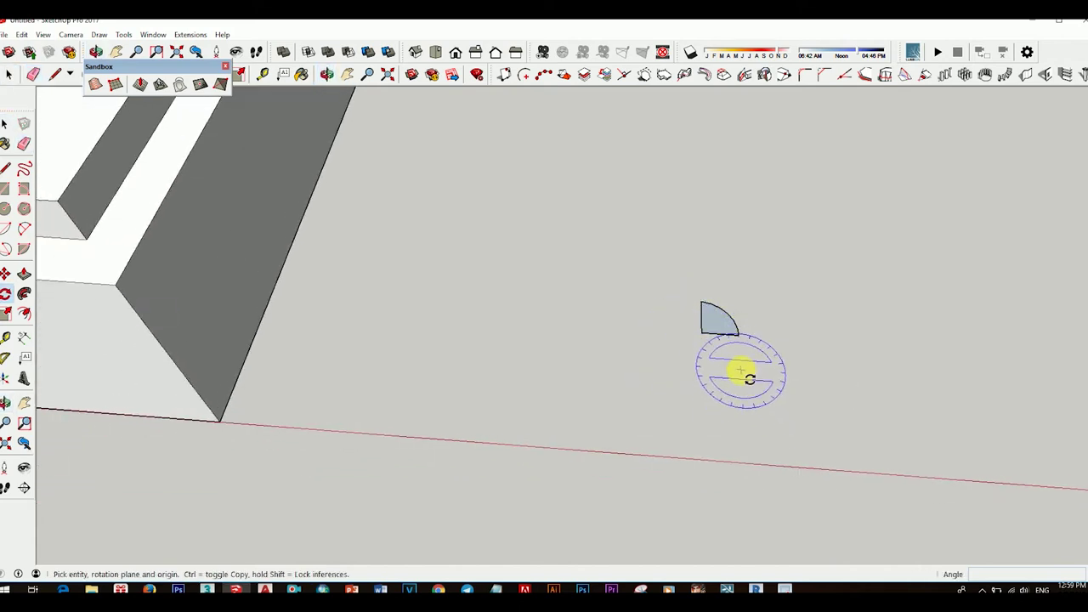
left_click(702, 333)
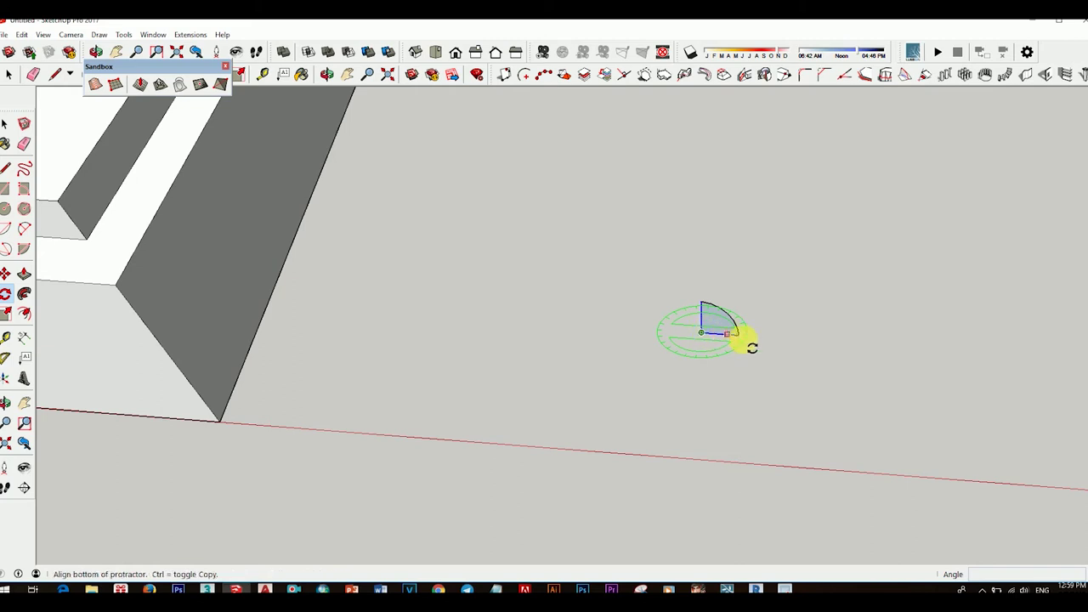
left_click(738, 335)
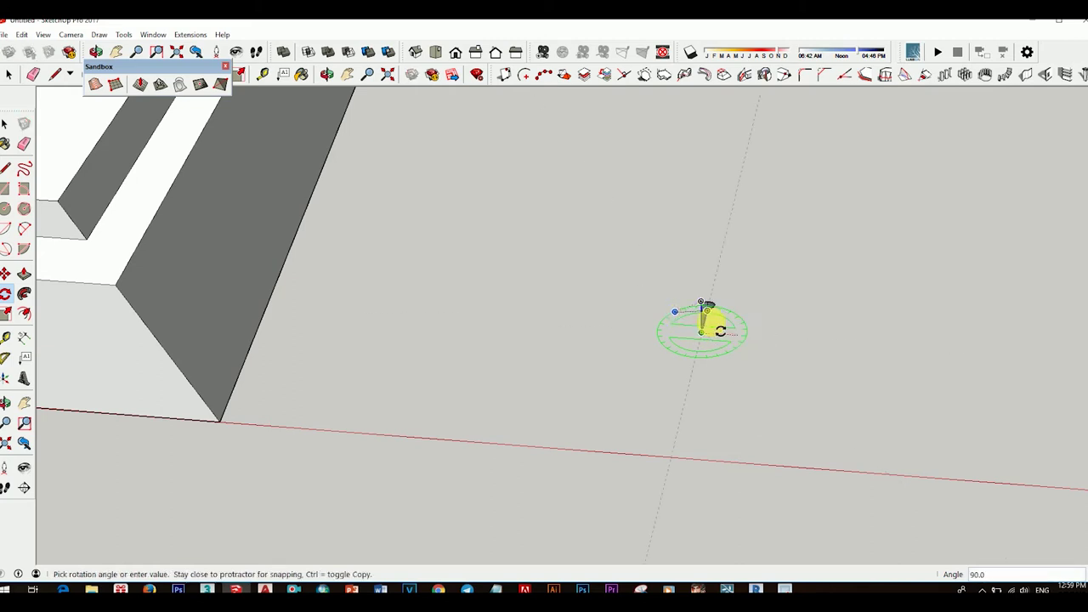
left_click(710, 322)
key("space")
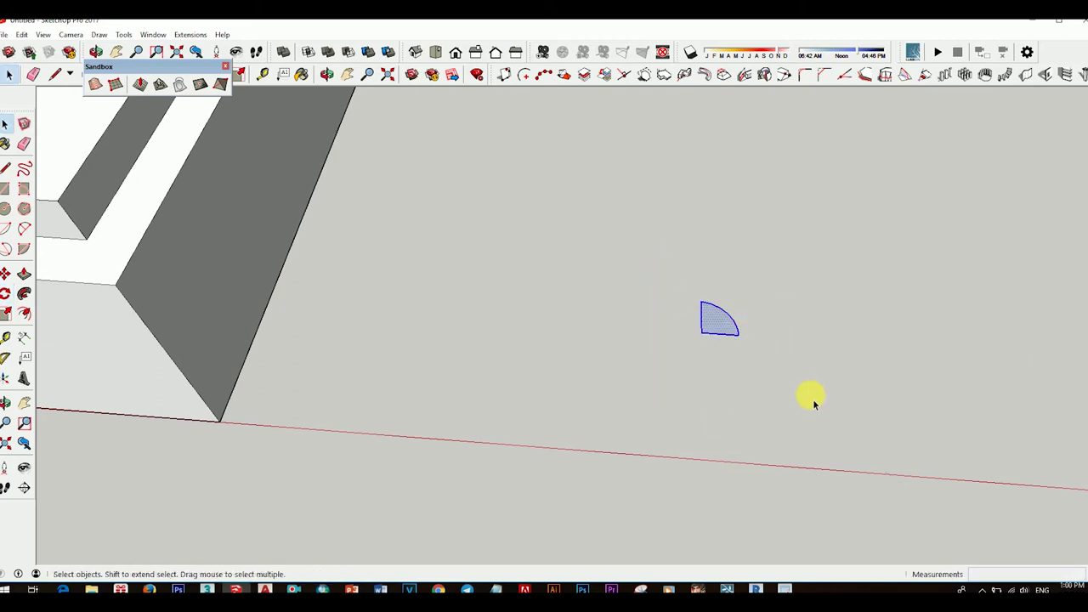
key("q")
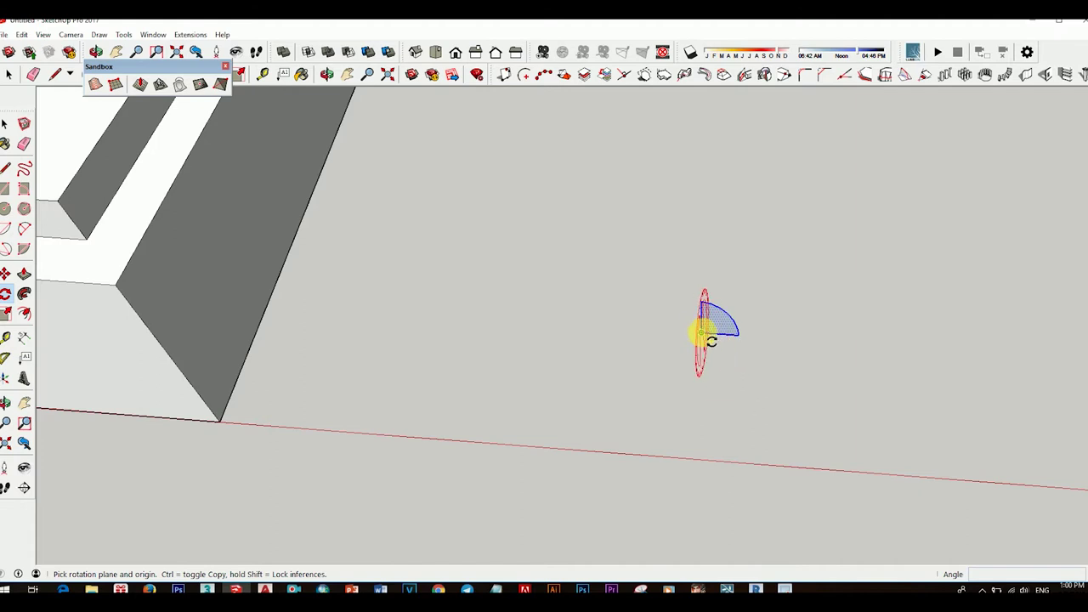
left_click(704, 303)
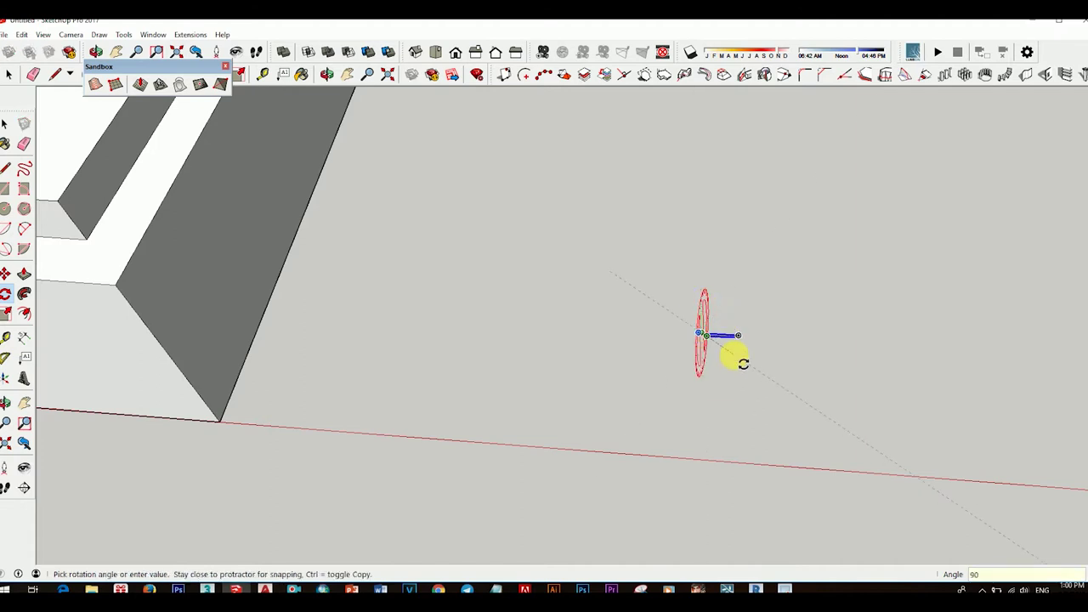
left_click(743, 364)
mouse_move(720, 345)
middle_mouse_down()
mouse_move(651, 250)
mouse_move(818, 414)
mouse_move(782, 417)
mouse_move(791, 430)
mouse_move(839, 437)
middle_mouse_up()
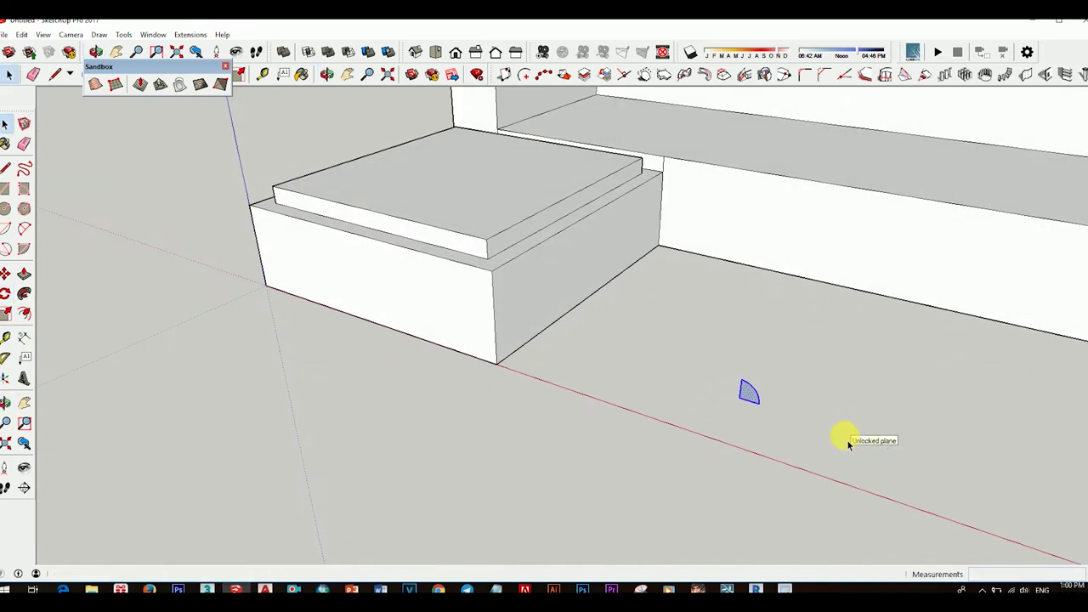
Move the quarter-circle profile onto the edge of the seat's raised top slab.
key("m")
left_click(747, 407)
scroll(655, 310, "up", 3)
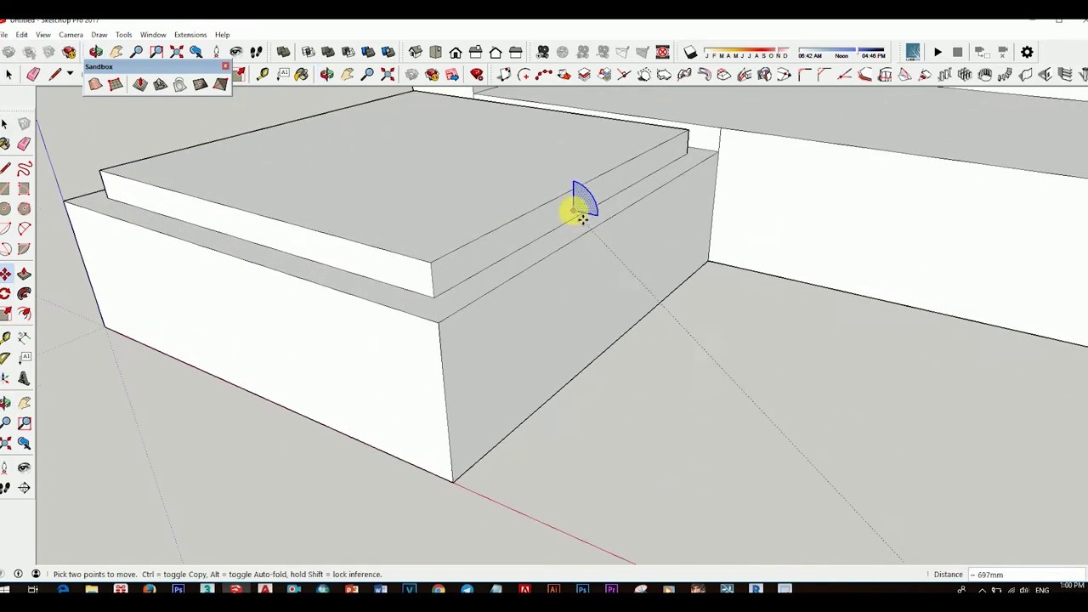
mouse_move(704, 252)
middle_mouse_down()
mouse_move(741, 347)
mouse_move(802, 287)
mouse_move(747, 200)
mouse_move(777, 214)
mouse_move(639, 292)
middle_mouse_up()
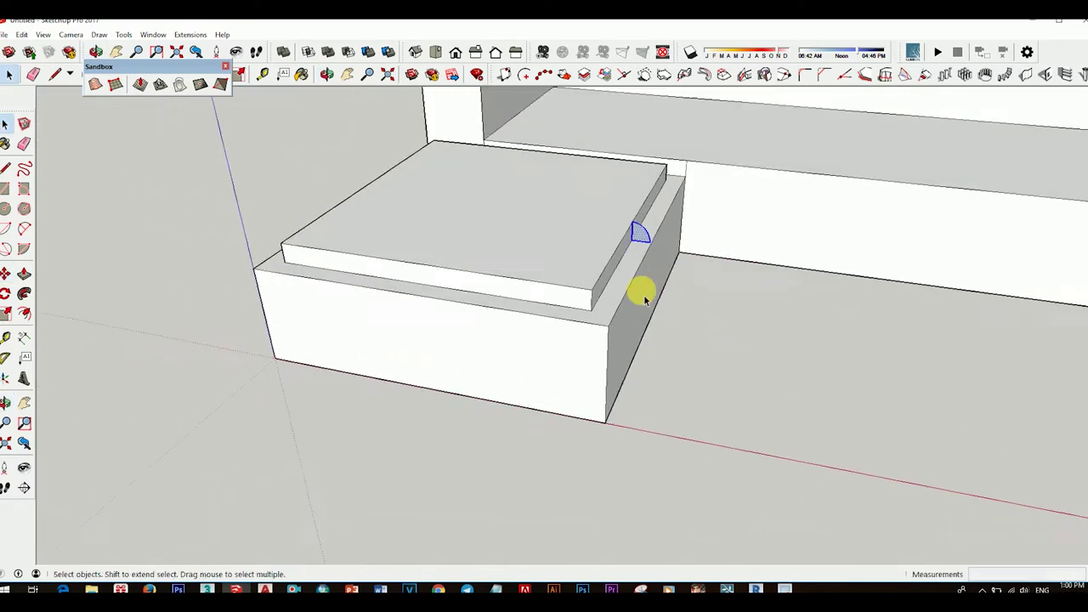
scroll(672, 291, "up", 2)
Sweep the profile along the top slab's edge with Follow Me.
left_click(673, 291)
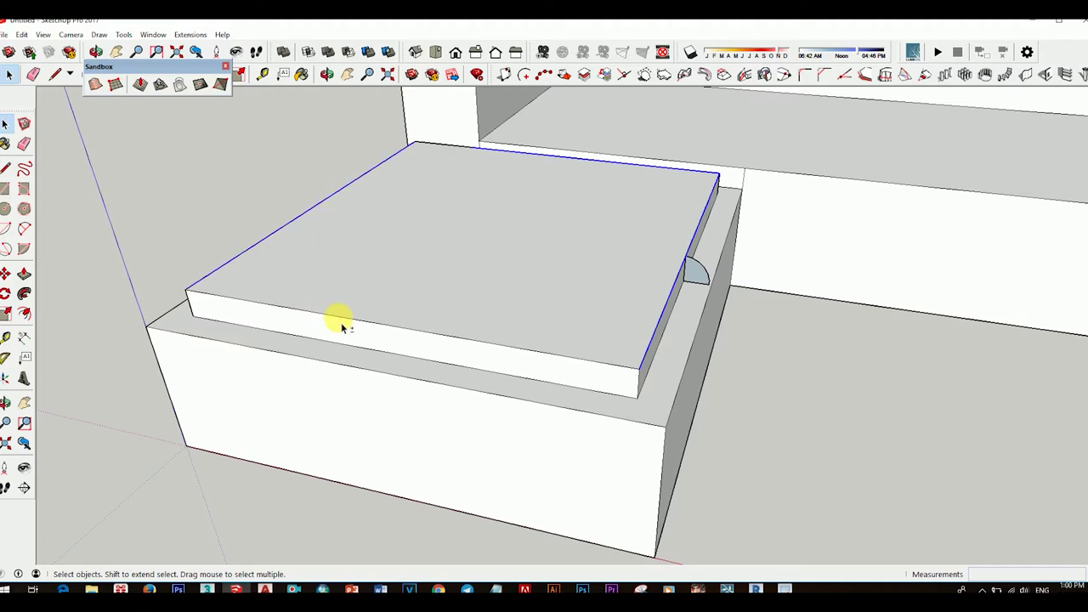
left_click(26, 294)
left_click(695, 281)
mouse_move(697, 287)
middle_mouse_down()
mouse_move(588, 301)
mouse_move(601, 395)
mouse_move(462, 332)
mouse_move(777, 250)
mouse_move(476, 297)
mouse_move(643, 355)
mouse_move(639, 374)
middle_mouse_up()
middle_click_drag(554, 332, 491, 333)
scroll(491, 333, "up", 3)
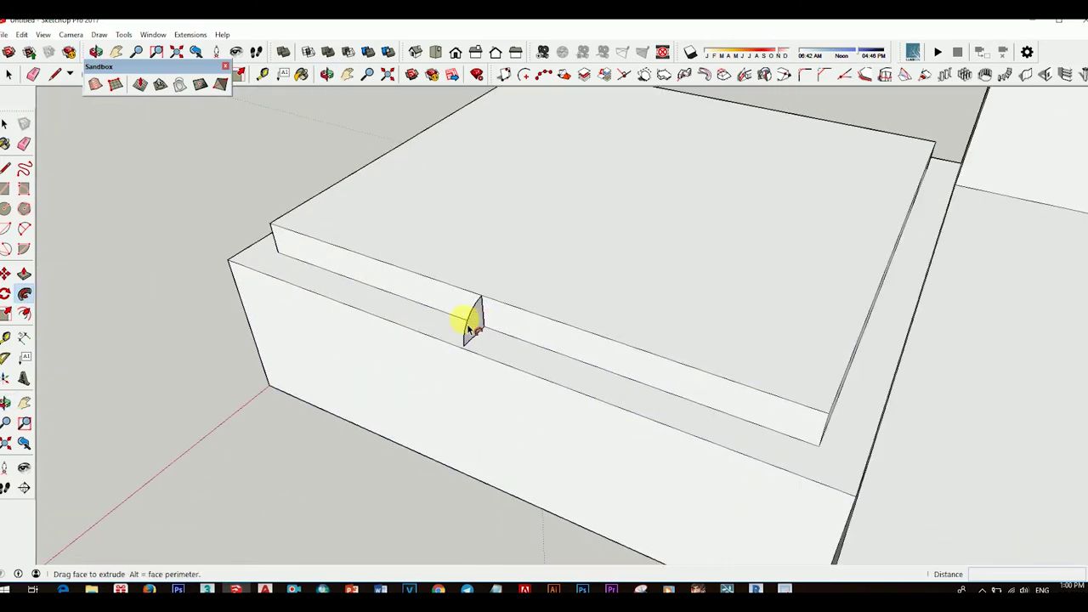
mouse_move(470, 327)
left_mouse_down()
mouse_move(316, 283)
mouse_move(272, 236)
left_mouse_up()
mouse_move(272, 236)
middle_mouse_down()
mouse_move(542, 233)
mouse_move(627, 151)
middle_mouse_up()
Undo the rounded trim and view the box from a lower front angle.
key("ctrl+z")
mouse_move(607, 231)
middle_mouse_down()
mouse_move(643, 246)
mouse_move(677, 321)
mouse_move(649, 408)
mouse_move(761, 389)
mouse_move(741, 394)
middle_mouse_up()
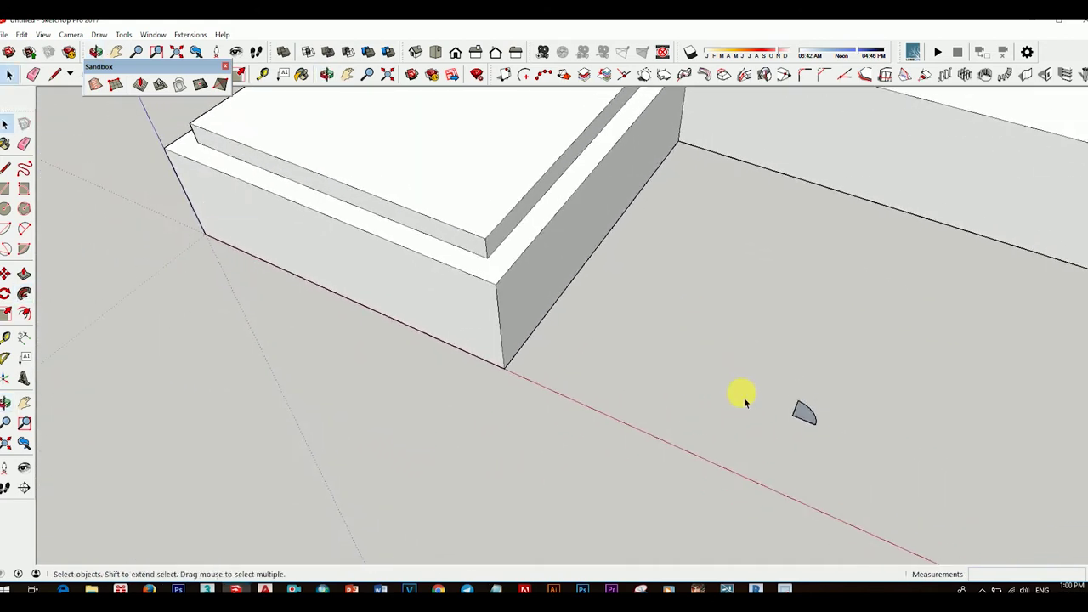
mouse_move(720, 314)
middle_mouse_down()
mouse_move(479, 182)
mouse_move(548, 378)
middle_mouse_up()
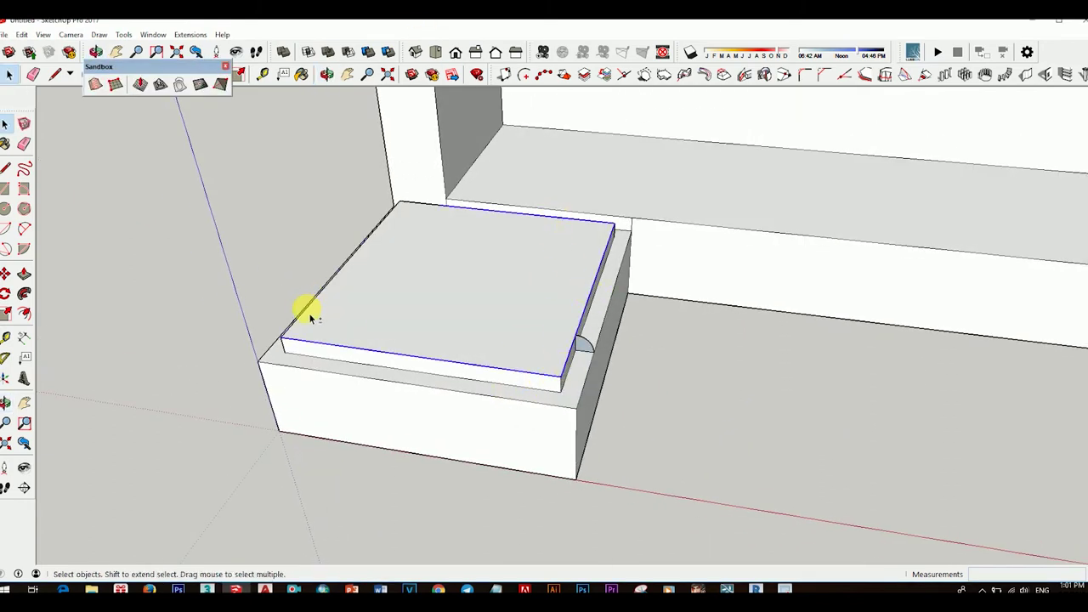
Sweep the quarter-round profile around the seat top's side, back and front edges, then undo it.
left_click(583, 352)
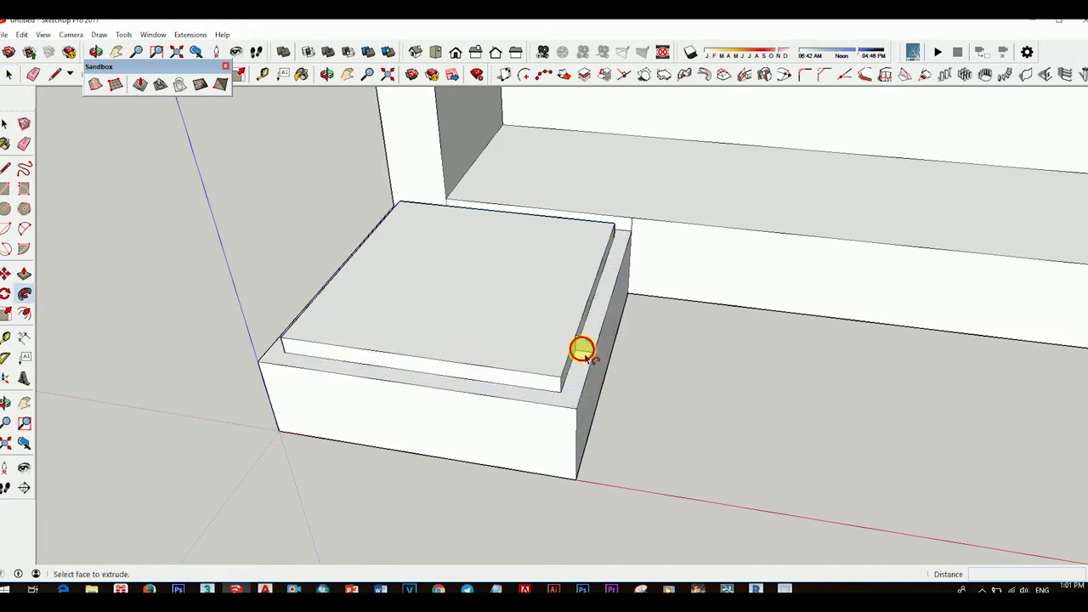
mouse_move(583, 352)
middle_mouse_down()
mouse_move(486, 369)
mouse_move(463, 385)
mouse_move(468, 365)
mouse_move(389, 348)
middle_mouse_up()
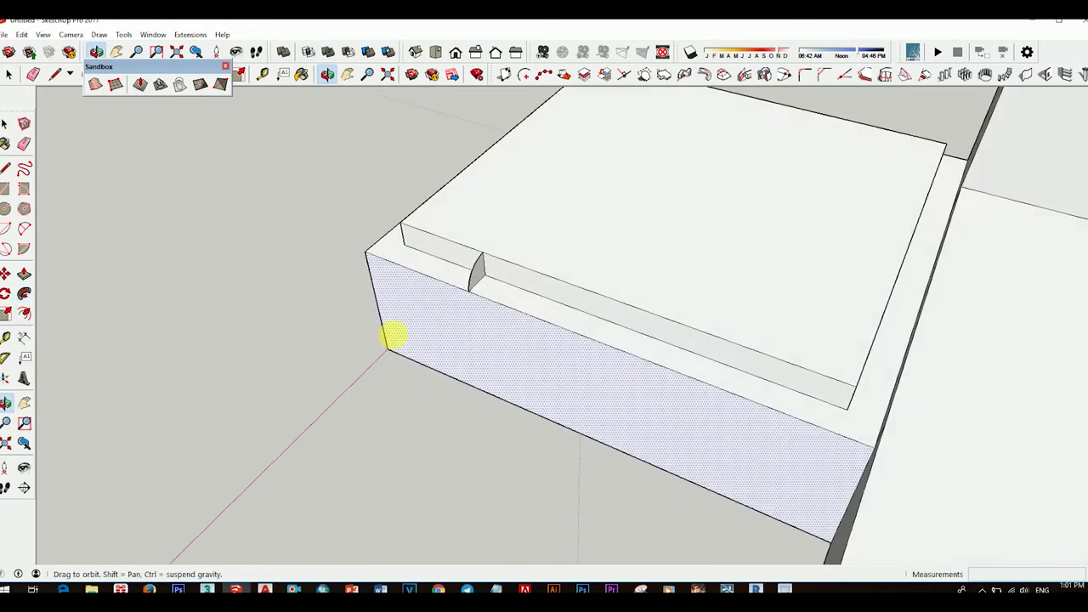
scroll(474, 279, "up", 3)
mouse_move(359, 204)
left_mouse_down()
mouse_move(677, 317)
mouse_move(473, 272)
mouse_move(848, 349)
mouse_move(874, 207)
left_mouse_up()
middle_click_drag(874, 207, 846, 296)
mouse_move(845, 296)
left_mouse_down()
mouse_move(839, 224)
mouse_move(593, 164)
mouse_move(493, 122)
mouse_move(230, 378)
mouse_move(255, 323)
left_mouse_up()
mouse_move(255, 324)
middle_mouse_down()
mouse_move(595, 255)
mouse_move(569, 283)
middle_mouse_up()
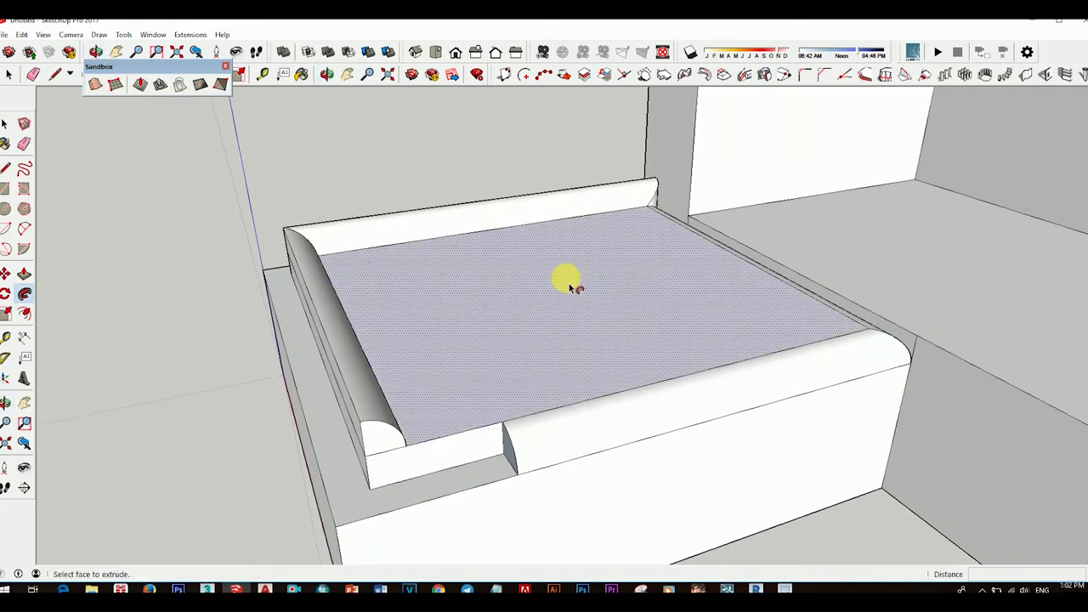
key("ctrl+z")
From a low side view, sweep the rounded band along the seat's front edge.
middle_click_drag(506, 335, 522, 433)
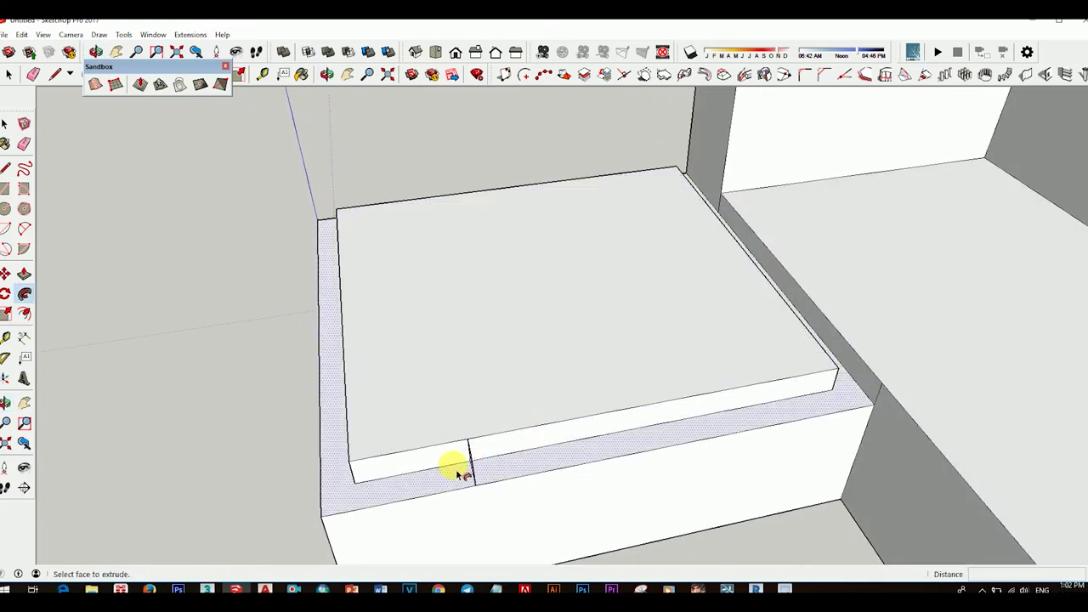
middle_click_drag(454, 468, 607, 436)
mouse_move(608, 438)
left_mouse_down()
mouse_move(461, 462)
mouse_move(422, 440)
mouse_move(502, 449)
mouse_move(505, 473)
left_mouse_up()
mouse_move(505, 474)
middle_mouse_down()
mouse_move(687, 486)
mouse_move(638, 485)
mouse_move(672, 474)
middle_mouse_up()
mouse_move(669, 425)
left_mouse_down()
mouse_move(639, 502)
mouse_move(357, 469)
left_mouse_up()
mouse_move(357, 468)
middle_mouse_down()
mouse_move(639, 395)
mouse_move(433, 357)
mouse_move(568, 313)
mouse_move(517, 308)
mouse_move(585, 270)
middle_mouse_up()
scroll(587, 428, "up", 3)
scroll(652, 293, "down", 5)
scroll(502, 300, "up", 3)
left_click_drag(580, 271, 559, 286)
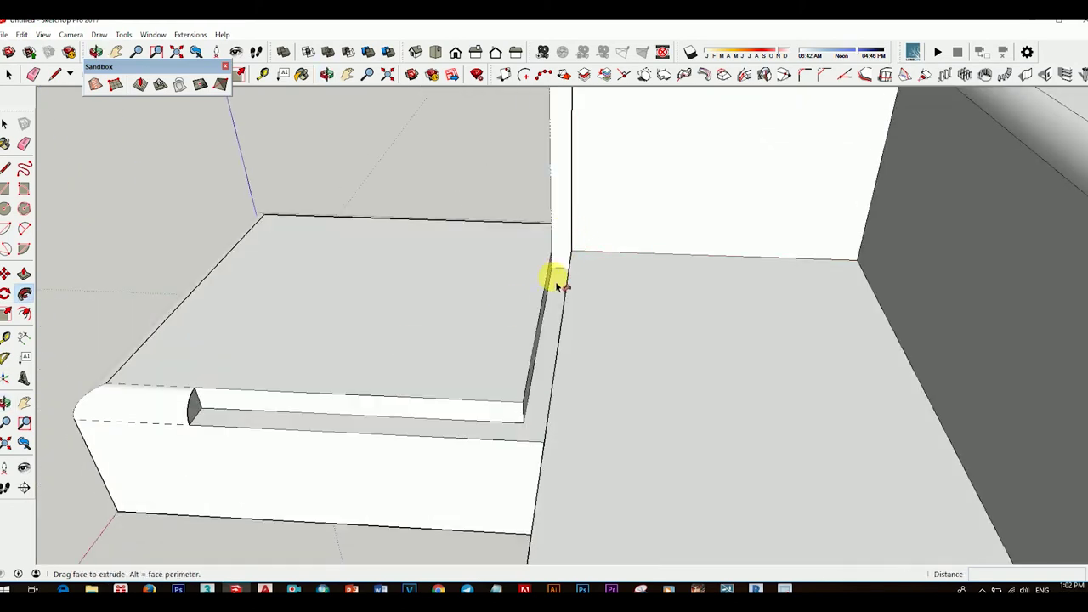
Sweep the rounding along the seat's back and front edges and past the notch, then stop Follow Me.
middle_click_drag(518, 425, 476, 195)
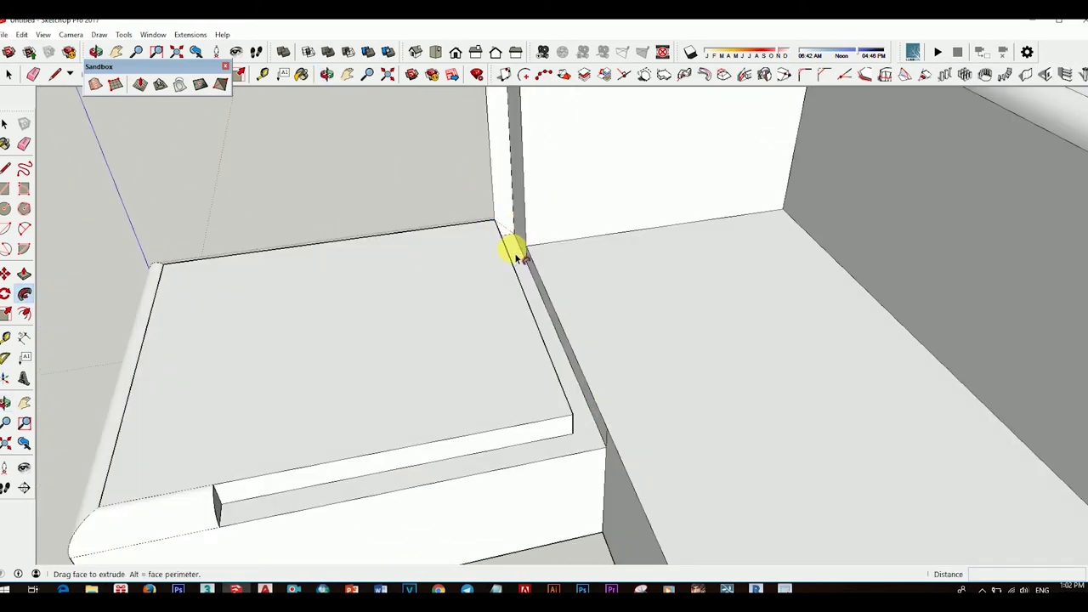
mouse_move(517, 257)
middle_mouse_down()
mouse_move(544, 272)
mouse_move(498, 255)
middle_mouse_up()
left_click_drag(498, 255, 544, 335)
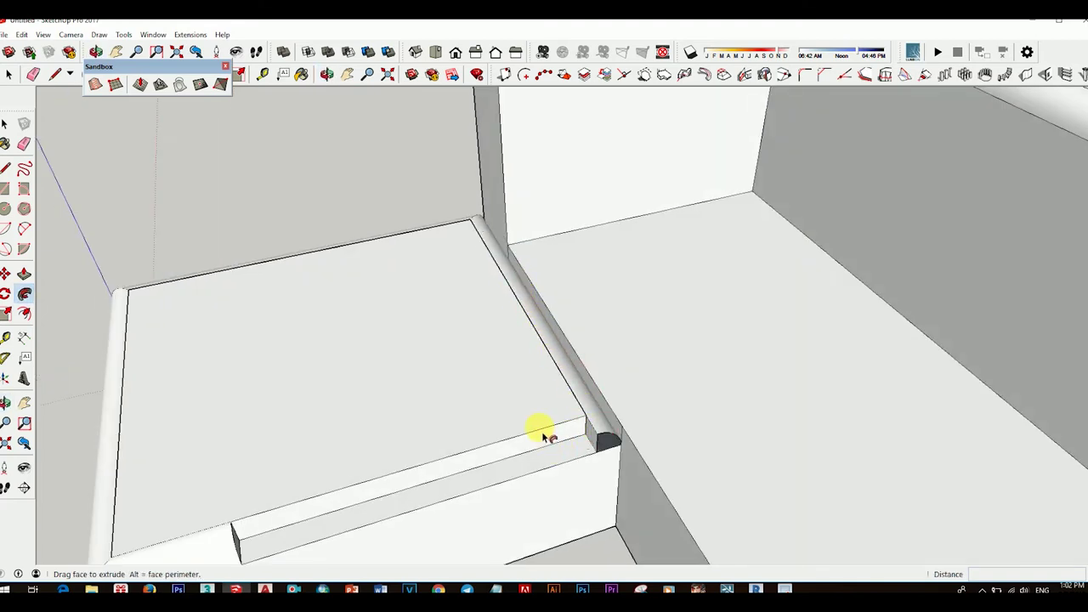
middle_click_drag(544, 436, 704, 335)
left_click_drag(705, 335, 659, 367)
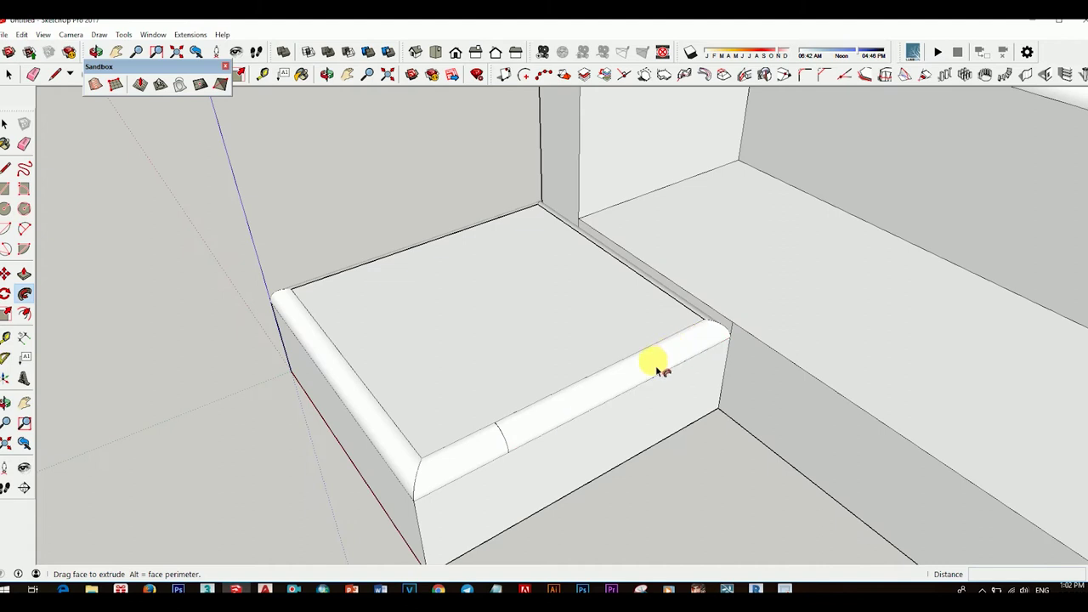
left_click_drag(556, 417, 515, 441)
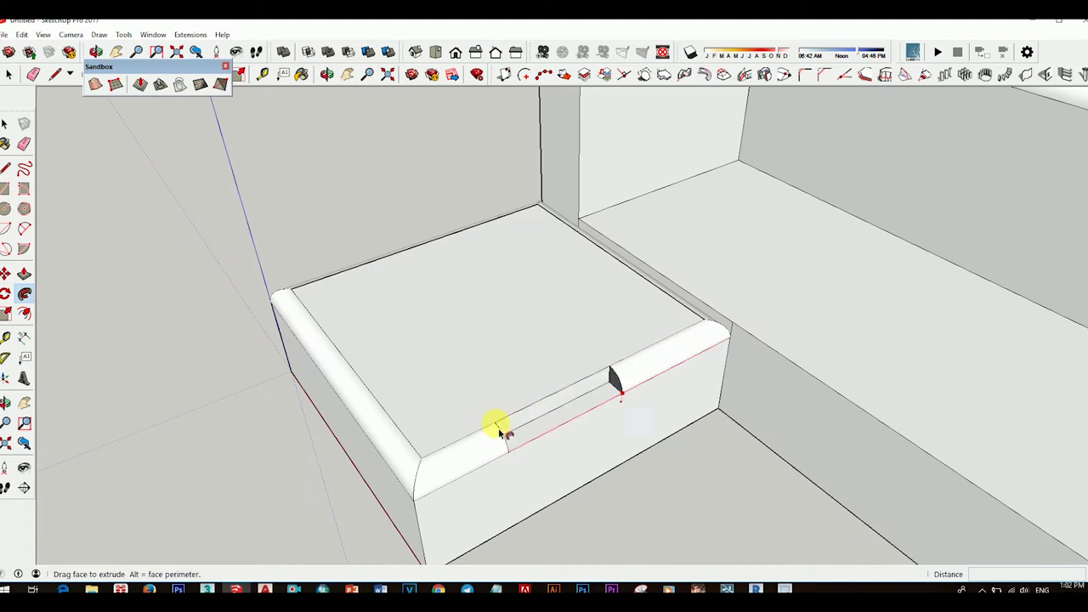
scroll(539, 420, "up", 2)
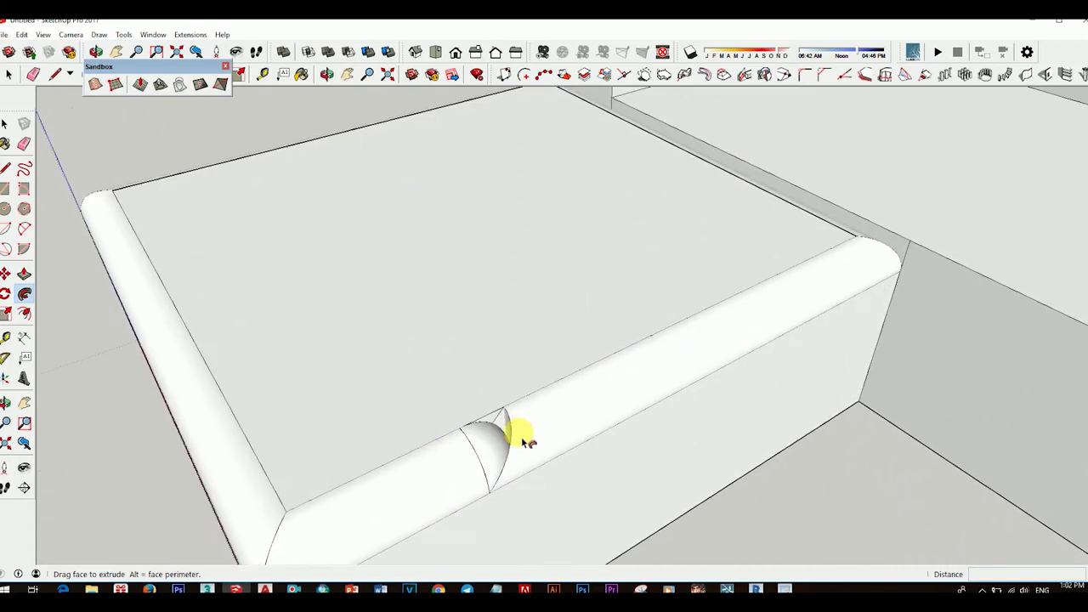
scroll(518, 433, "up", 2)
scroll(510, 371, "up", 2)
left_click_drag(416, 457, 479, 372)
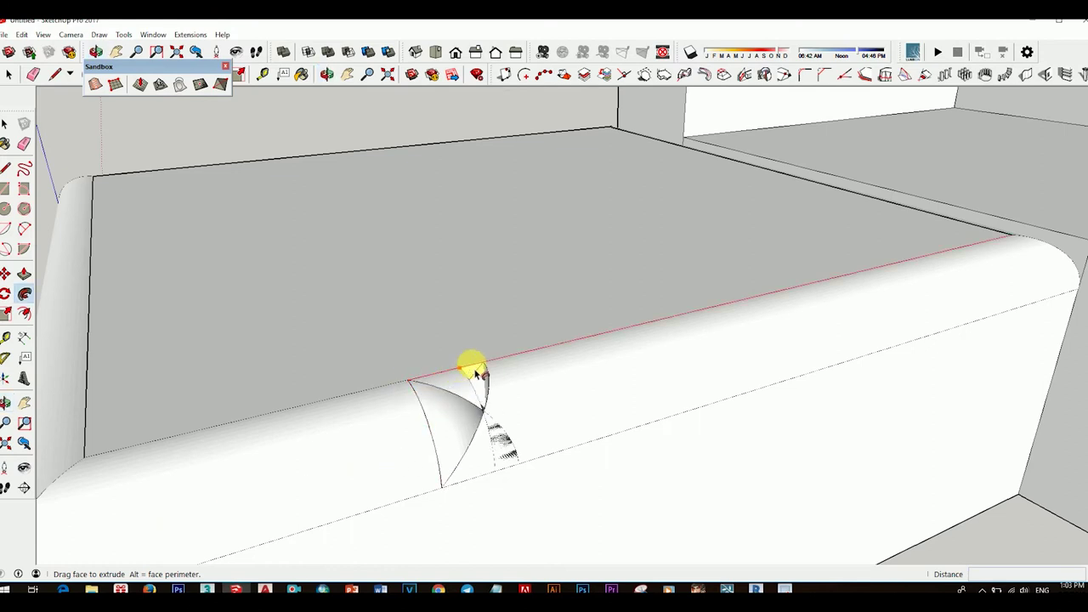
key("space")
mouse_move(507, 387)
middle_mouse_down()
mouse_move(493, 377)
mouse_move(352, 414)
mouse_move(425, 389)
mouse_move(758, 438)
mouse_move(663, 262)
mouse_move(612, 284)
middle_mouse_up()
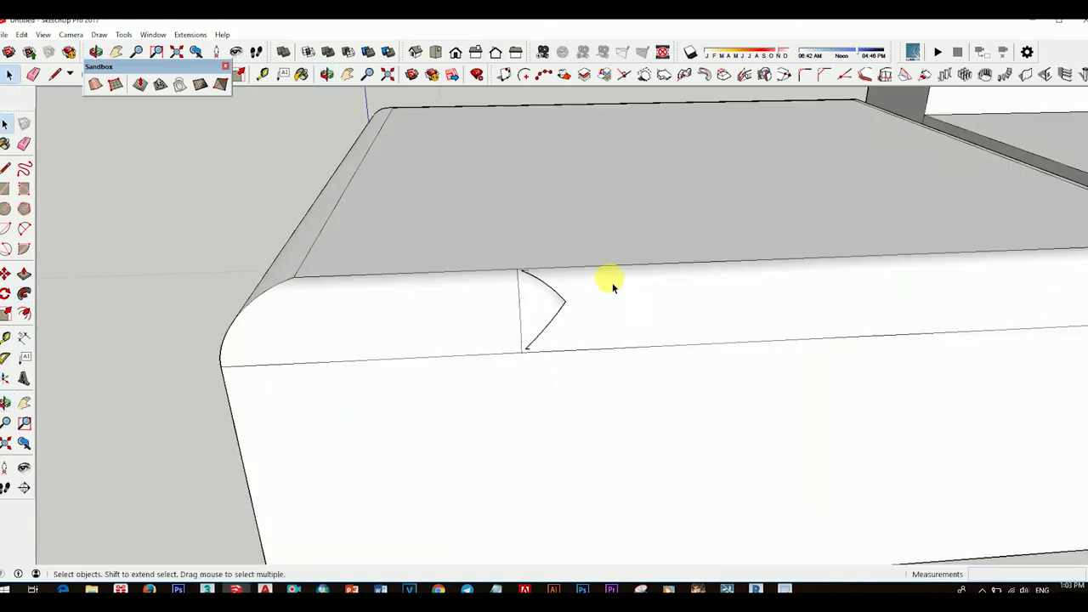
Erase the leftover face beside the notch on the seat top.
scroll(575, 327, "up", 2)
scroll(580, 327, "down", 2)
mouse_move(578, 328)
middle_mouse_down()
mouse_move(580, 238)
mouse_move(479, 199)
mouse_move(516, 223)
middle_mouse_up()
left_click(553, 311)
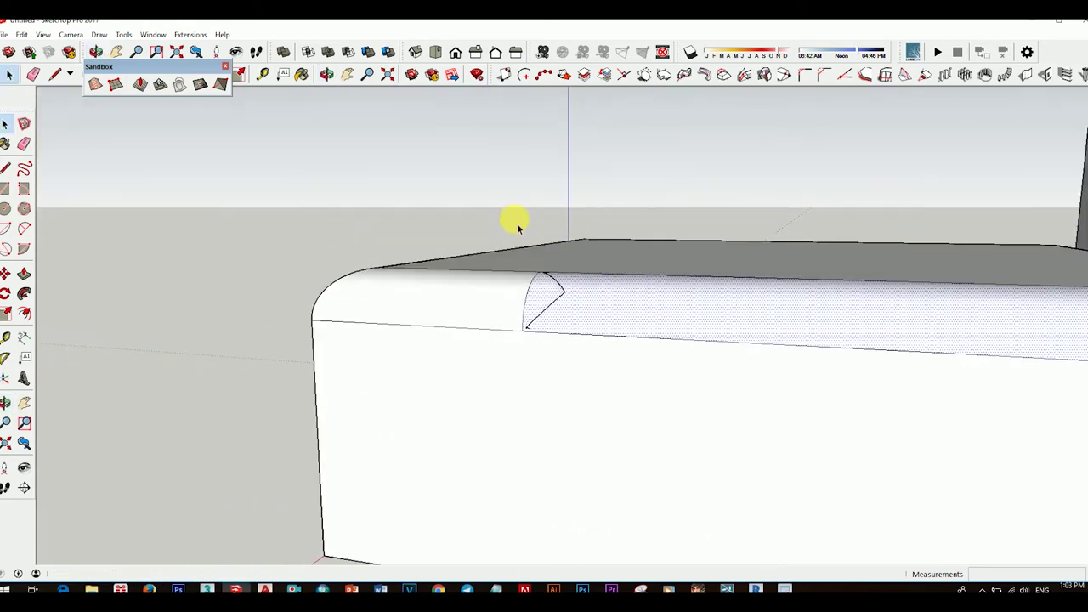
key("e")
key("space")
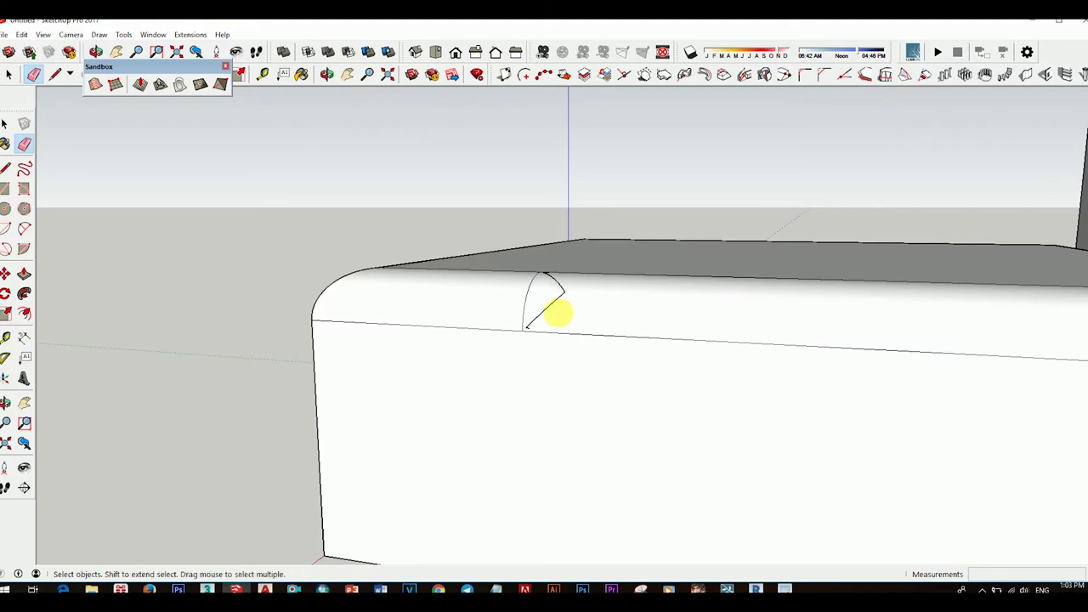
mouse_move(556, 309)
middle_mouse_down()
mouse_move(575, 464)
mouse_move(590, 348)
middle_mouse_up()
scroll(591, 359, "up", 3)
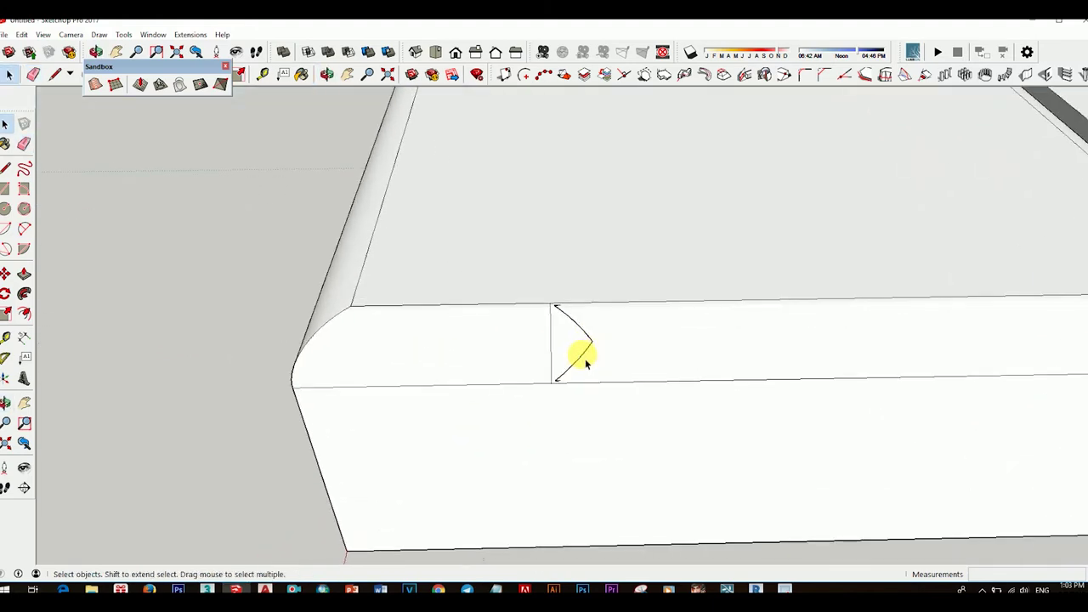
Select the rounded arc edges, review their Soften/Smooth Edges settings and context menus, then close them.
right_click(585, 358)
left_click(582, 361)
right_click(584, 348)
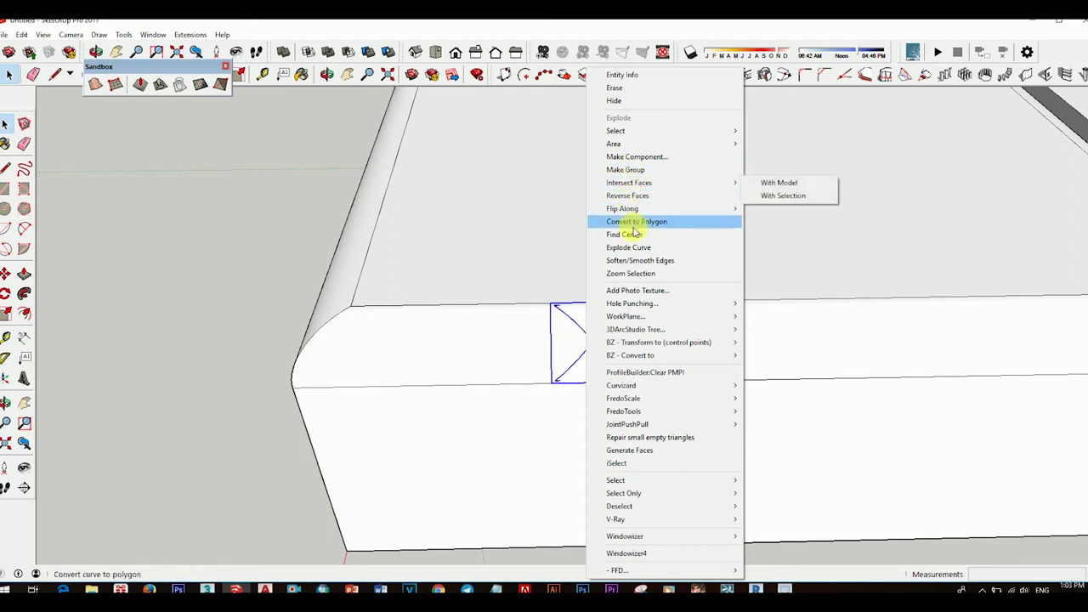
left_click(633, 260)
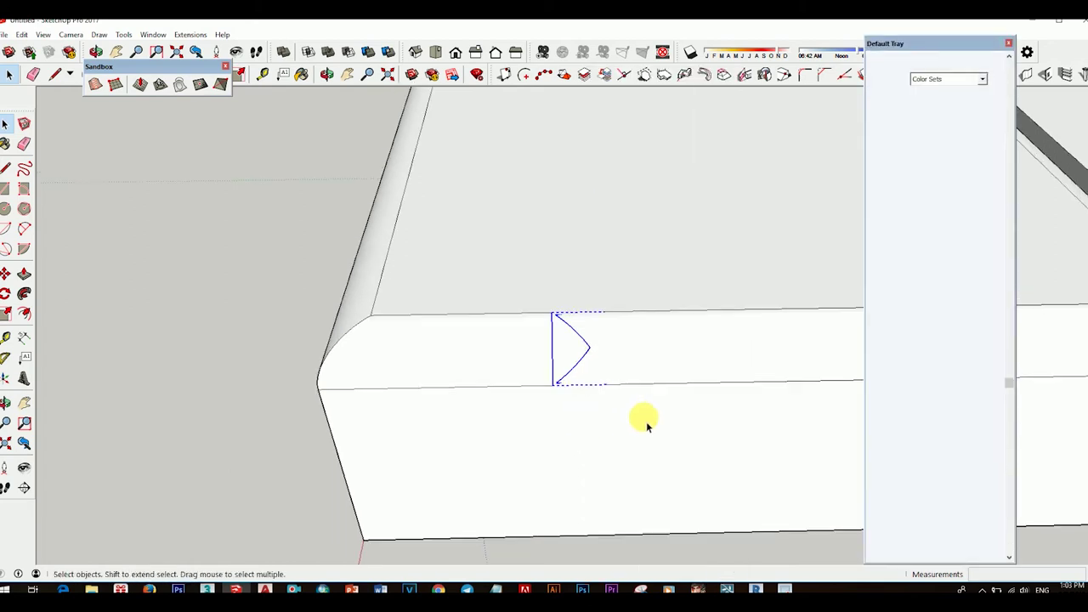
left_click(1010, 43)
right_click(595, 367)
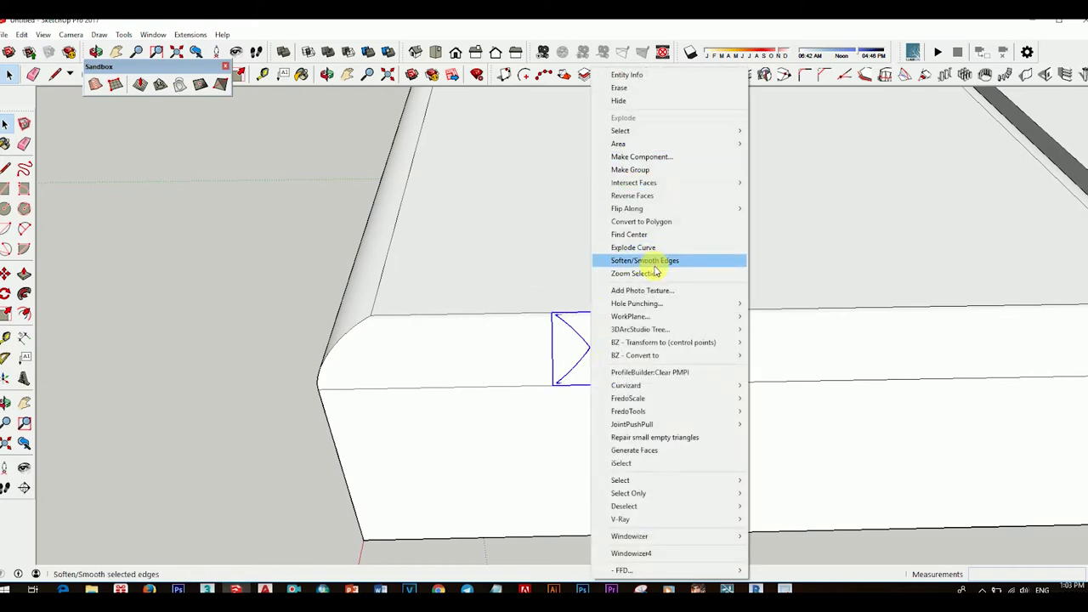
left_click(153, 266)
right_click(574, 327)
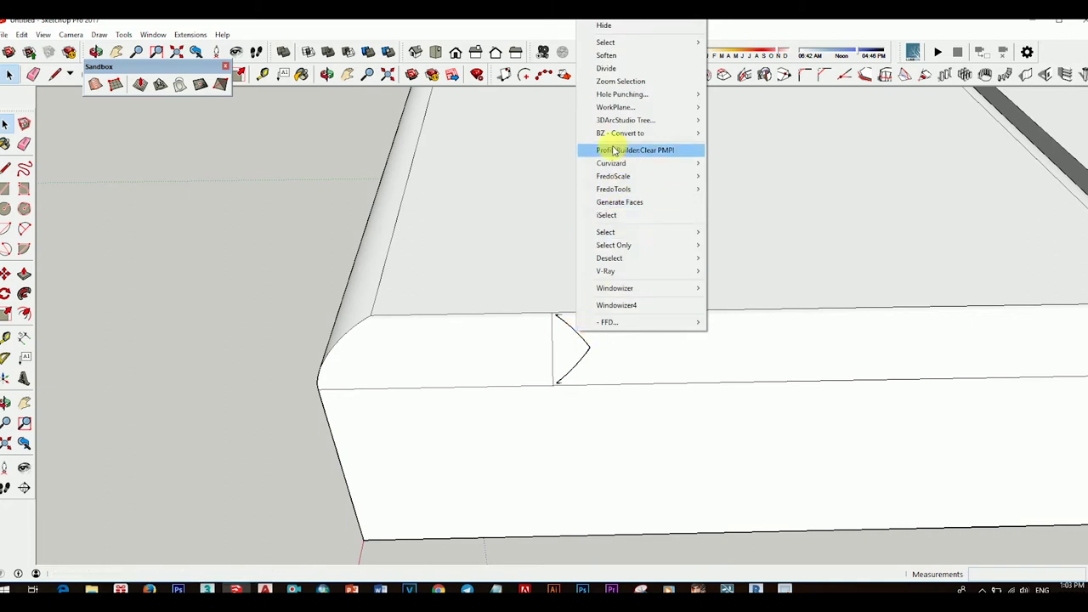
mouse_move(619, 95)
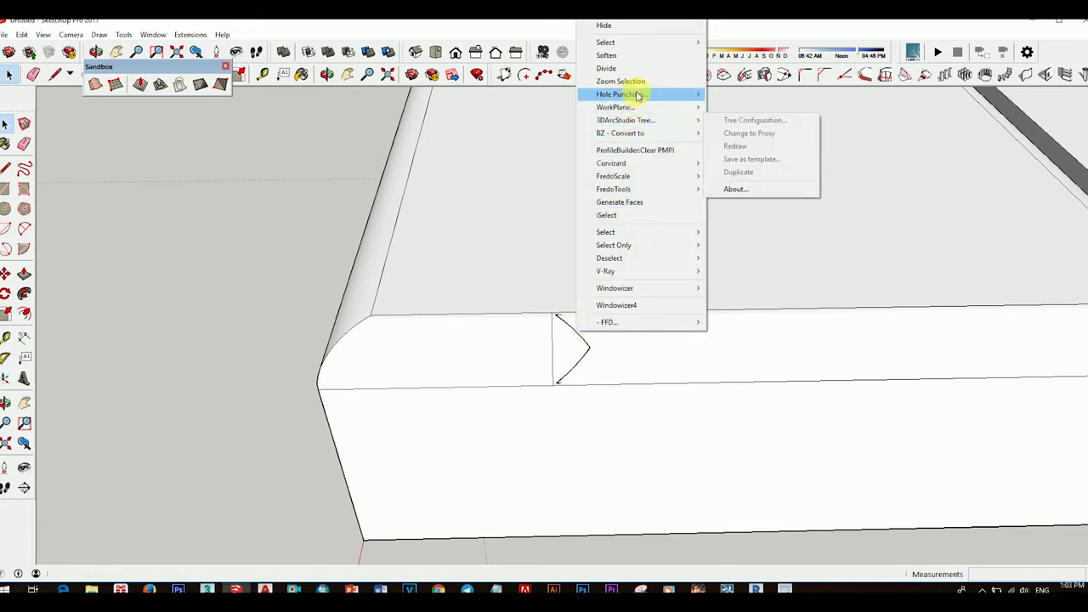
mouse_move(583, 340)
middle_mouse_down()
mouse_move(757, 208)
mouse_move(603, 400)
mouse_move(711, 272)
middle_mouse_up()
scroll(592, 246, "up", 3)
key("p")
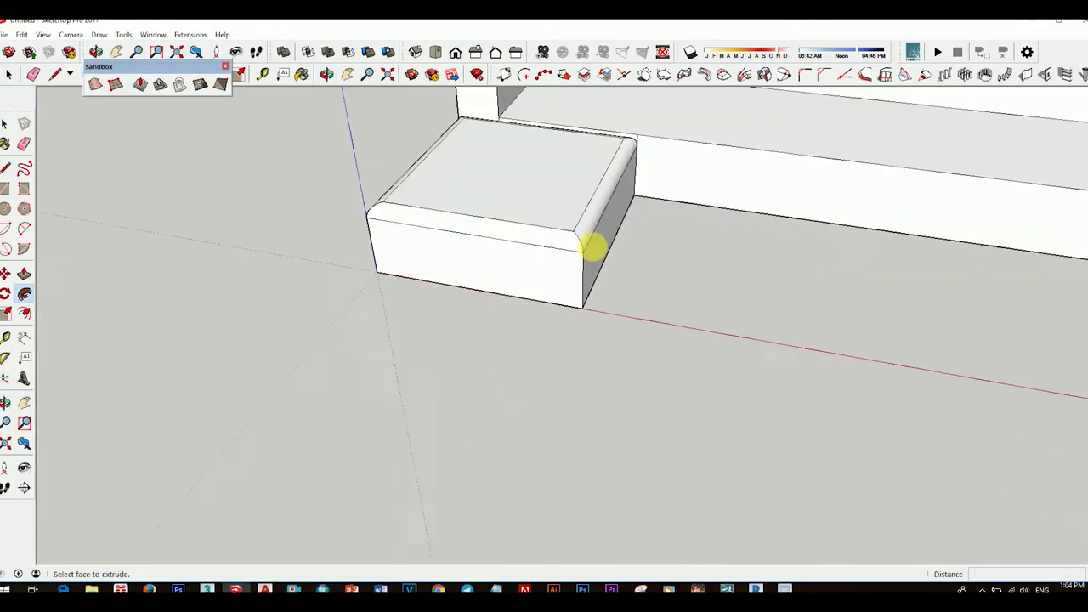
mouse_move(593, 247)
middle_mouse_down()
mouse_move(754, 230)
mouse_move(522, 304)
mouse_move(583, 340)
mouse_move(670, 313)
mouse_move(658, 340)
middle_mouse_up()
scroll(600, 284, "up", 3)
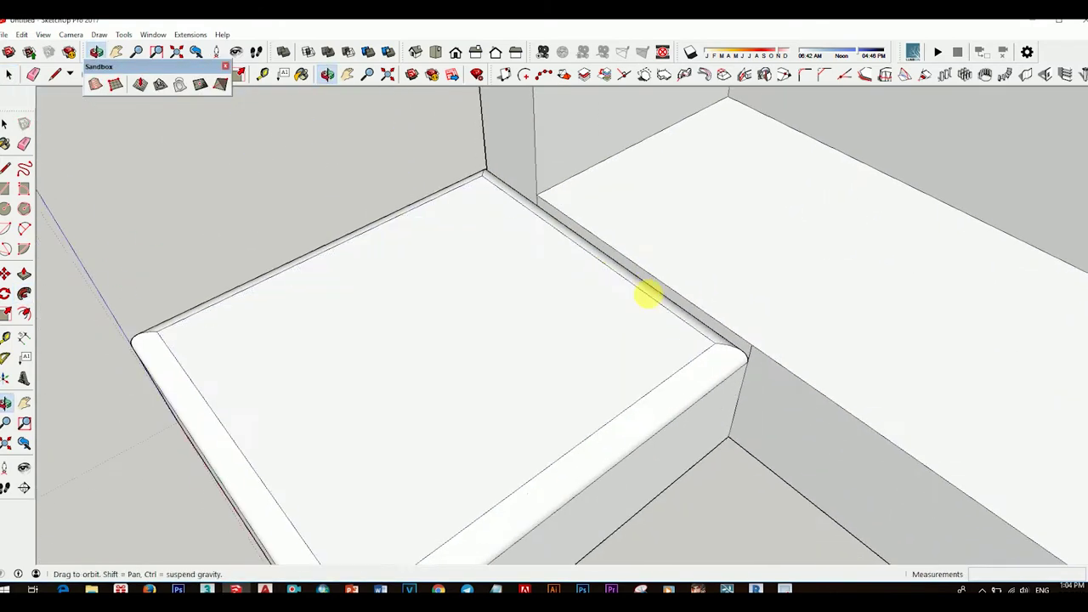
key("space")
mouse_move(651, 297)
middle_mouse_down()
mouse_move(746, 317)
mouse_move(729, 333)
middle_mouse_up()
scroll(729, 333, "up", 3)
mouse_move(770, 294)
middle_mouse_down()
mouse_move(760, 185)
mouse_move(747, 244)
middle_mouse_up()
scroll(673, 255, "up", 2)
left_click(639, 267)
middle_click_drag(639, 267, 685, 300)
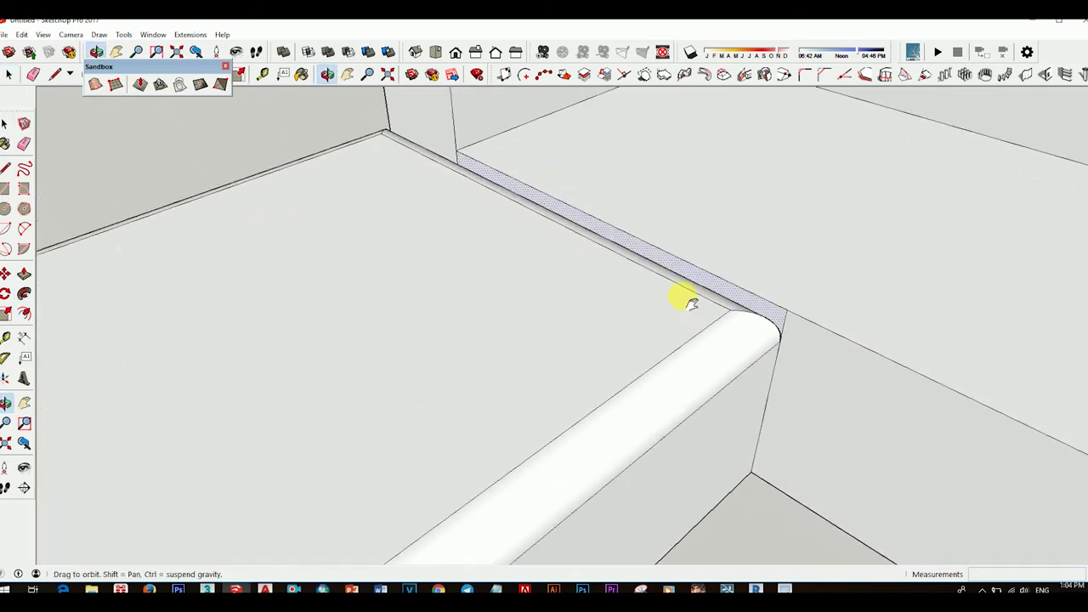
scroll(750, 287, "down", 2)
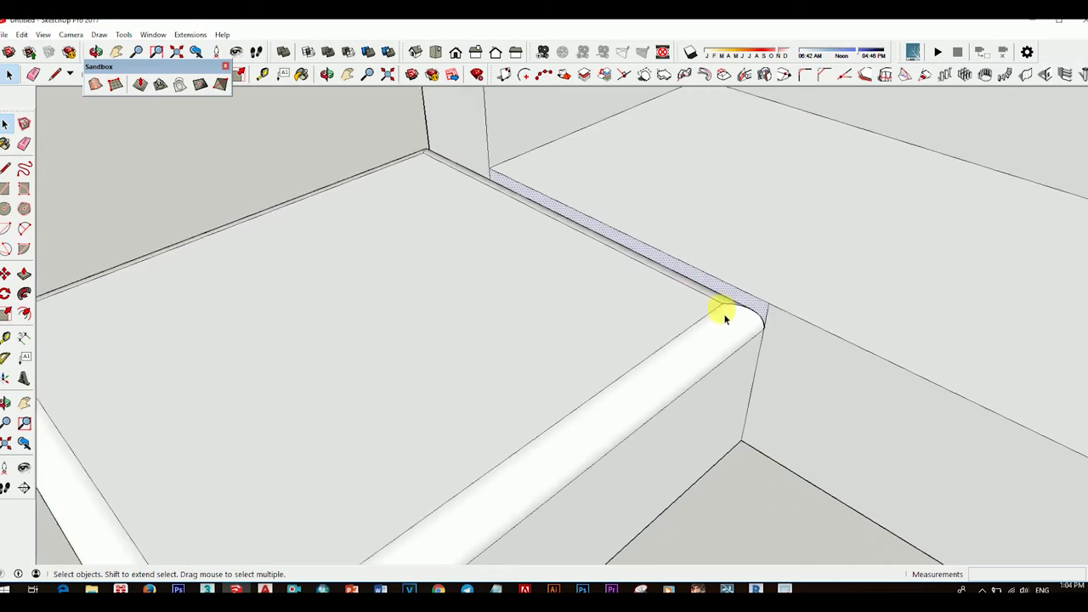
scroll(722, 311, "down", 2)
scroll(624, 235, "down", 1)
scroll(630, 251, "down", 2)
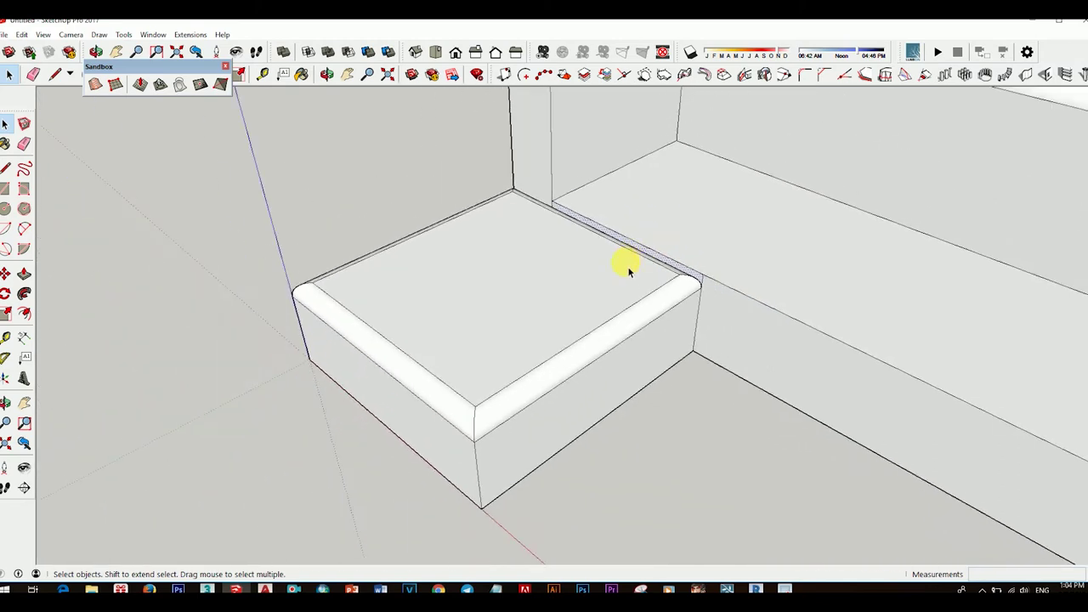
scroll(587, 247, "up", 2)
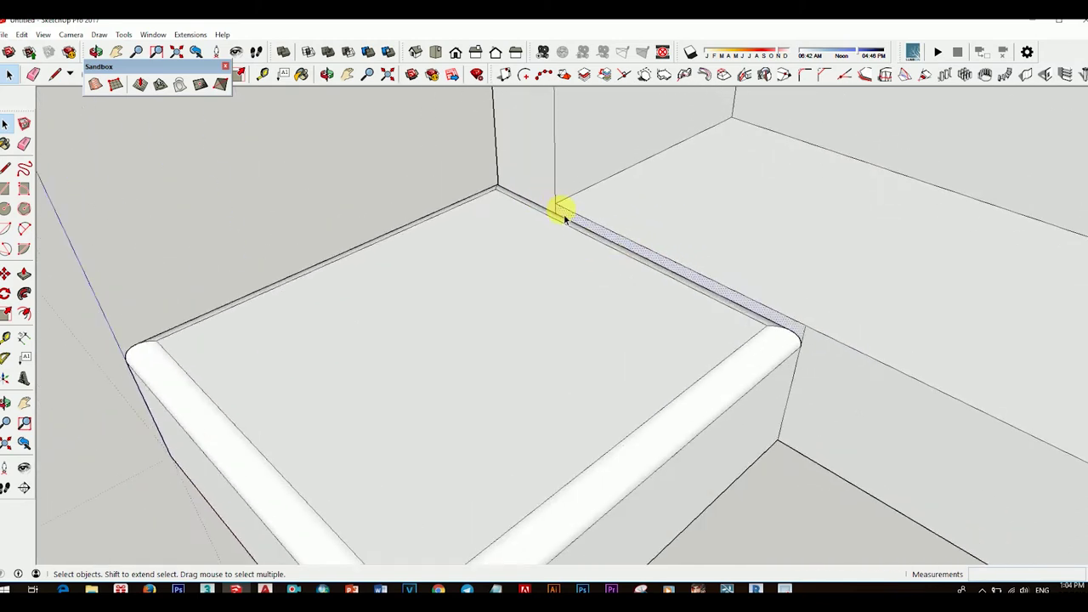
mouse_move(558, 212)
middle_mouse_down()
mouse_move(637, 231)
mouse_move(723, 360)
mouse_move(580, 197)
mouse_move(763, 209)
mouse_move(777, 316)
mouse_move(621, 230)
mouse_move(674, 157)
mouse_move(692, 303)
mouse_move(700, 292)
mouse_move(600, 315)
mouse_move(663, 383)
mouse_move(620, 418)
middle_mouse_up()
Draw a line across the seat at the chaise corner.
key("l")
left_click(481, 326)
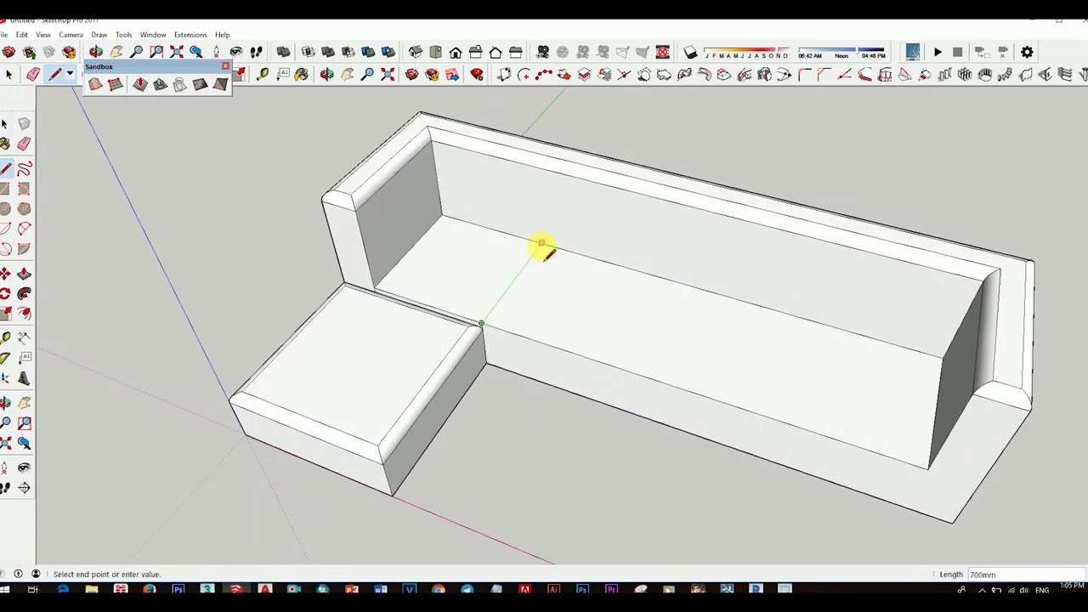
left_click(546, 246)
scroll(590, 312, "down", 2)
key("space")
Move-copy the seat line with Ctrl onto the seat edge.
key("m")
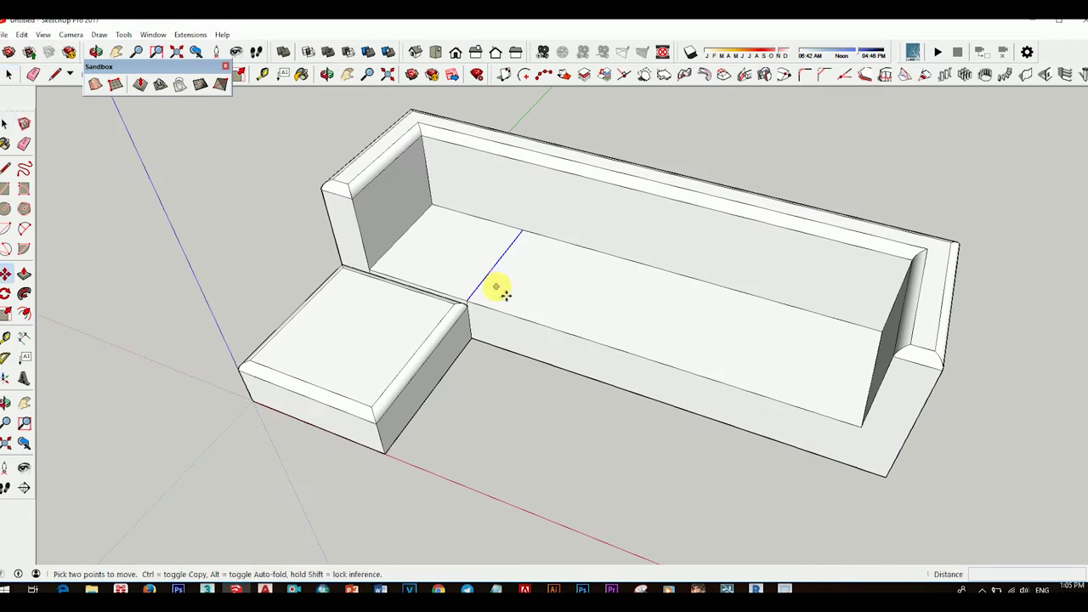
left_click(344, 270)
key("ctrl")
left_click(472, 304)
left_click(468, 300)
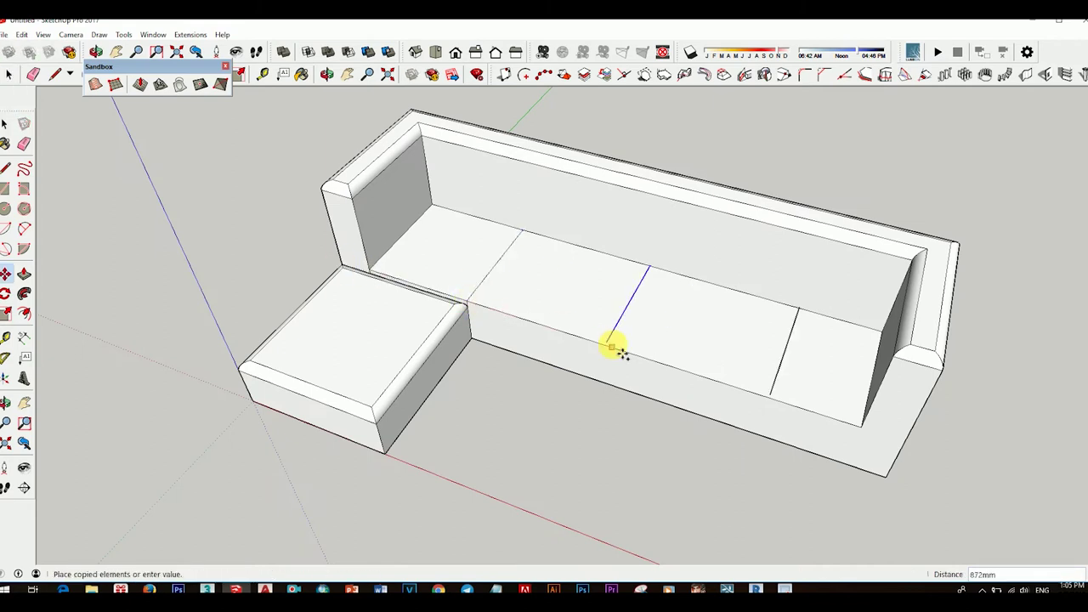
scroll(621, 350, "up", 2)
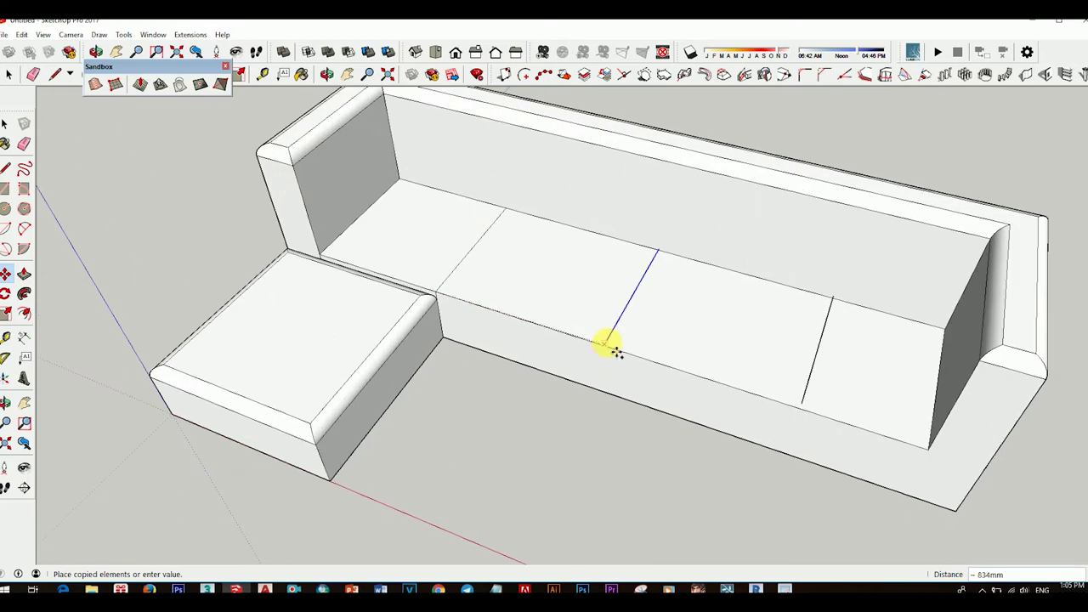
scroll(615, 351, "up", 1)
scroll(603, 352, "up", 1)
scroll(611, 354, "up", 1)
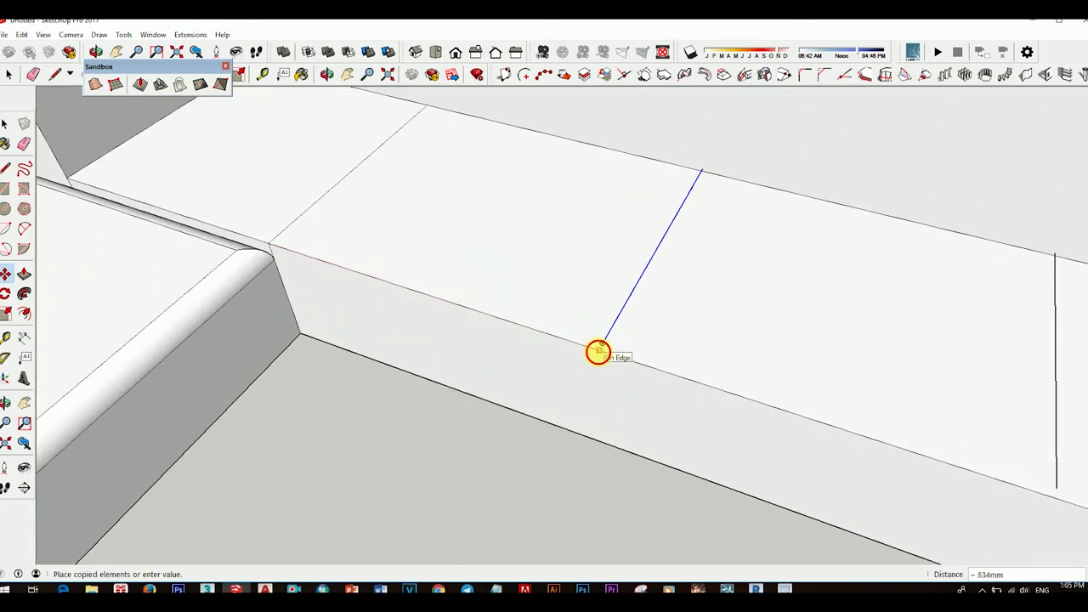
left_click(598, 351)
key("space")
scroll(729, 376, "down", 3)
scroll(652, 323, "down", 2)
scroll(583, 306, "down", 2)
mouse_move(584, 306)
middle_mouse_down()
mouse_move(685, 453)
mouse_move(666, 455)
middle_mouse_up()
Draw a line to the main seat's front edge, splitting off a seat-top section beside the chaise.
key("l")
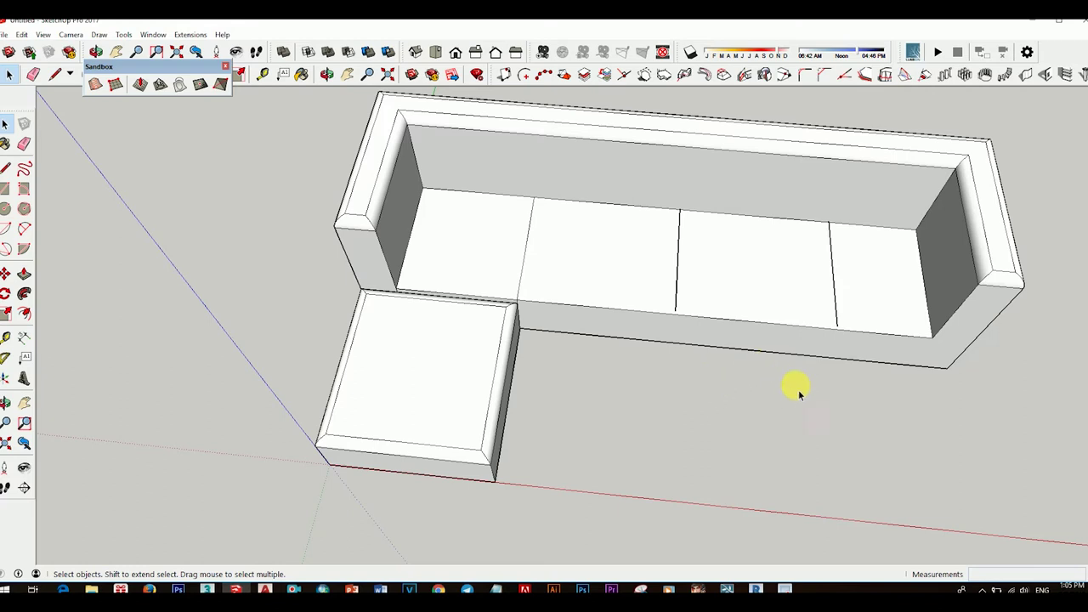
key("l")
scroll(719, 328, "up", 5)
left_click(662, 310)
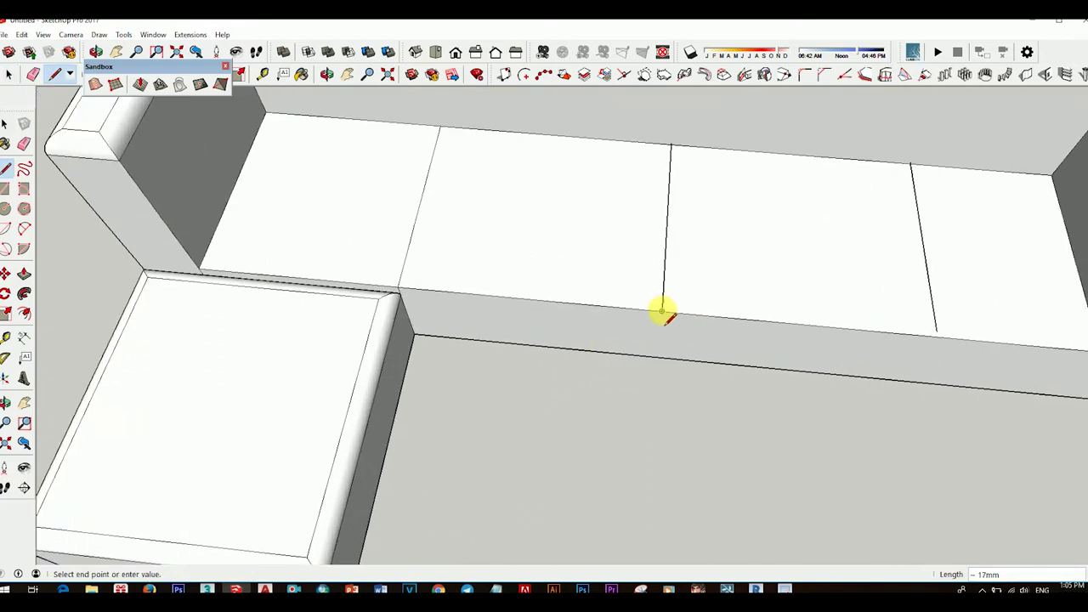
left_click(935, 335)
key("space")
scroll(886, 322, "down", 3)
middle_click_drag(885, 321, 865, 284)
scroll(930, 343, "up", 4)
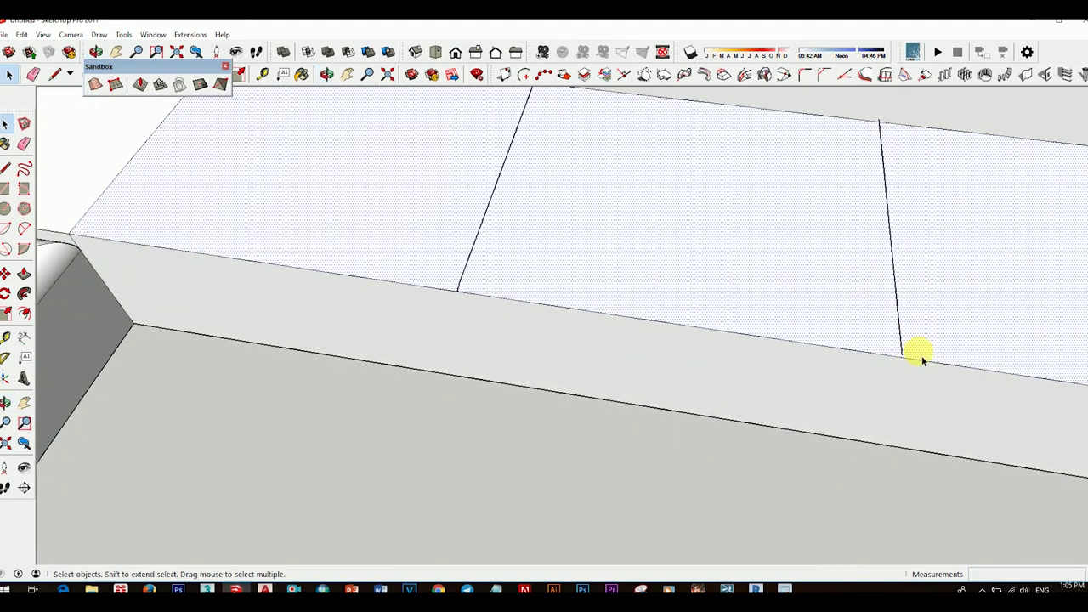
key("l")
scroll(910, 354, "up", 2)
scroll(899, 353, "up", 2)
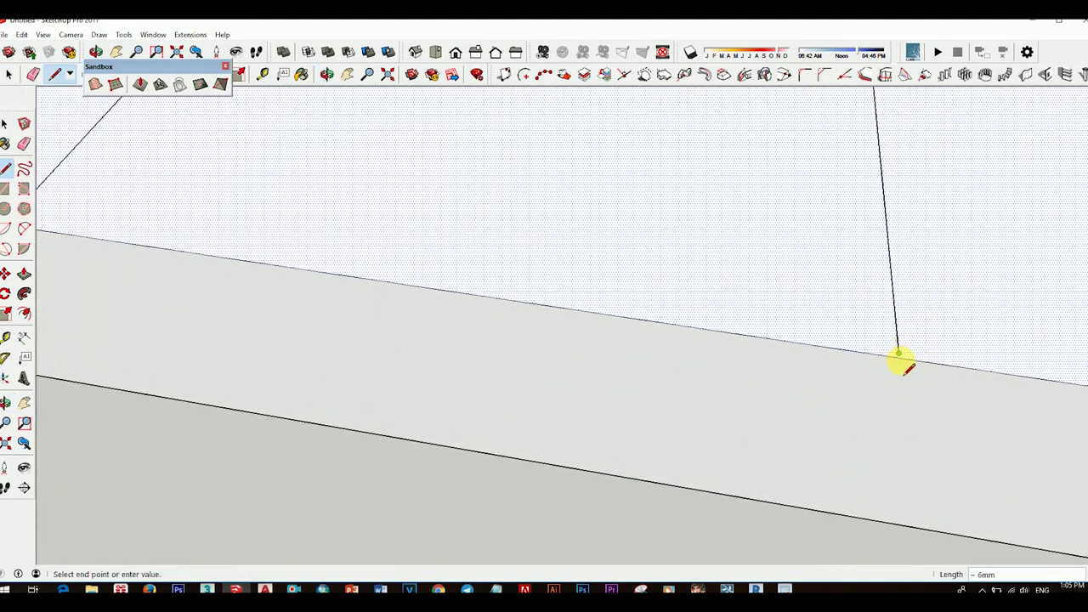
scroll(898, 357, "up", 1)
scroll(901, 360, "up", 1)
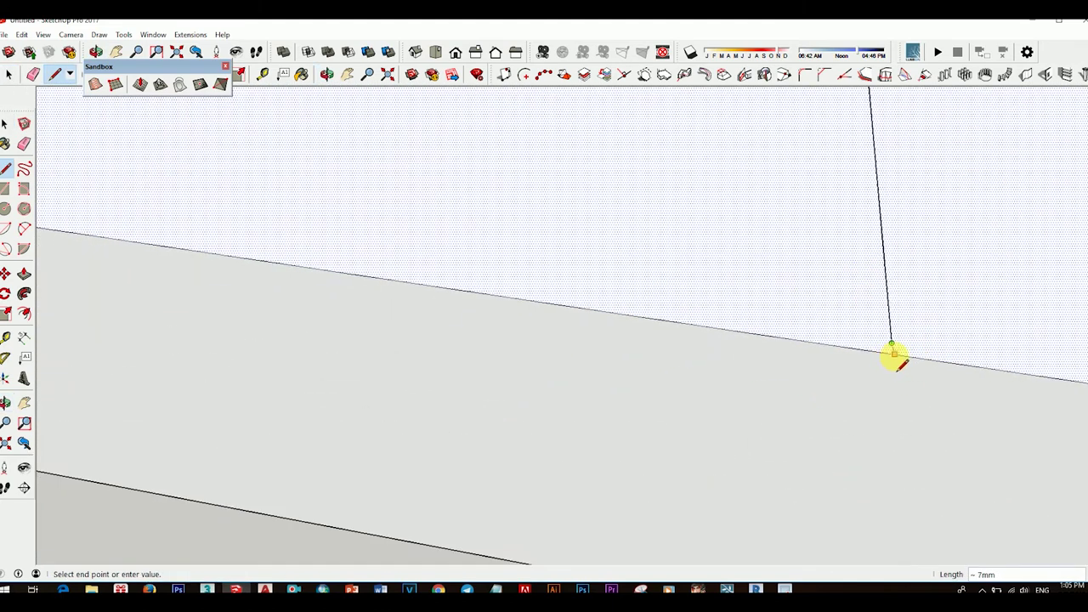
scroll(894, 358, "up", 1)
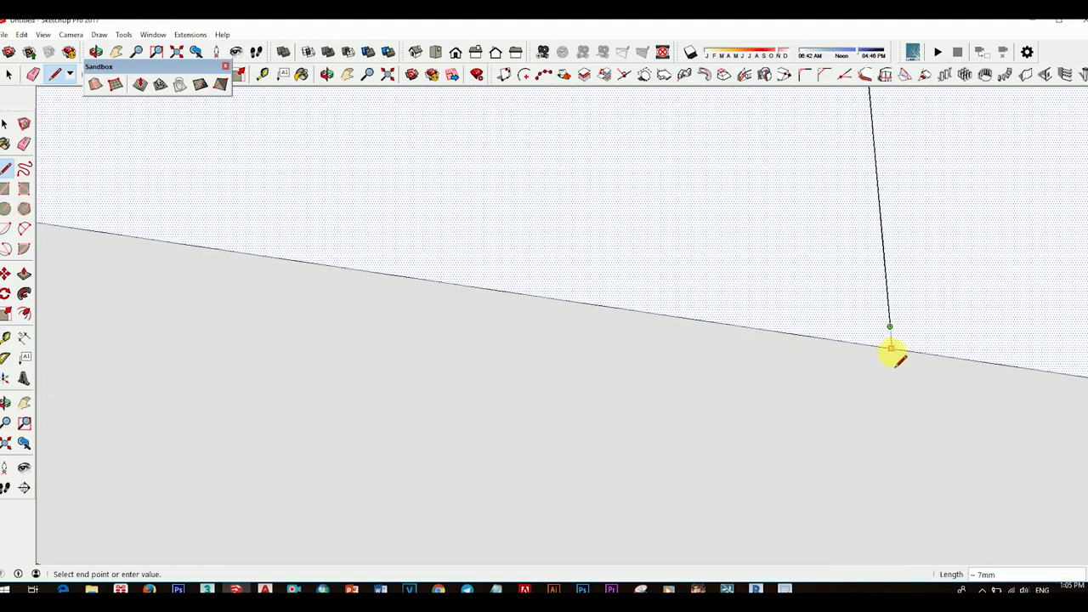
key("space")
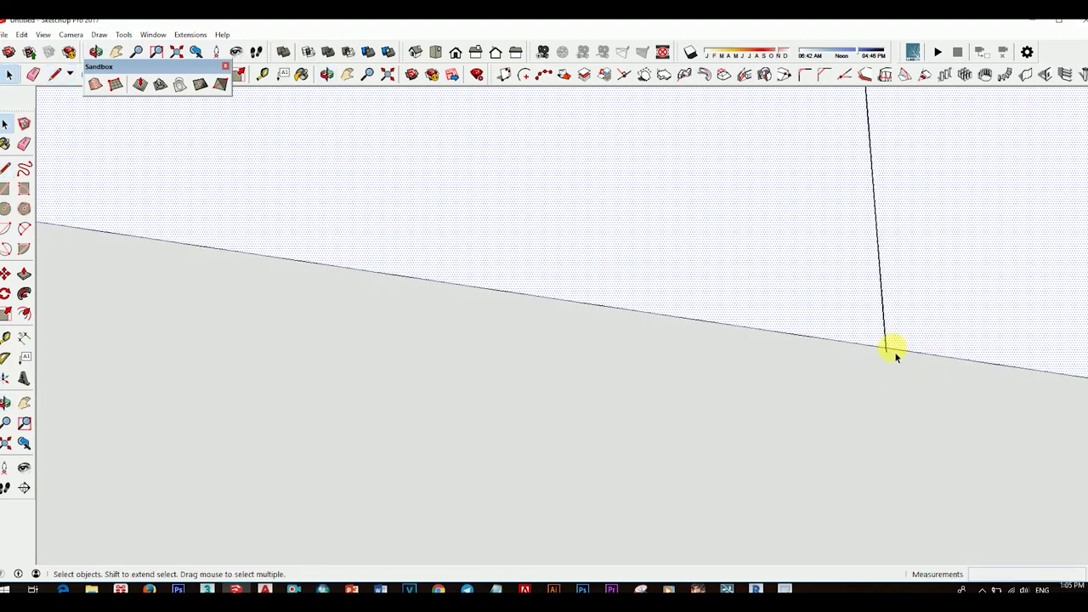
scroll(850, 289, "down", 1)
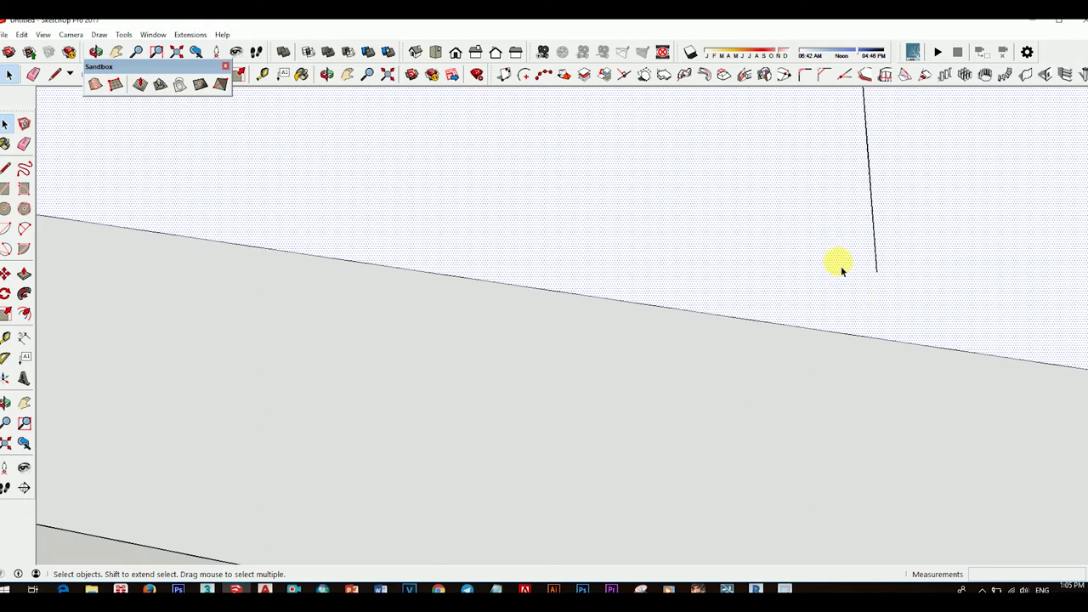
scroll(838, 272, "down", 1)
scroll(799, 272, "down", 2)
scroll(770, 265, "down", 2)
mouse_move(778, 268)
middle_mouse_down()
mouse_move(517, 226)
mouse_move(607, 139)
mouse_move(595, 175)
mouse_move(623, 191)
mouse_move(615, 225)
mouse_move(586, 231)
mouse_move(578, 177)
middle_mouse_up()
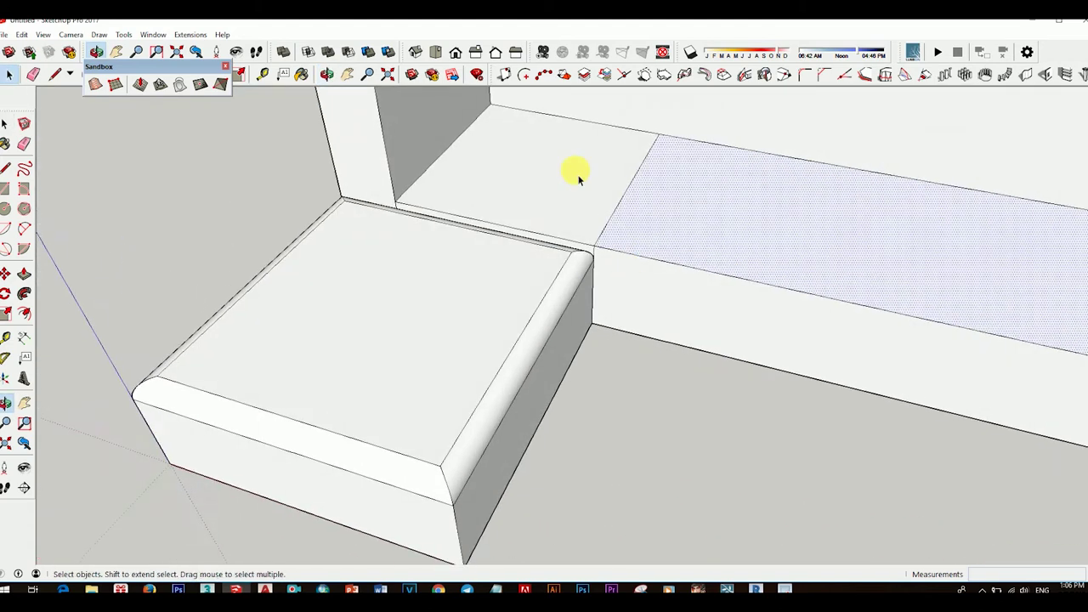
Move-copy the division line nearest the chaise to a new spot on the seat.
left_click(610, 226)
key("m")
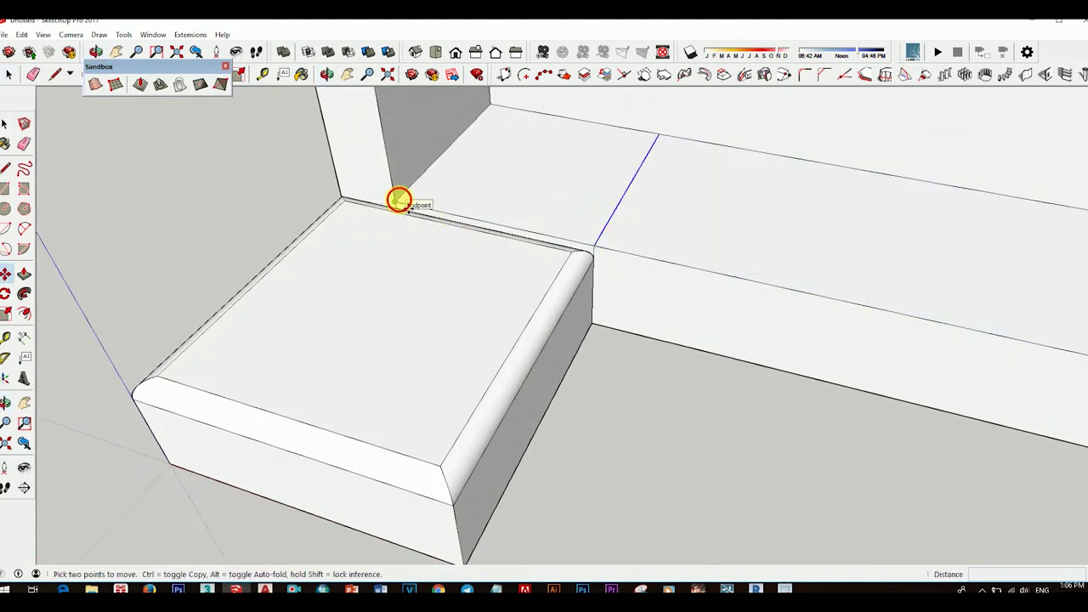
left_click(398, 200, "ctrl")
left_click(605, 253)
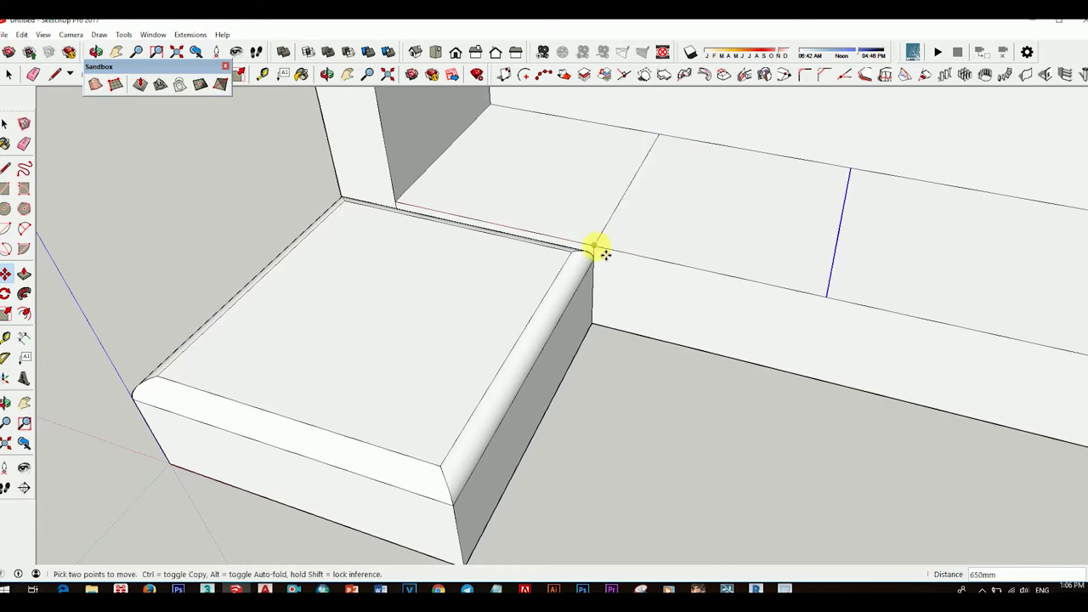
middle_click_drag(605, 253, 605, 247)
left_click(729, 297)
key("space")
scroll(727, 281, "down", 5)
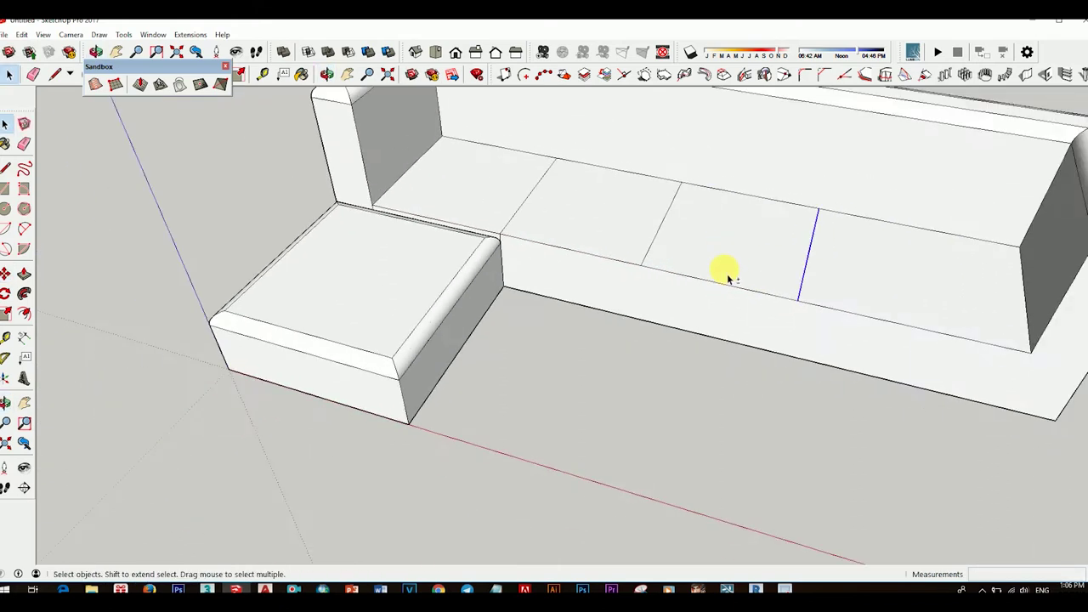
scroll(765, 284, "up", 5)
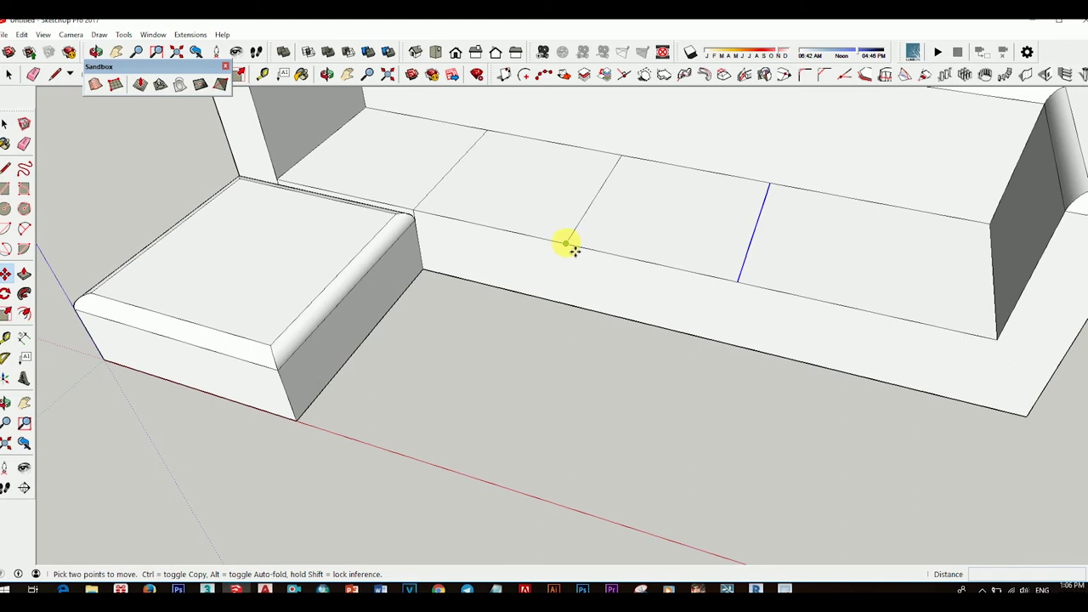
key("space")
scroll(680, 264, "down", 3)
scroll(630, 255, "down", 3)
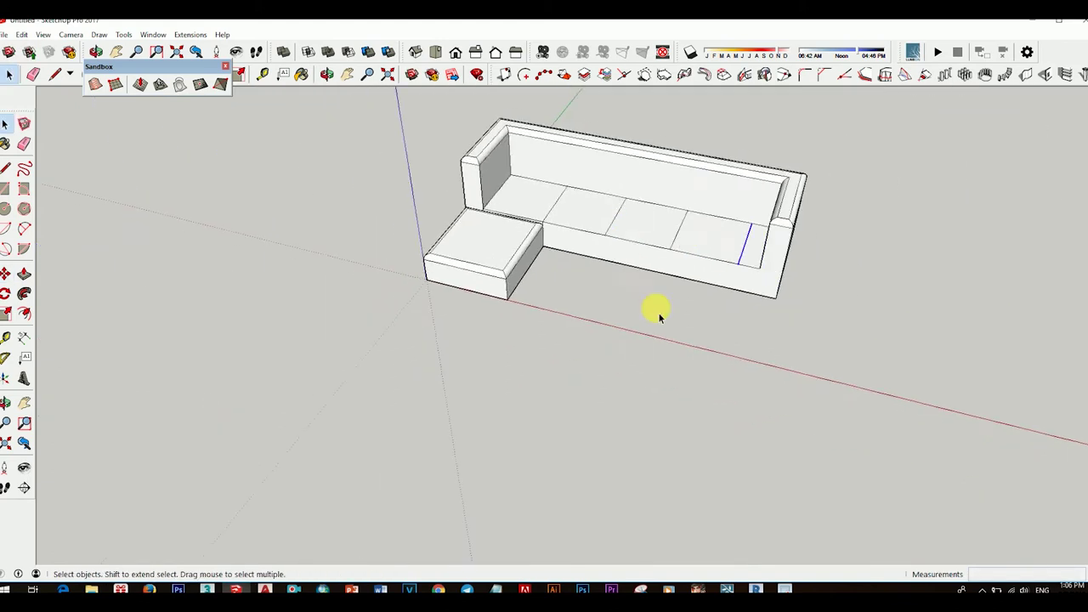
mouse_move(658, 312)
middle_mouse_down()
mouse_move(862, 274)
mouse_move(790, 448)
mouse_move(725, 455)
middle_mouse_up()
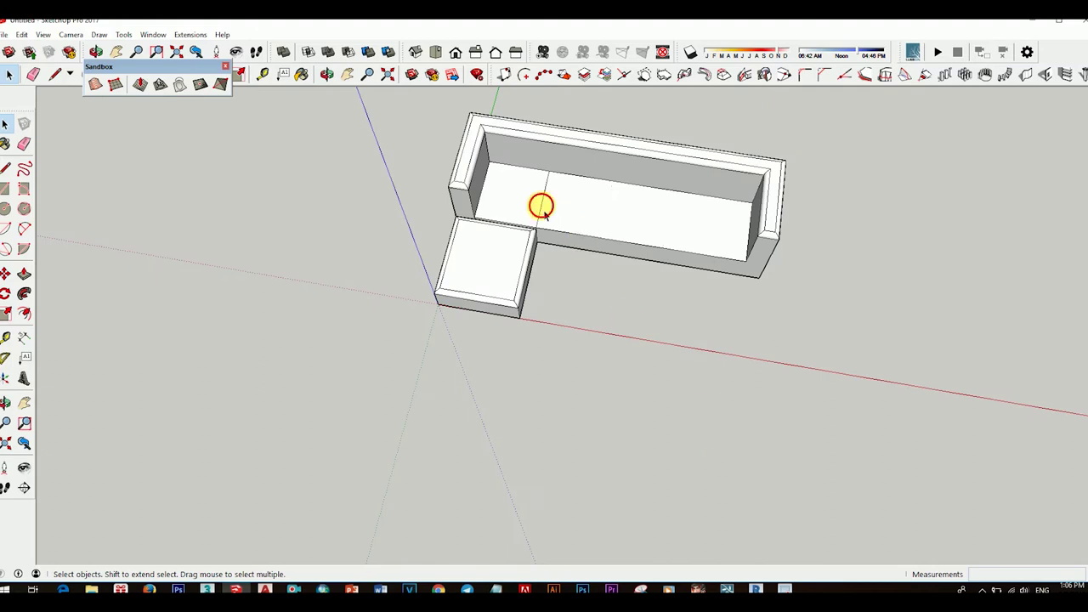
Ctrl-copy another divider from the chaise corner onto the seat, completing three dividers.
key("m")
scroll(545, 219, "up", 2)
scroll(491, 231, "up", 3)
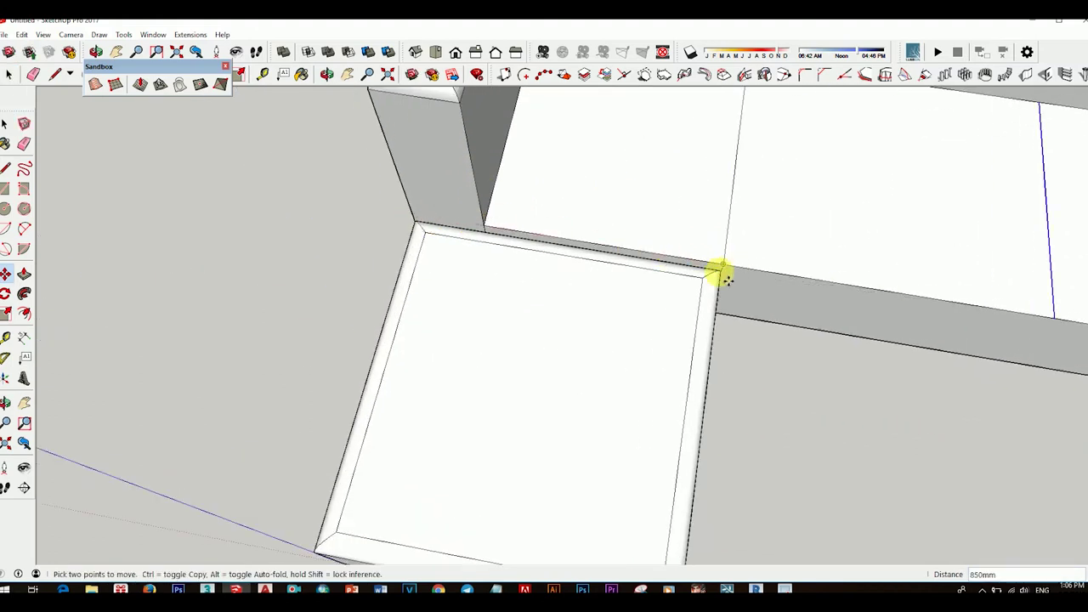
middle_click_drag(719, 275, 603, 239)
key("ctrl")
left_click(451, 219)
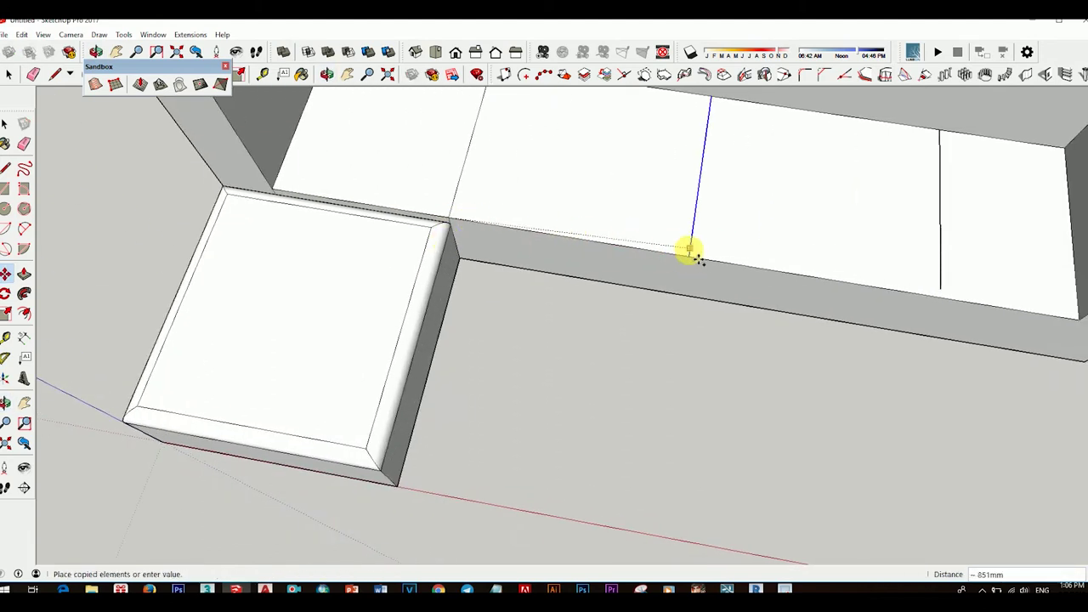
left_click(697, 266)
key("space")
scroll(651, 223, "down", 5)
middle_click_drag(652, 223, 790, 272)
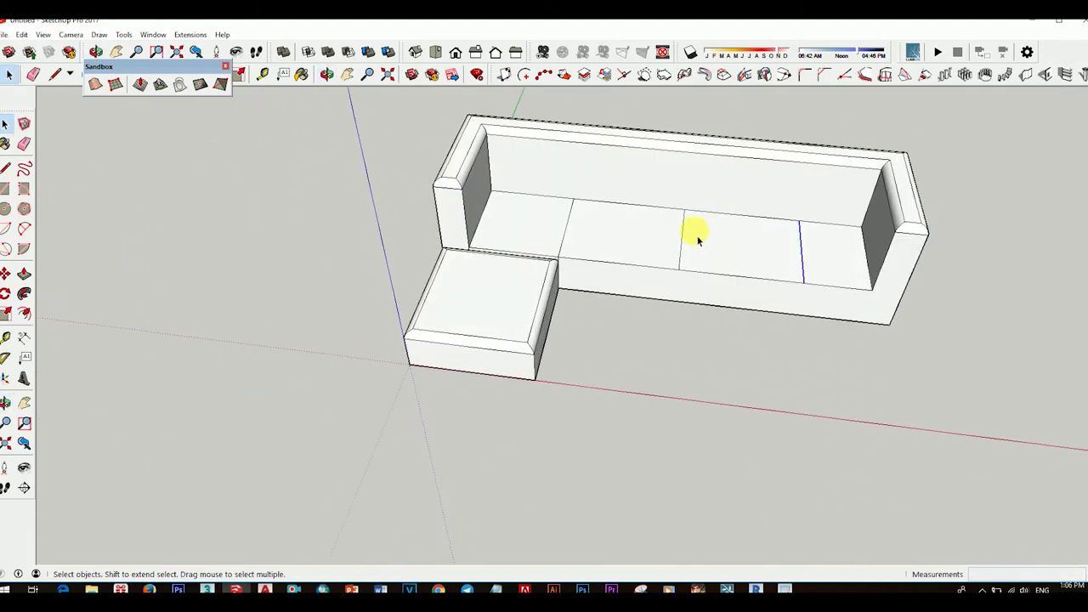
mouse_move(695, 233)
middle_mouse_down()
mouse_move(762, 277)
mouse_move(760, 332)
mouse_move(660, 267)
mouse_move(651, 328)
mouse_move(553, 192)
mouse_move(573, 246)
mouse_move(697, 318)
mouse_move(771, 397)
mouse_move(768, 371)
mouse_move(799, 417)
mouse_move(797, 477)
middle_mouse_up()
scroll(672, 330, "up", 3)
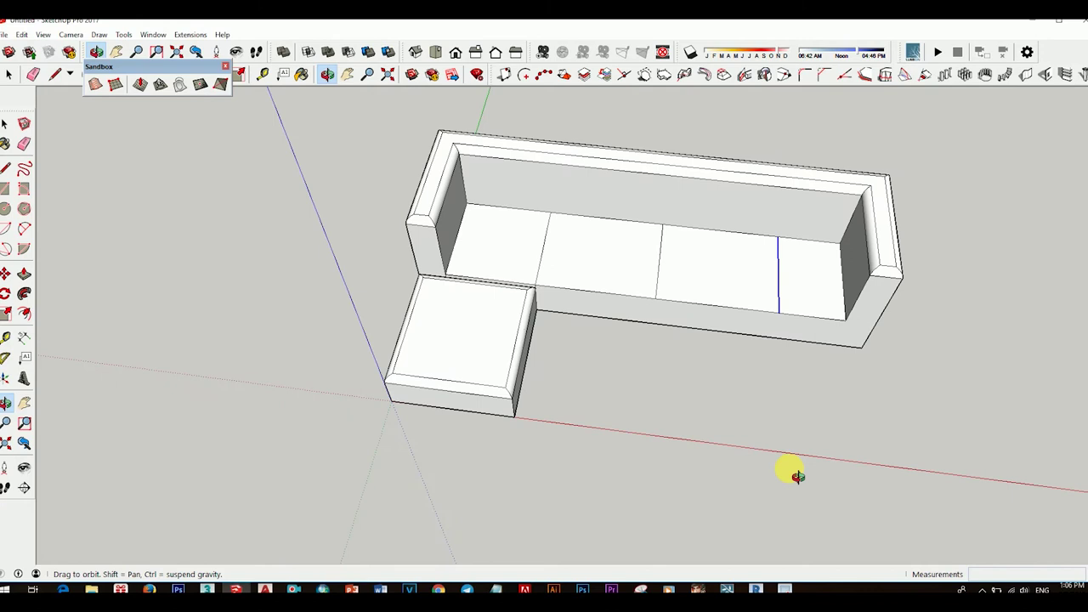
mouse_move(797, 477)
middle_mouse_down()
mouse_move(656, 365)
mouse_move(660, 315)
mouse_move(782, 250)
mouse_move(803, 284)
mouse_move(794, 382)
mouse_move(768, 413)
middle_mouse_up()
scroll(753, 287, "up", 3)
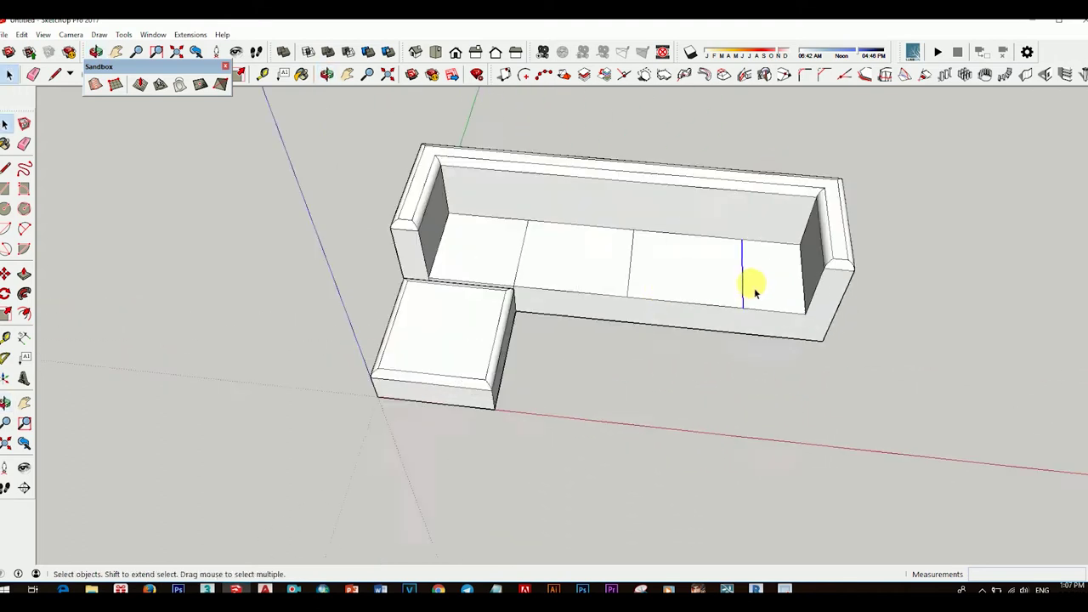
scroll(742, 304, "up", 2)
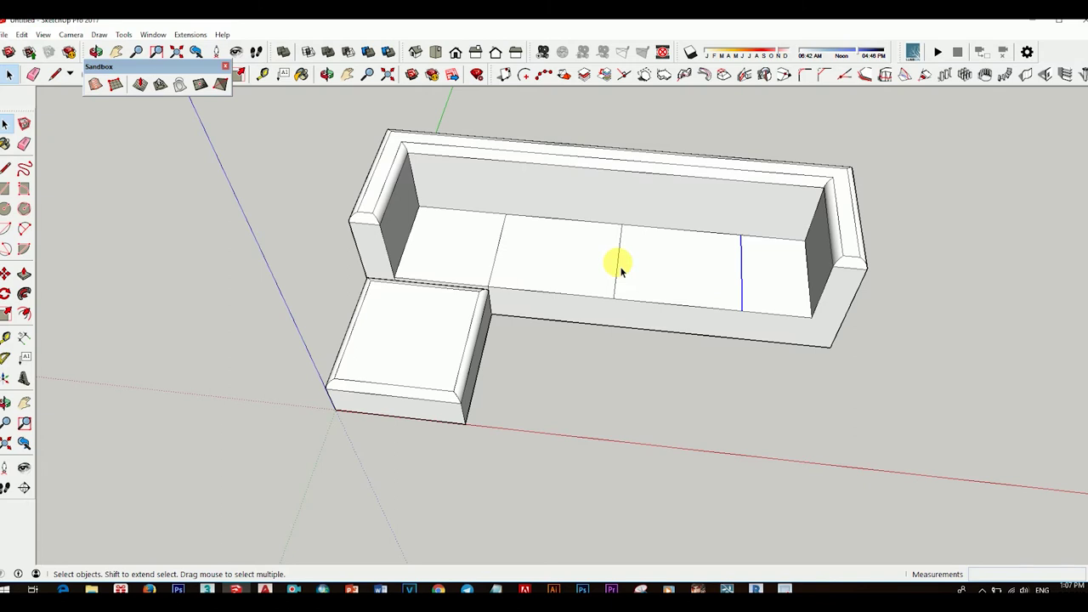
Move the selected seat divider a distance of 200.
key("m")
scroll(729, 329, "up", 2)
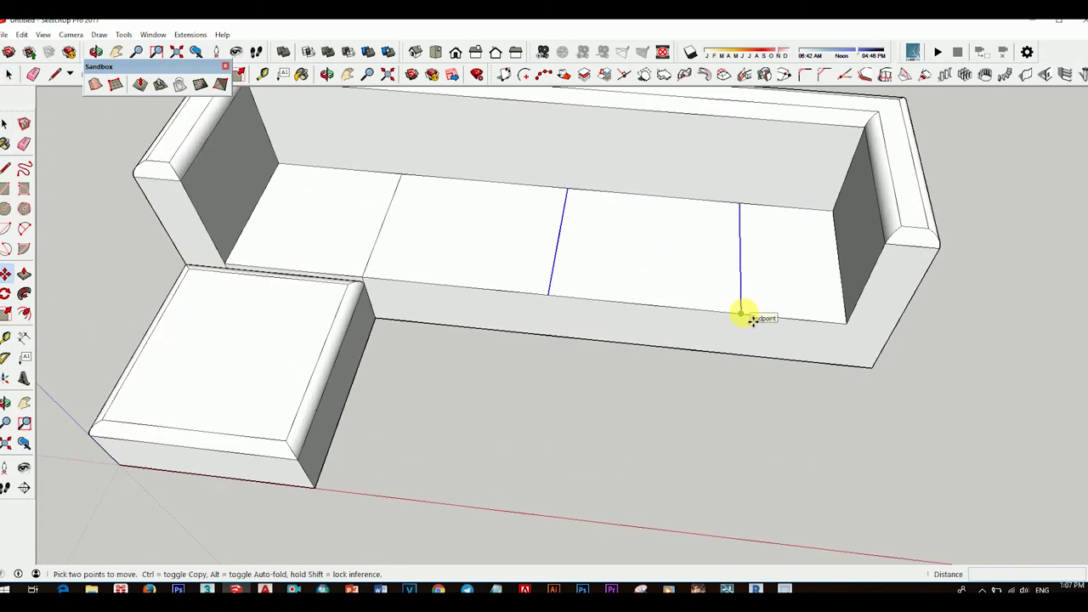
left_click(746, 314)
type("200")
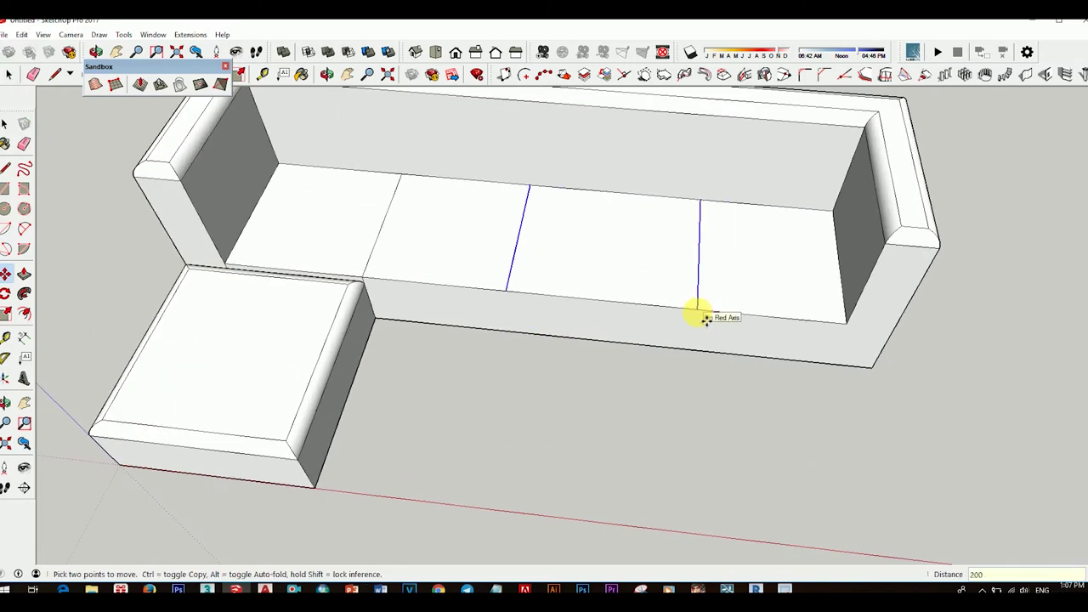
key("Return")
scroll(672, 327, "down", 3)
mouse_move(637, 333)
middle_mouse_down()
mouse_move(692, 437)
mouse_move(673, 286)
mouse_move(692, 331)
middle_mouse_up()
key("space")
Erase the stray divider edge and redraw a new divider line across the seat.
key("l")
left_click(455, 231)
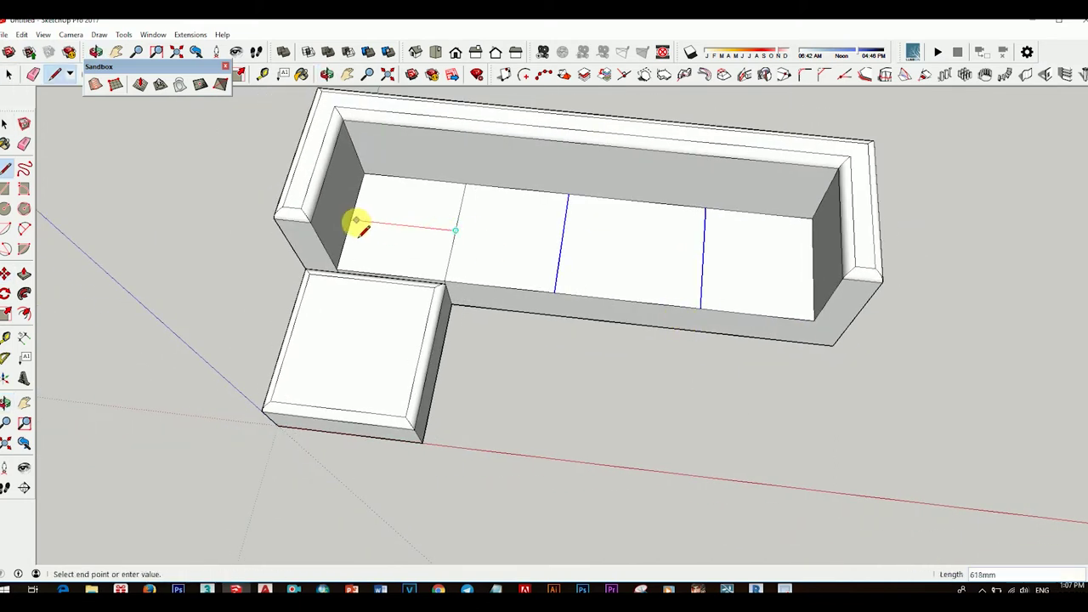
key("Escape")
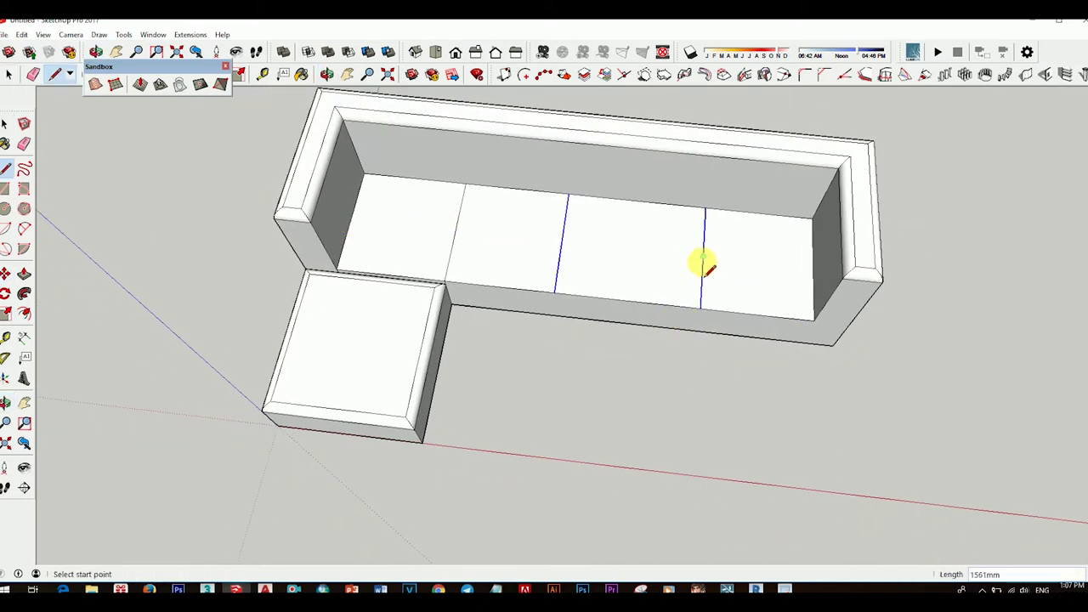
key("space")
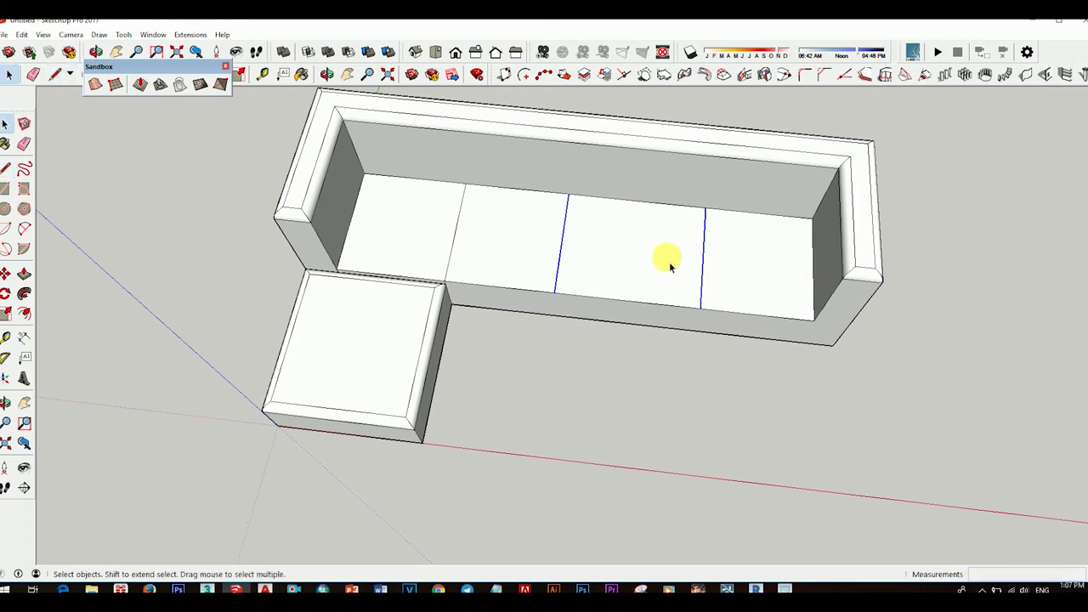
scroll(654, 260, "down", 2)
scroll(642, 260, "up", 3)
right_click(618, 255)
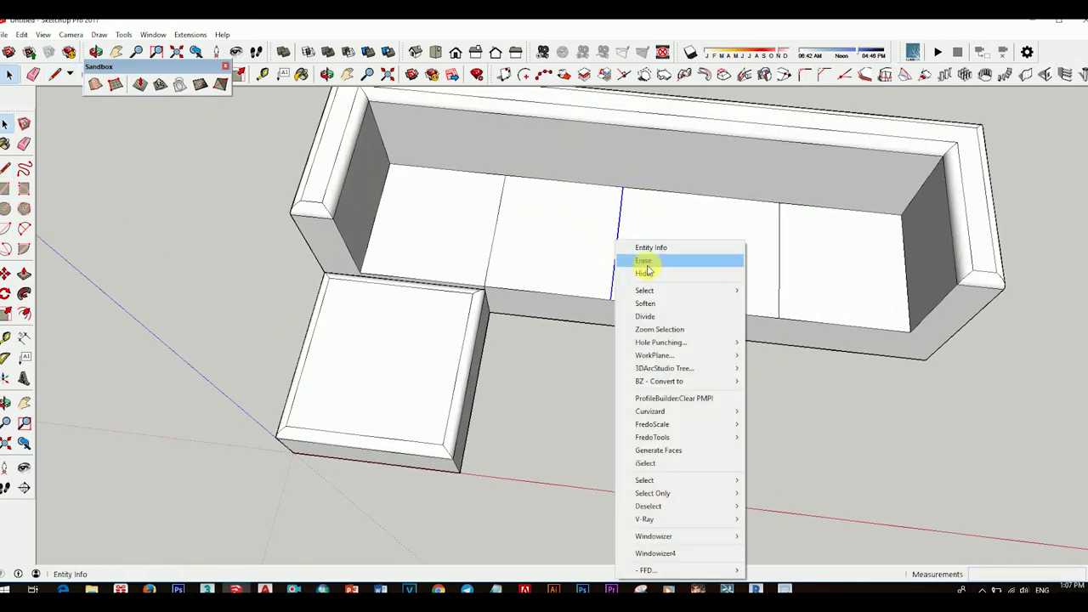
left_click(650, 258)
key("l")
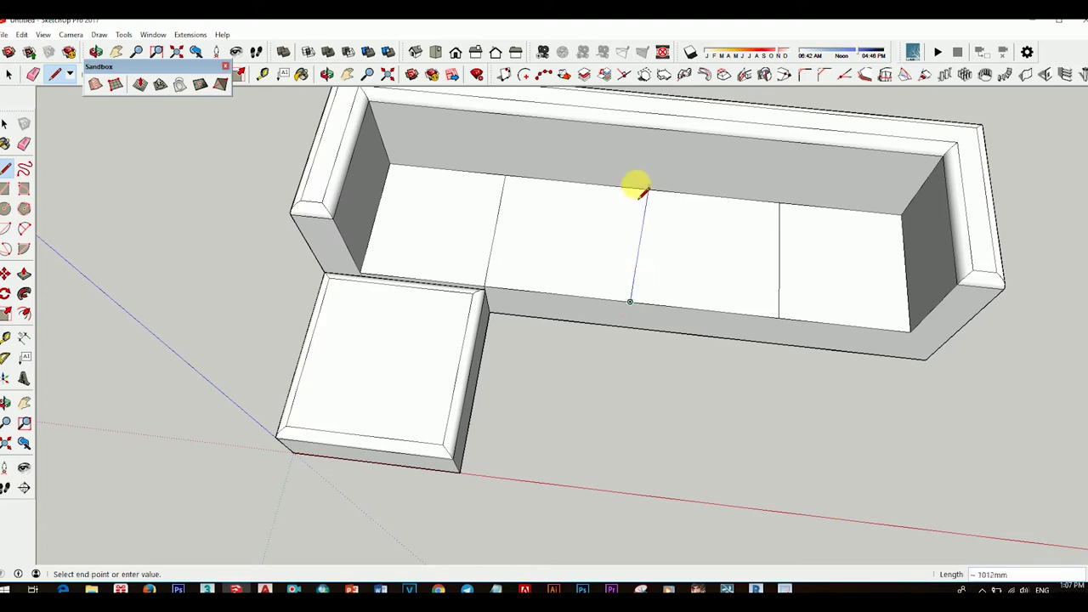
left_click(642, 195)
key("space")
scroll(714, 315, "down", 3)
mouse_move(714, 315)
middle_mouse_down()
mouse_move(724, 219)
mouse_move(724, 349)
mouse_move(617, 275)
mouse_move(658, 328)
mouse_move(627, 306)
middle_mouse_up()
Select all of the sofa's geometry and make it a group.
triple_click(619, 330)
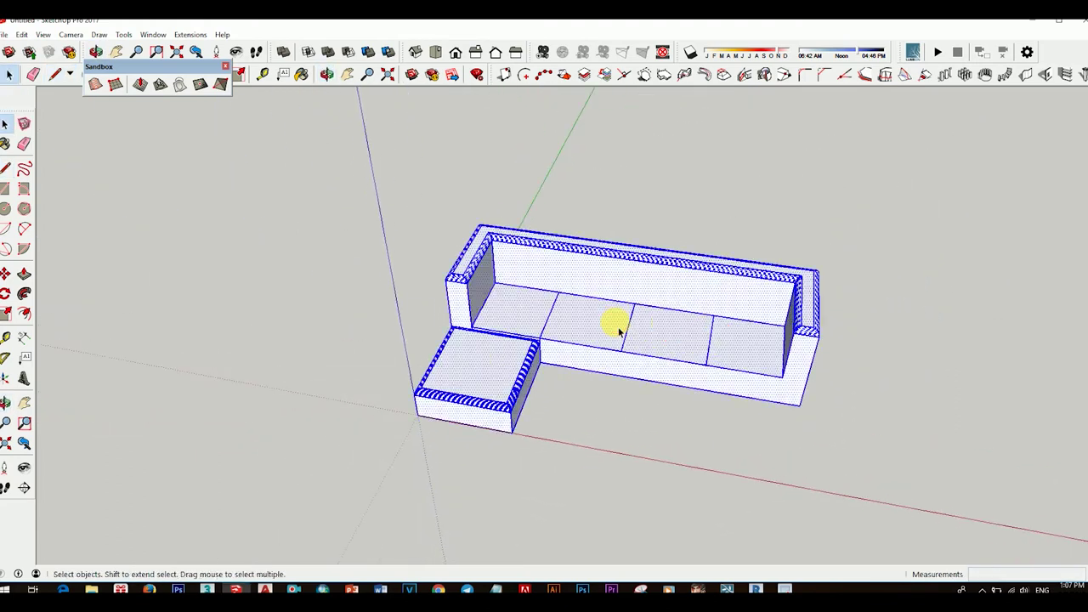
right_click(619, 332)
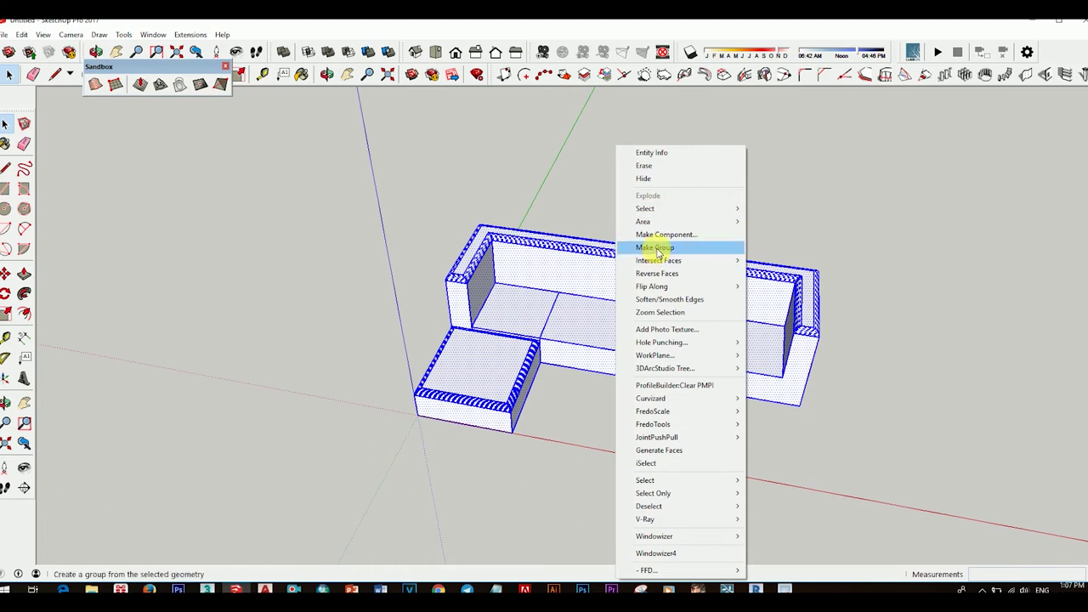
left_click(657, 248)
Push/Pull the rightmost seat section up into a thin cushion block.
mouse_move(834, 311)
middle_mouse_down()
mouse_move(808, 267)
mouse_move(705, 159)
mouse_move(734, 214)
mouse_move(751, 298)
mouse_move(680, 289)
mouse_move(700, 299)
middle_mouse_up()
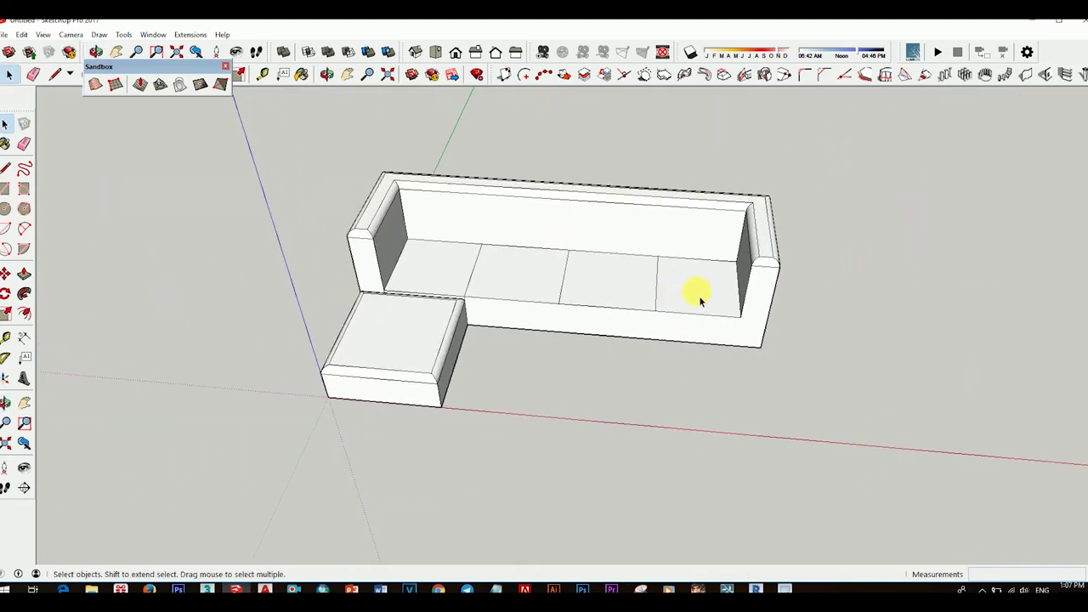
scroll(700, 299, "up", 2)
key("r")
scroll(726, 324, "down", 2)
key("space")
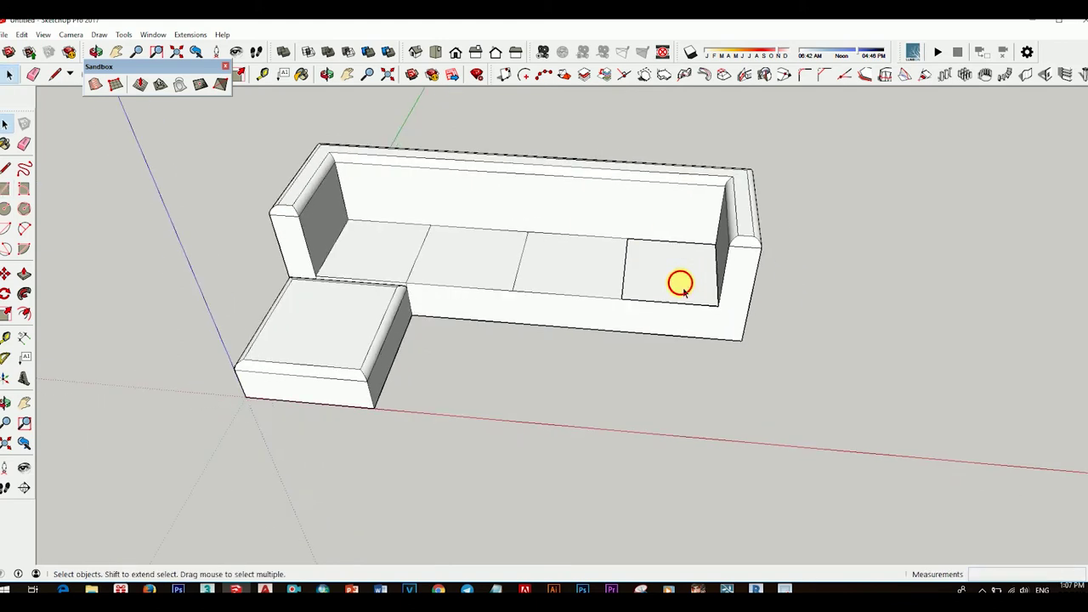
left_click(680, 282)
key("p")
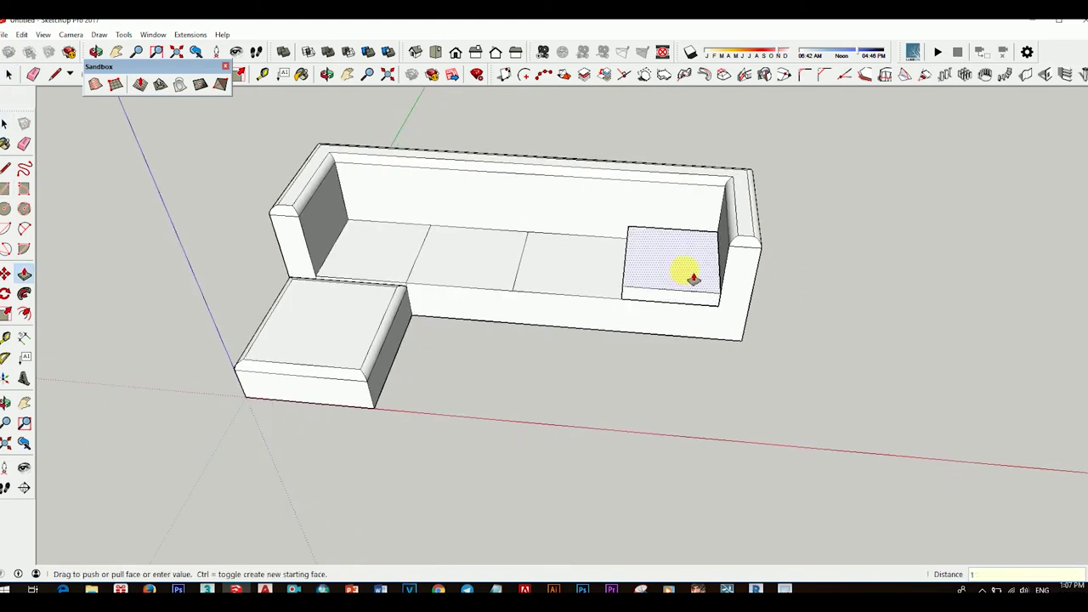
mouse_move(695, 278)
middle_mouse_down()
mouse_move(627, 175)
mouse_move(768, 323)
mouse_move(686, 279)
middle_mouse_up()
key("space")
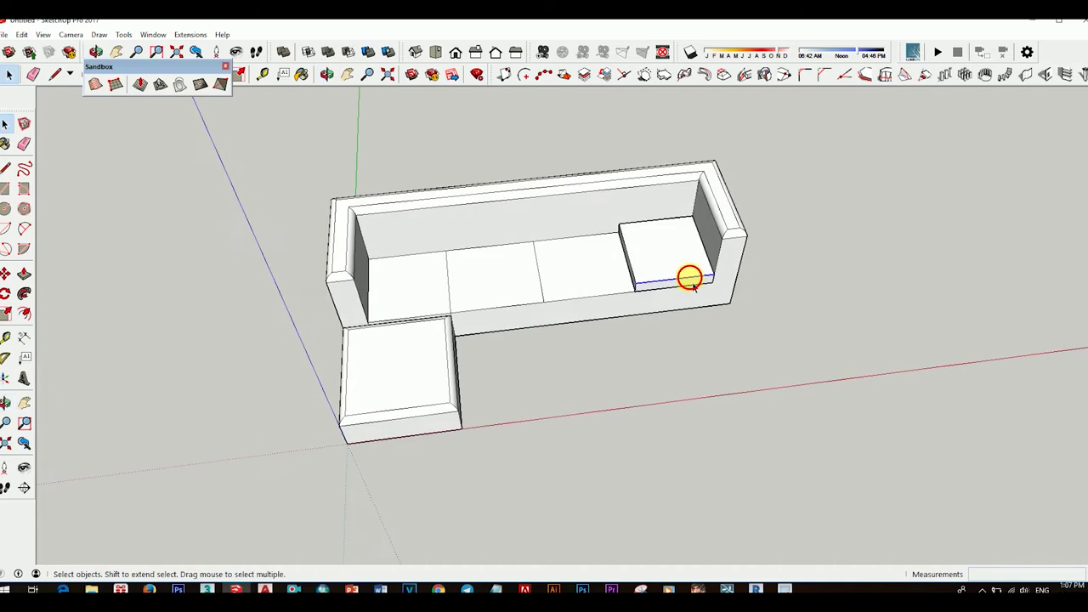
Move the raised cushion block off the sofa so it sits beside it on the right.
double_click(690, 283)
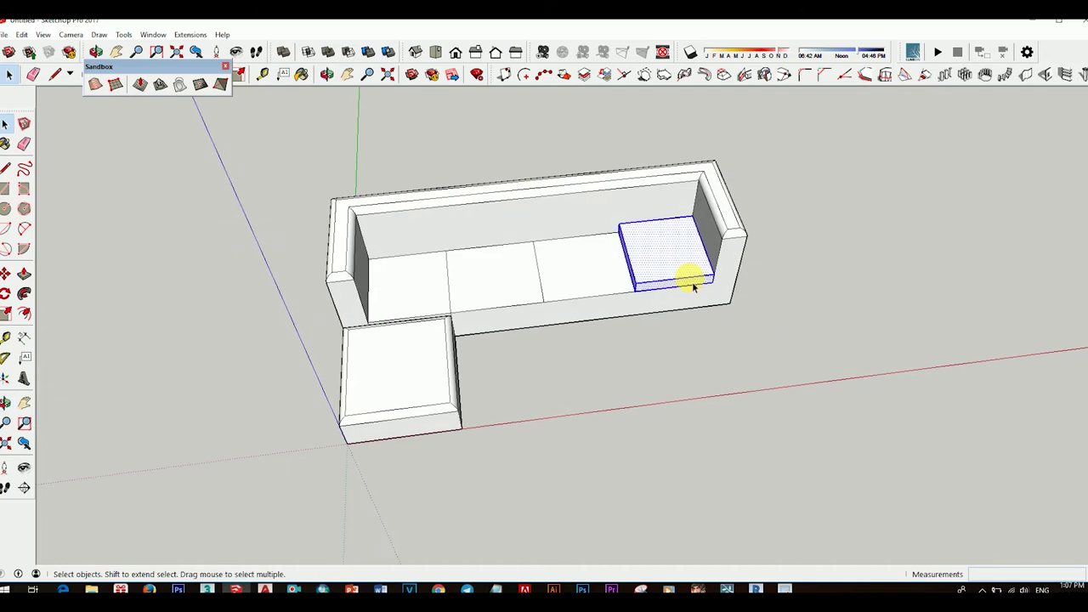
key("m")
left_click(639, 292)
mouse_move(760, 297)
middle_mouse_down()
mouse_move(638, 309)
mouse_move(668, 284)
mouse_move(643, 311)
mouse_move(688, 311)
mouse_move(682, 326)
middle_mouse_up()
left_click(670, 308)
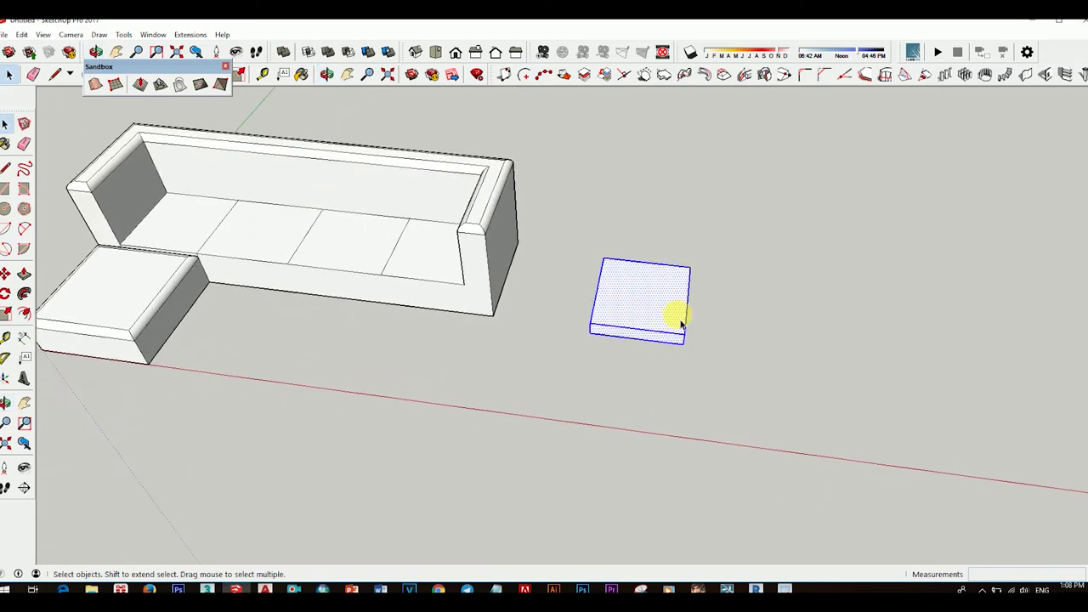
Offset the cushion's top face inward by 50.
scroll(681, 324, "up", 2)
scroll(662, 312, "up", 1)
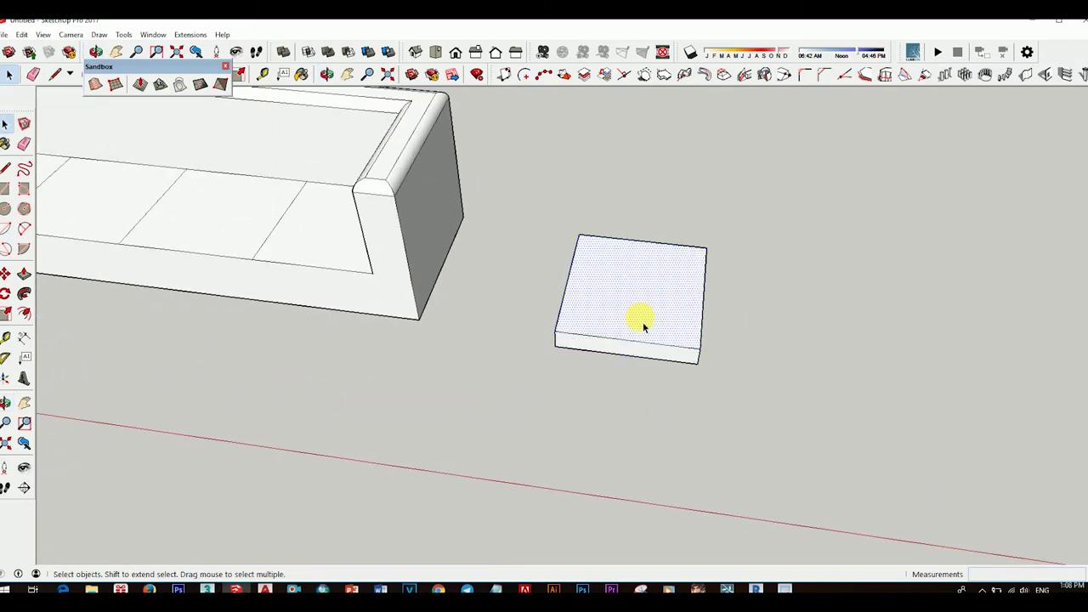
key("f")
left_click(696, 327)
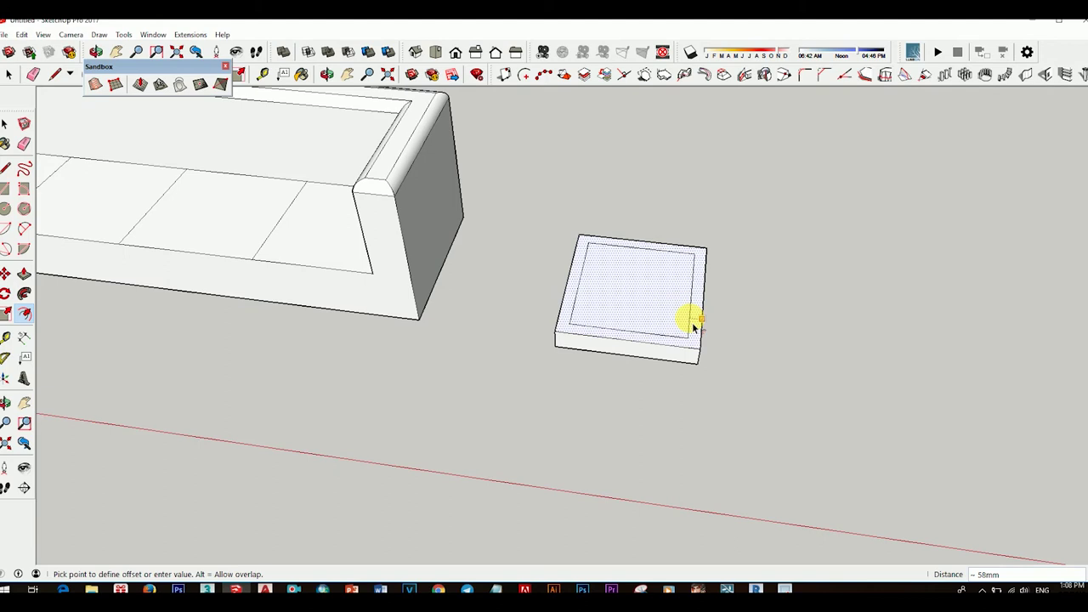
type("50")
key("Return")
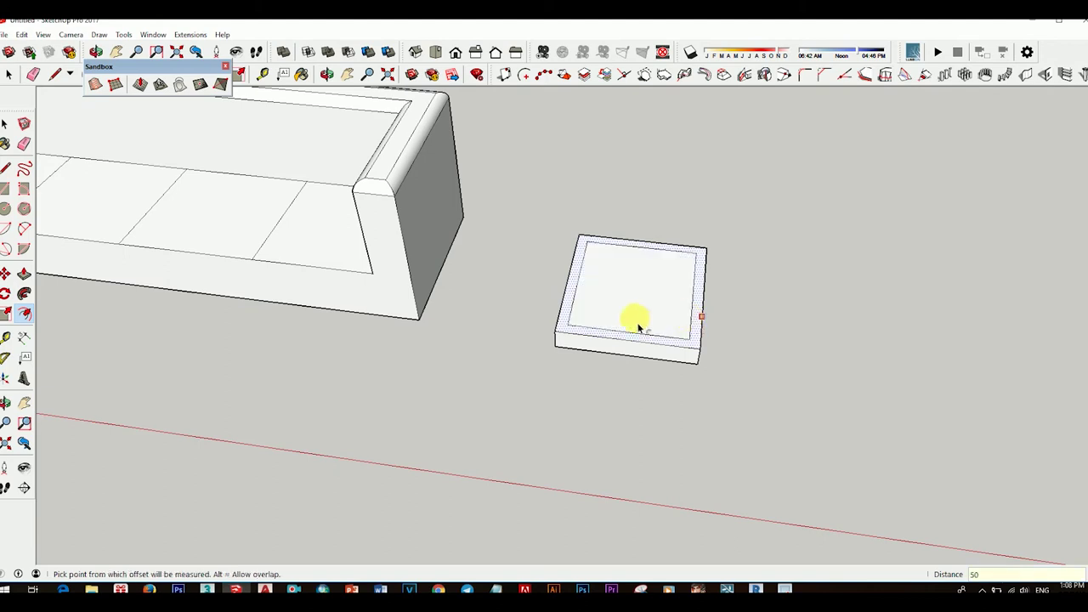
mouse_move(632, 316)
middle_mouse_down()
mouse_move(587, 226)
mouse_move(717, 315)
mouse_move(739, 397)
middle_mouse_up()
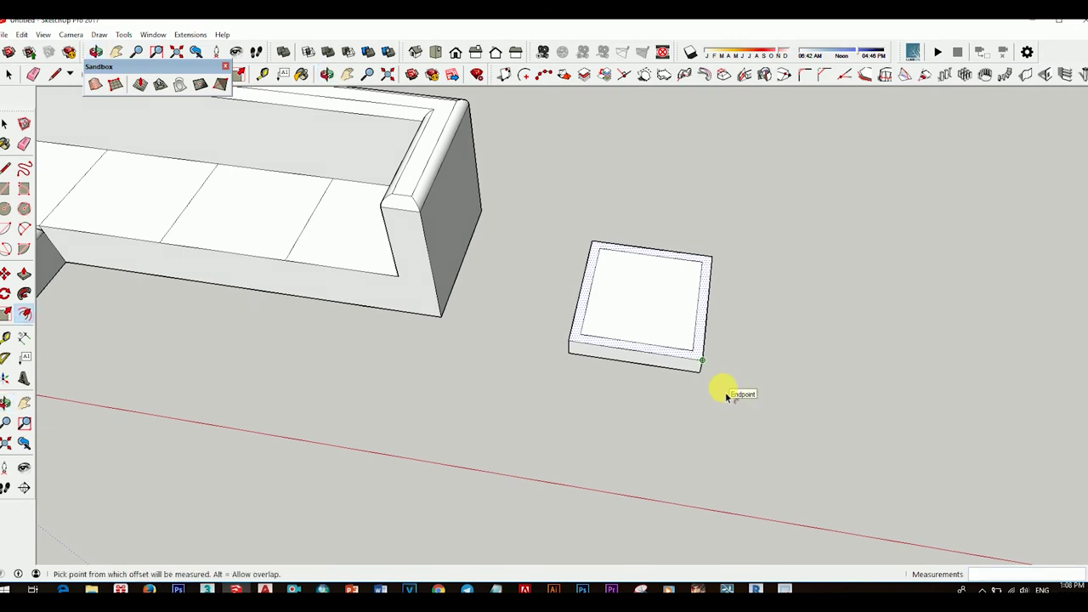
middle_click_drag(727, 395, 728, 364)
Use Follow Me to sweep the quarter-circle profile along the cushion's top edges.
key("space")
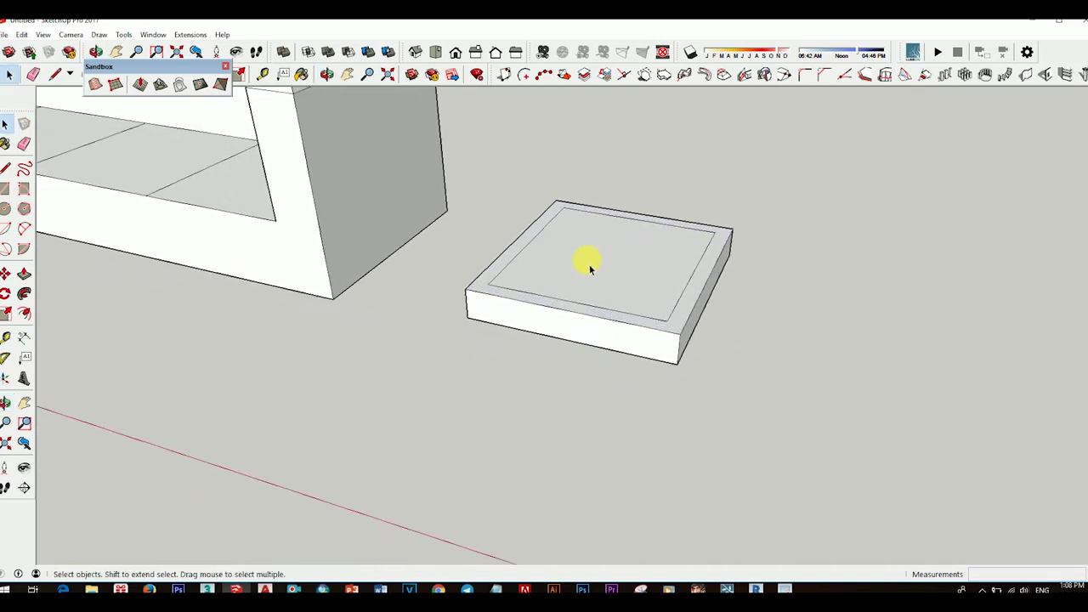
scroll(589, 264, "down", 3)
scroll(614, 282, "down", 3)
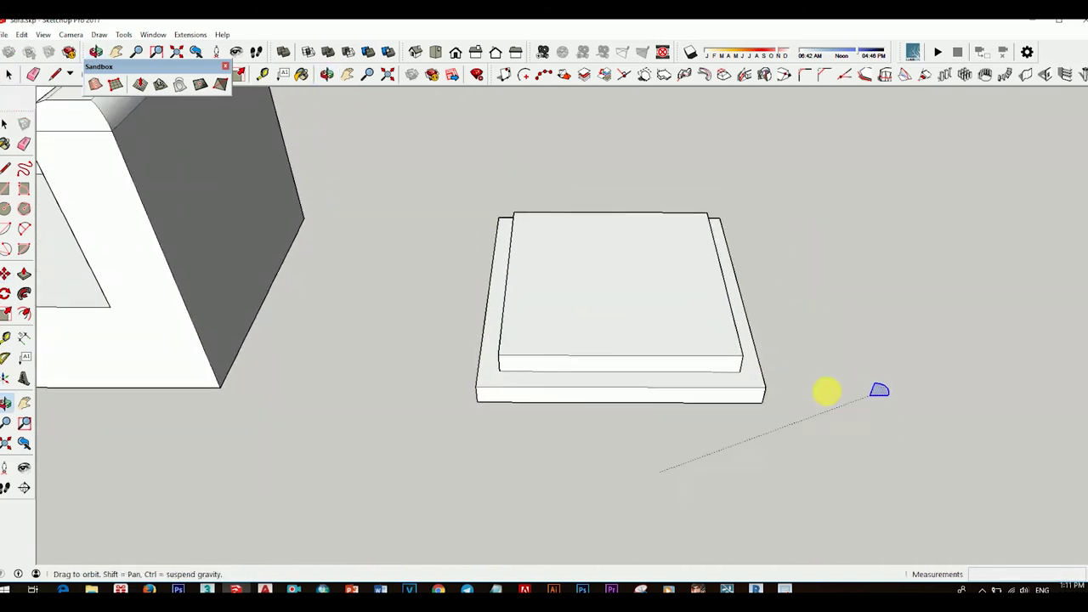
left_click_drag(879, 391, 663, 357)
key("m")
mouse_move(720, 360)
middle_mouse_down()
mouse_move(864, 267)
mouse_move(802, 287)
mouse_move(865, 260)
mouse_move(808, 231)
mouse_move(795, 182)
mouse_move(809, 439)
mouse_move(685, 353)
middle_mouse_up()
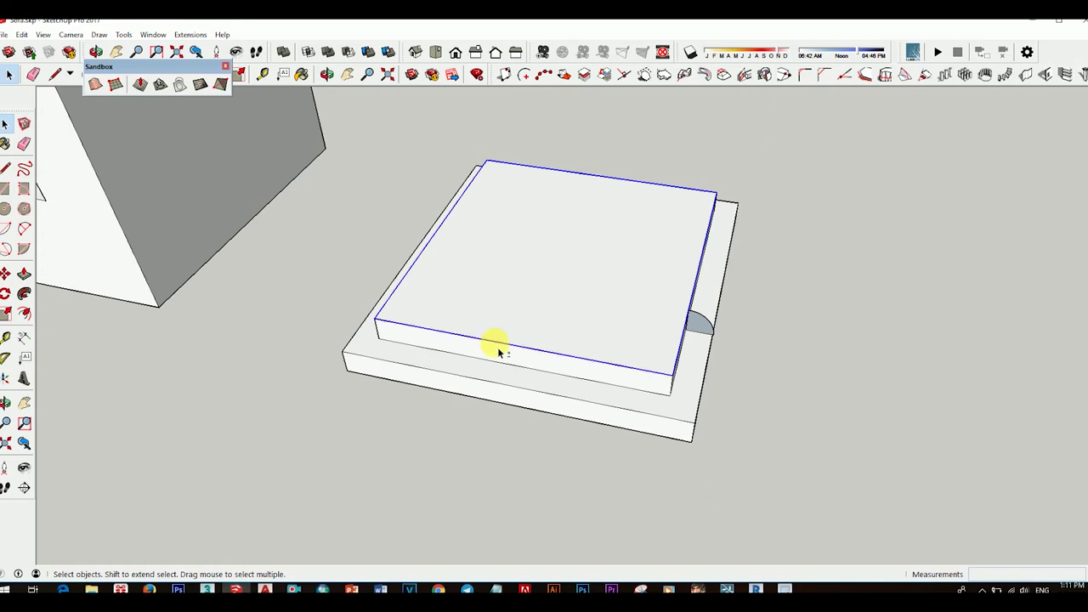
left_click(24, 293)
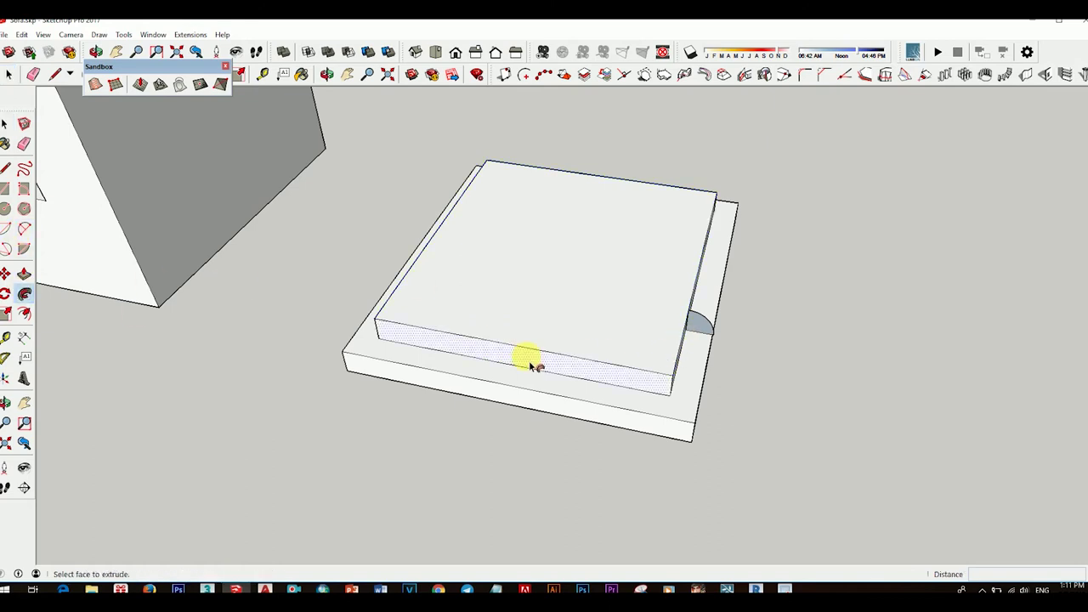
left_click(700, 324)
scroll(664, 367, "down", 3)
scroll(590, 413, "down", 2)
mouse_move(646, 432)
middle_mouse_down()
mouse_move(660, 280)
mouse_move(487, 175)
mouse_move(773, 413)
middle_mouse_up()
scroll(630, 365, "down", 1)
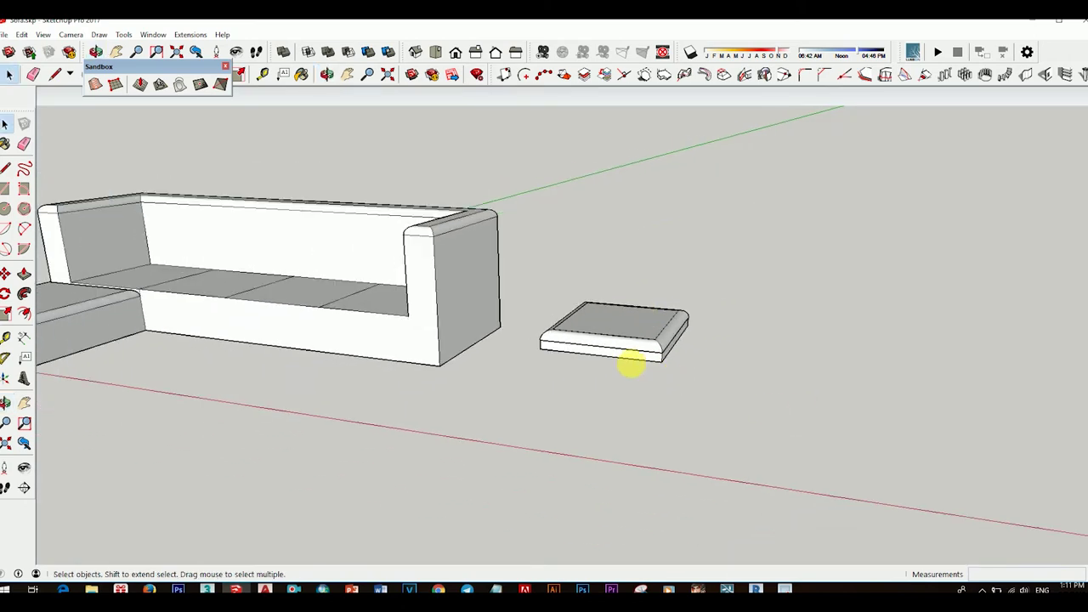
middle_click_drag(630, 364, 583, 354)
scroll(583, 354, "down", 2)
Turn the rounded square cushion into a component.
left_click(569, 339)
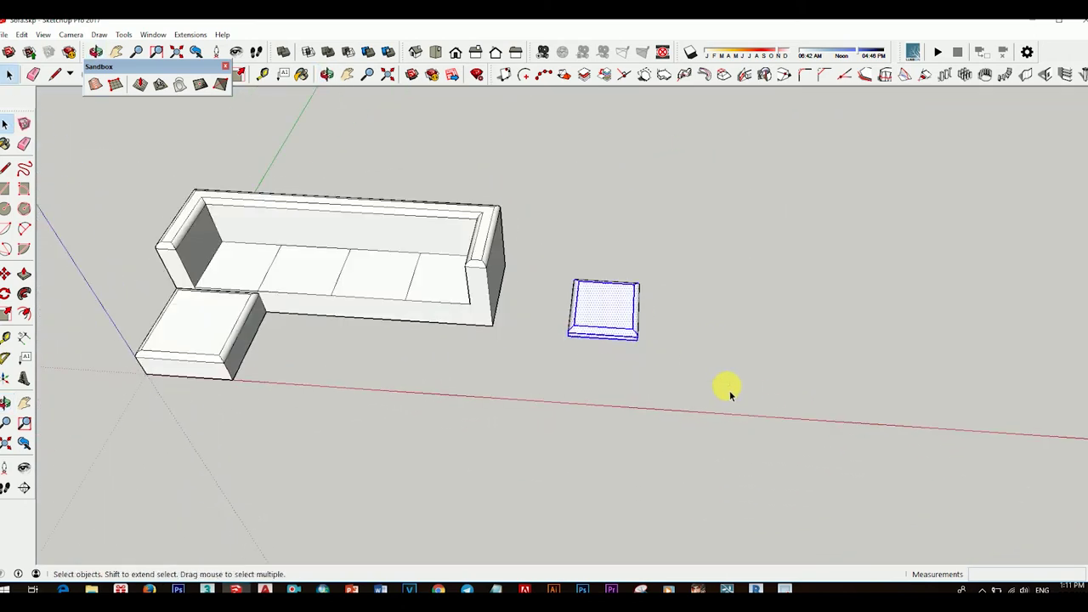
scroll(680, 349, "up", 3)
scroll(566, 311, "down", 3)
scroll(596, 319, "up", 1)
right_click(621, 324)
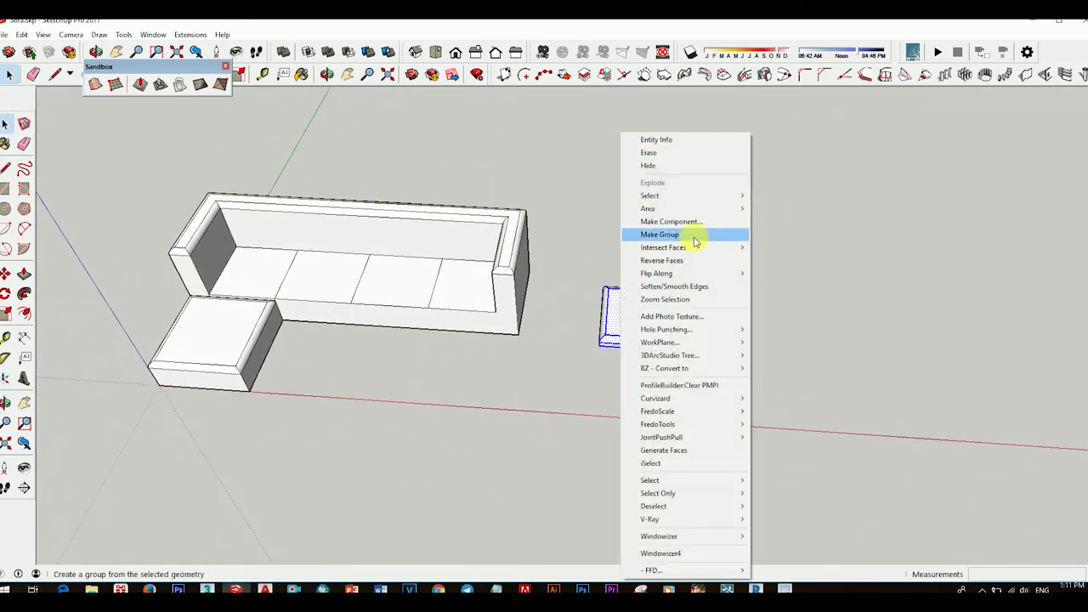
left_click(674, 222)
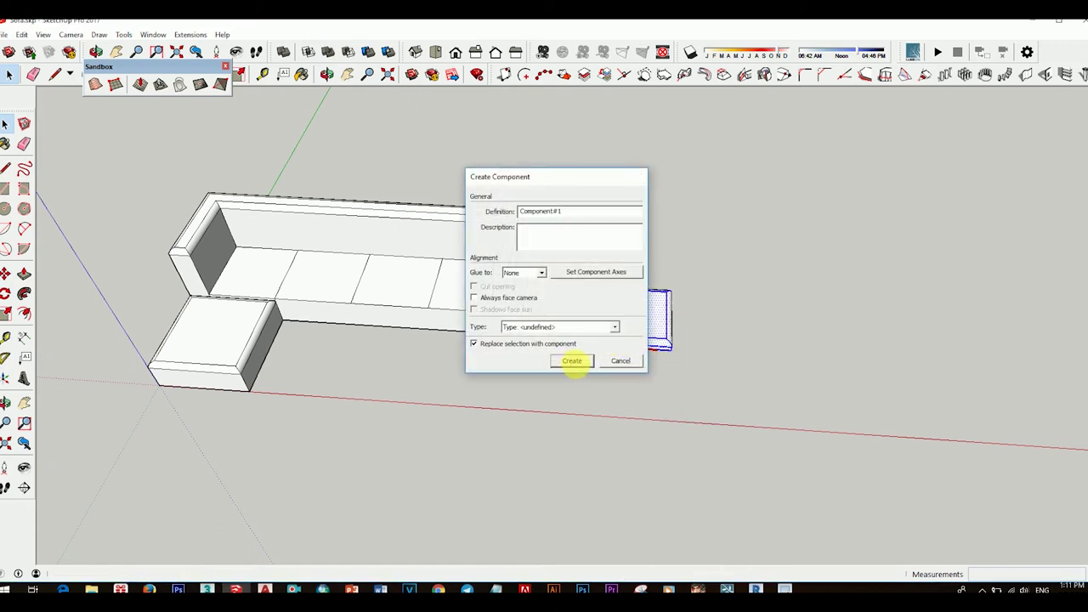
left_click(639, 360)
Move the cushion component onto the sofa seat.
key("m")
scroll(686, 360, "up", 3)
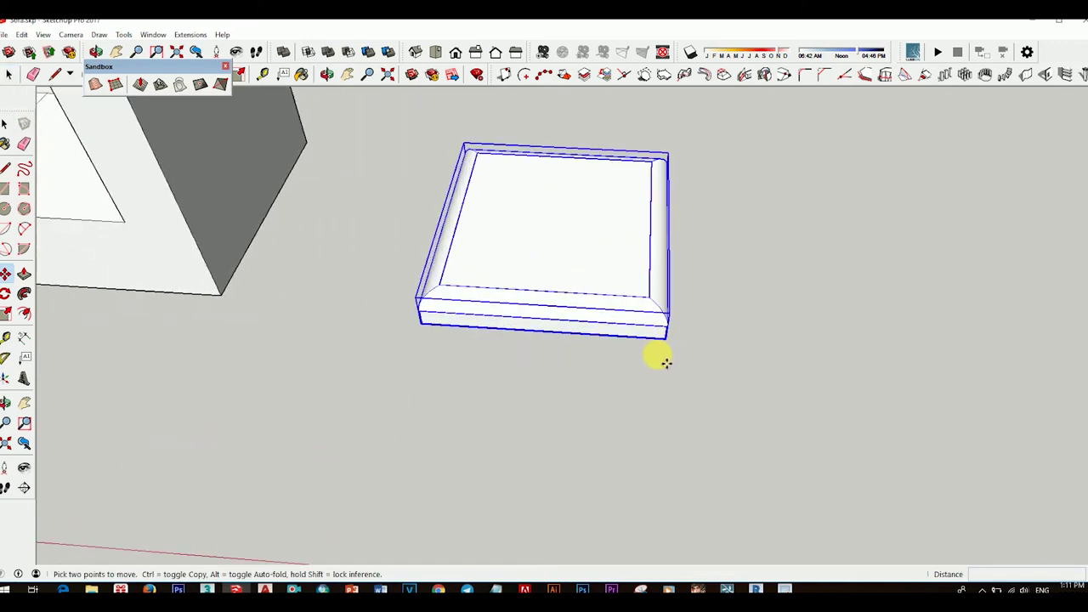
scroll(663, 353, "down", 1)
left_click(440, 324)
scroll(507, 310, "down", 3)
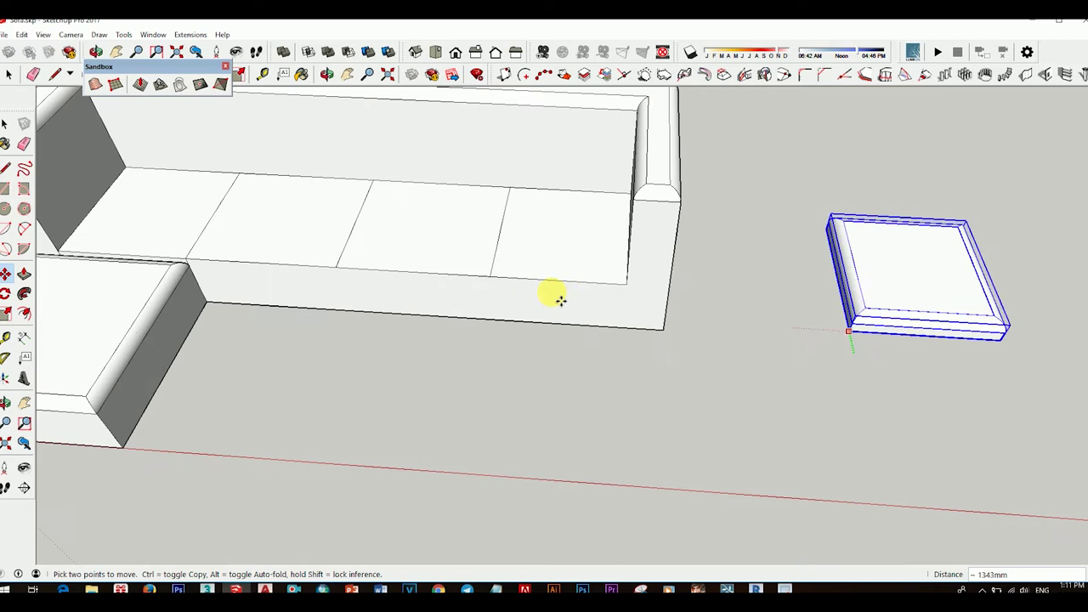
left_click(496, 278)
Ctrl-copy the cushion along the seat, ending at its left end.
key("ctrl")
left_click(495, 278)
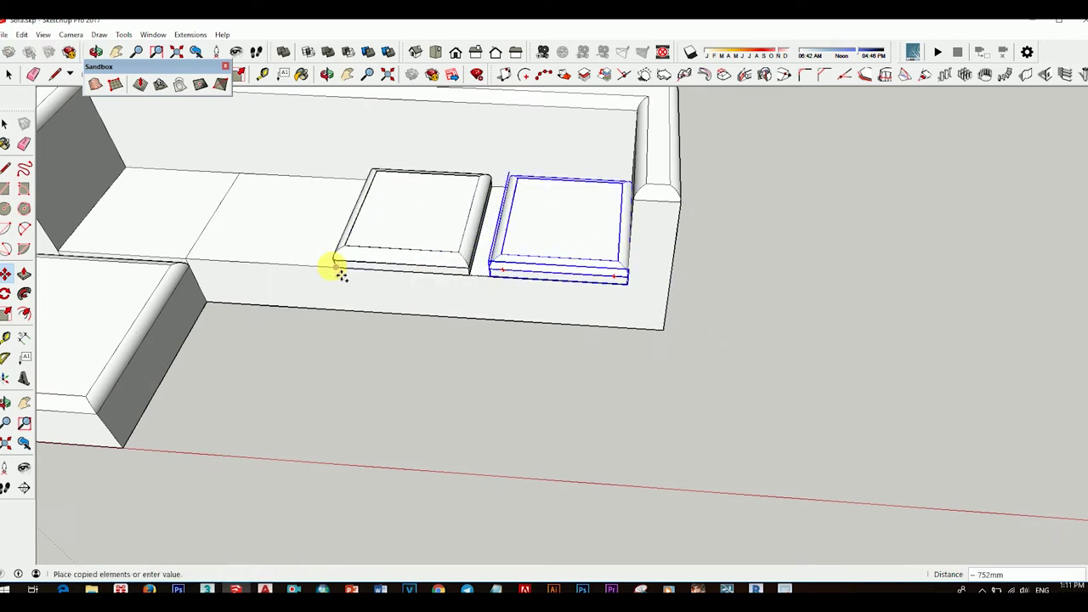
left_click(339, 268)
key("ctrl")
left_click(336, 268)
scroll(272, 262, "down", 3)
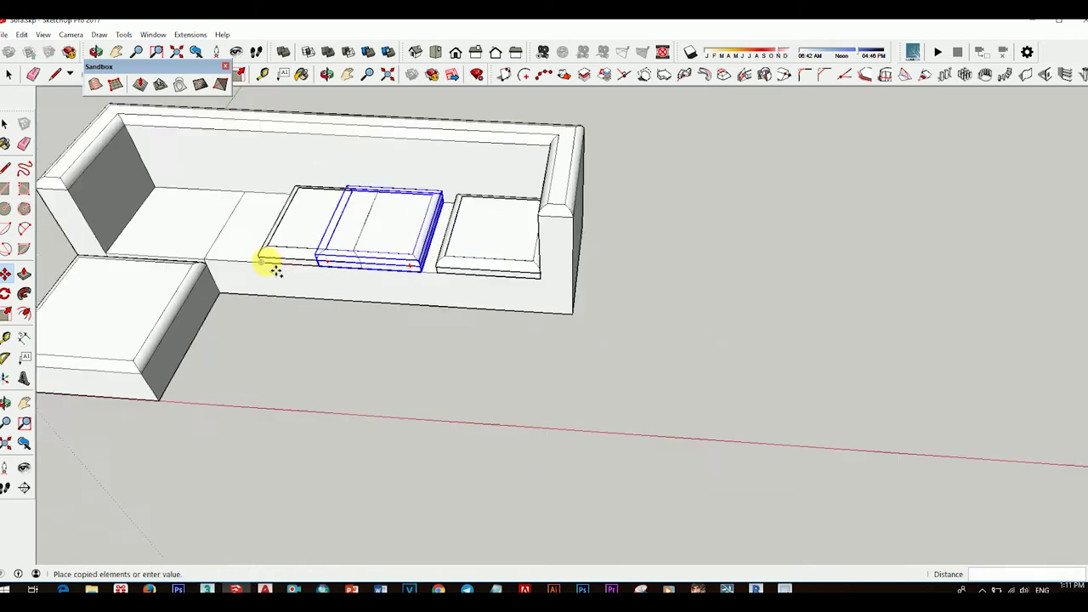
scroll(450, 276, "up", 2)
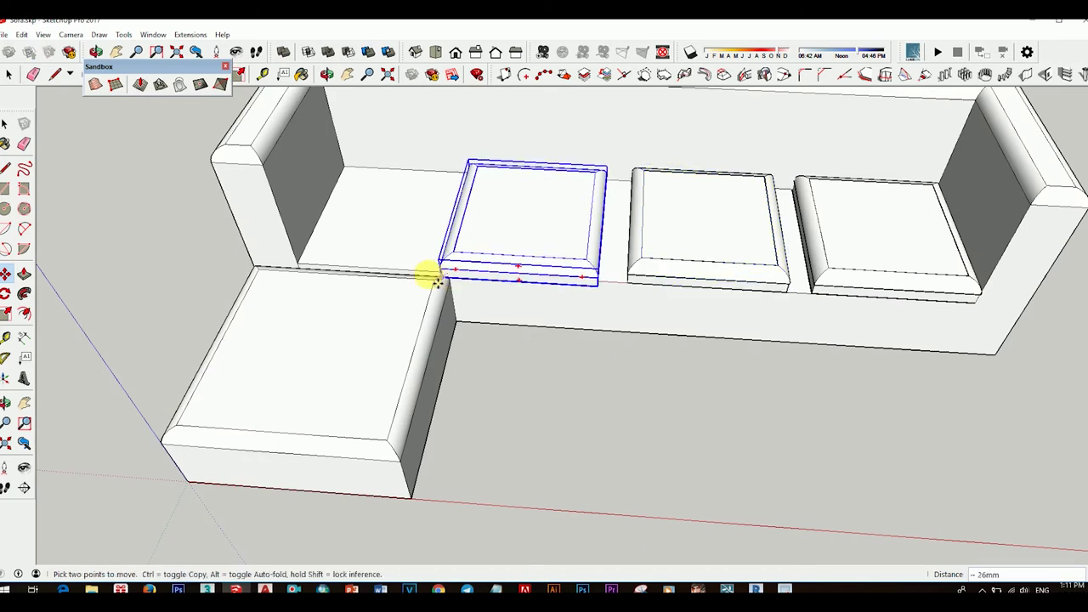
left_click(306, 268)
Copy one more cushion onto the chaise base.
scroll(510, 187, "down", 5)
scroll(394, 214, "up", 5)
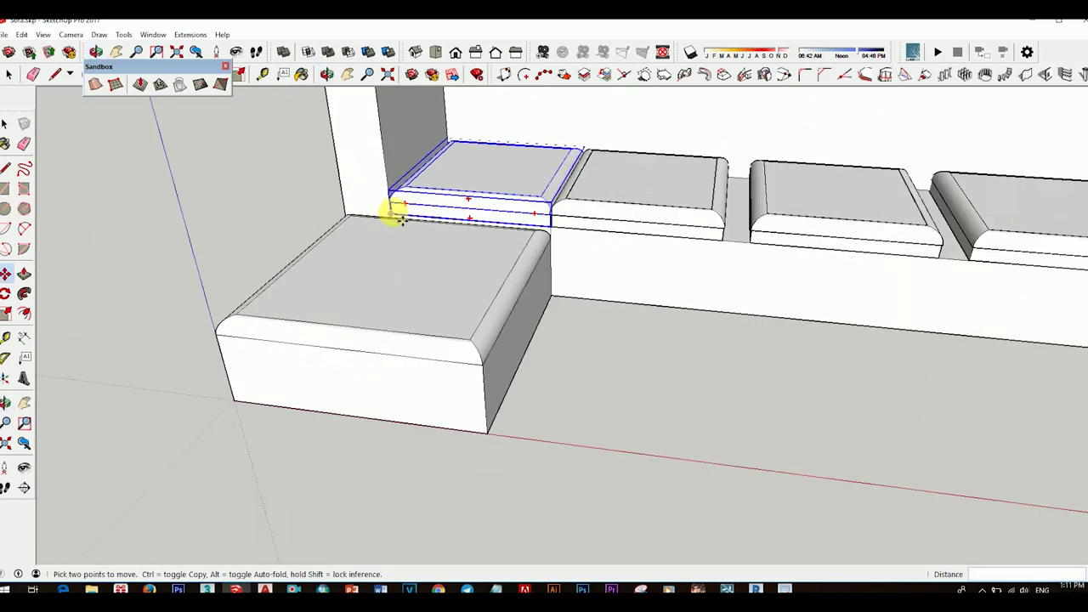
scroll(395, 220, "up", 2)
left_click(387, 215)
key("ctrl")
scroll(396, 210, "down", 2)
scroll(425, 292, "up", 3)
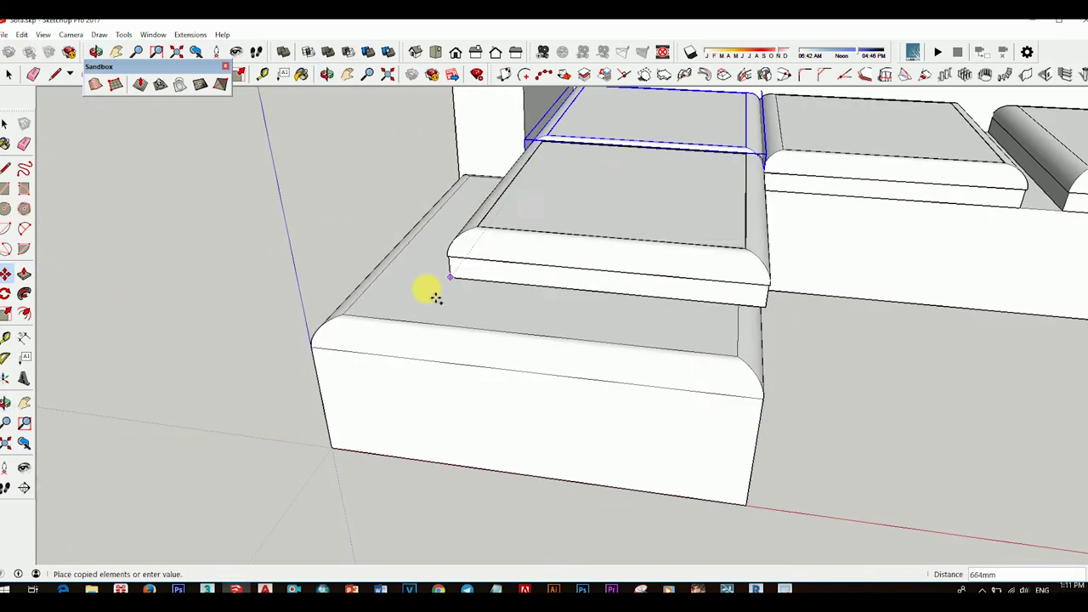
left_click(348, 313)
scroll(643, 285, "down", 1)
middle_click_drag(643, 285, 499, 388)
Scale the chaise cushion lengthwise and across so it covers the base.
key("s")
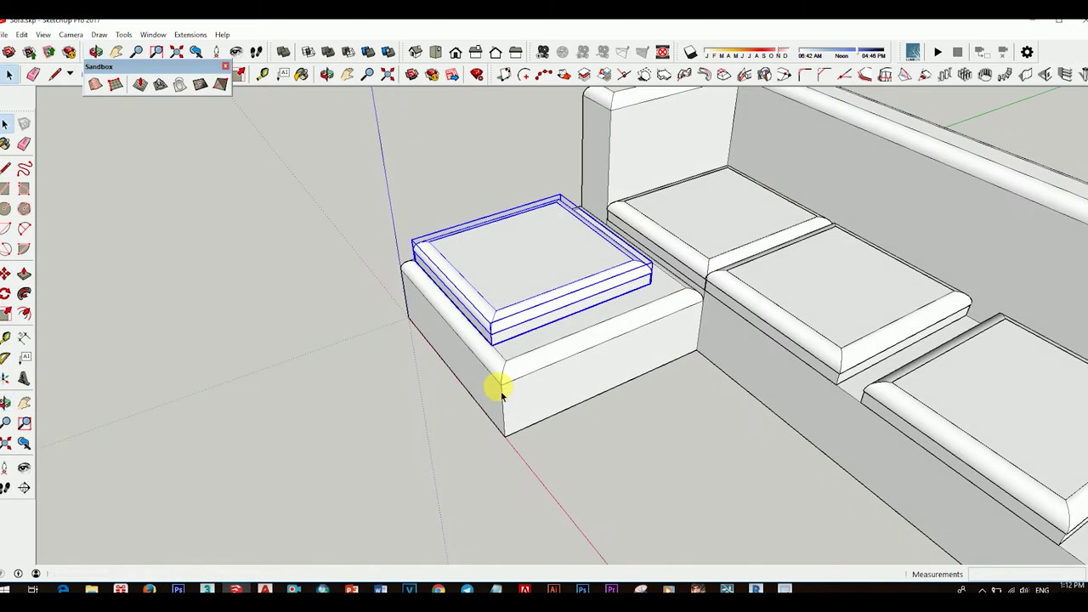
mouse_move(584, 311)
left_mouse_down()
mouse_move(634, 328)
mouse_move(689, 294)
left_mouse_up()
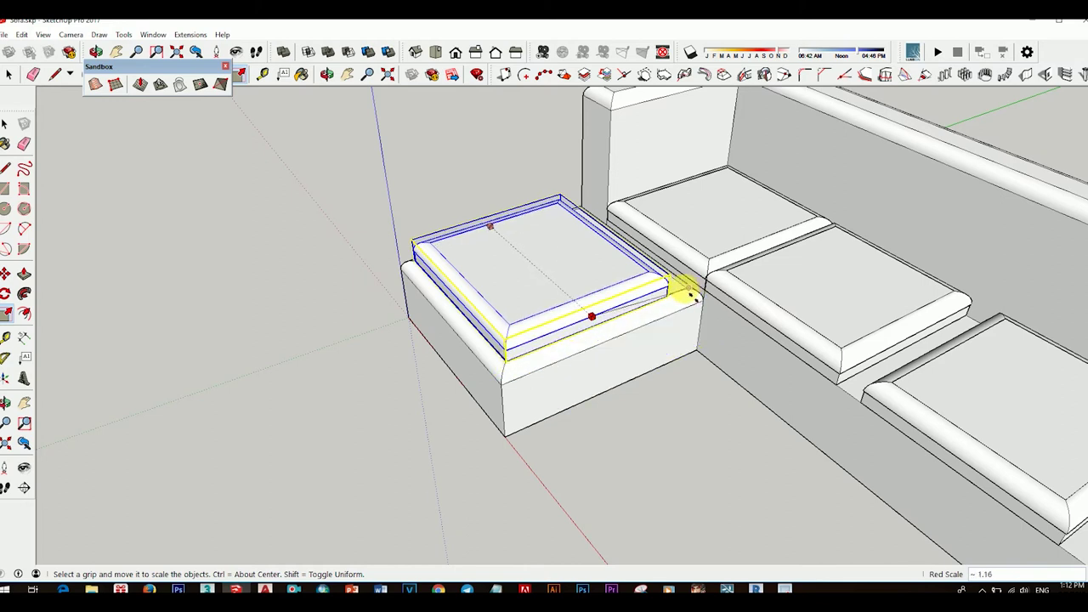
middle_click_drag(644, 339, 607, 369)
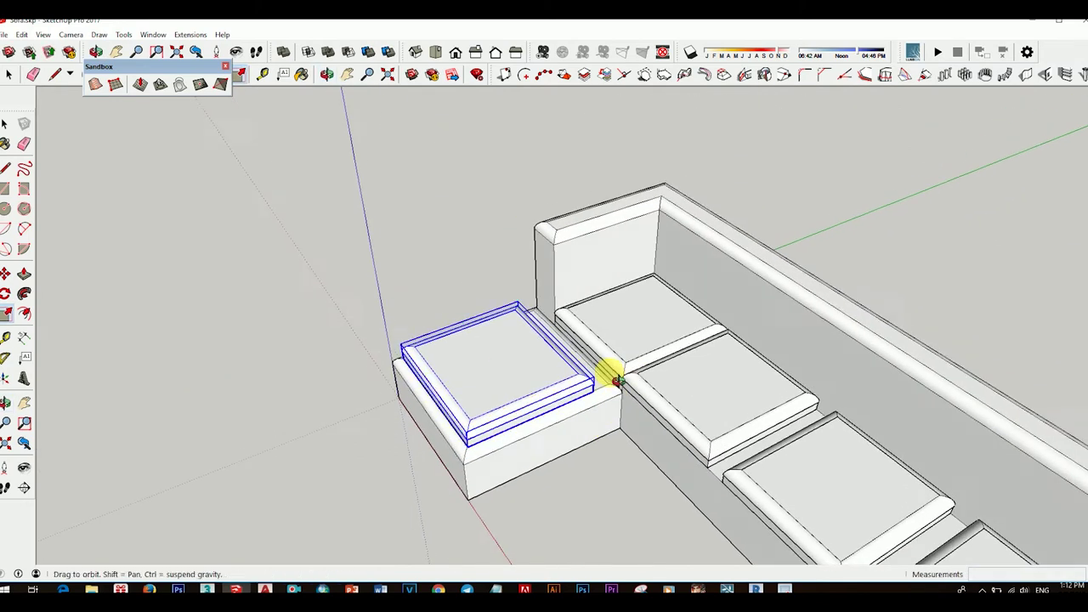
scroll(586, 361, "up", 3)
middle_click_drag(564, 339, 595, 369)
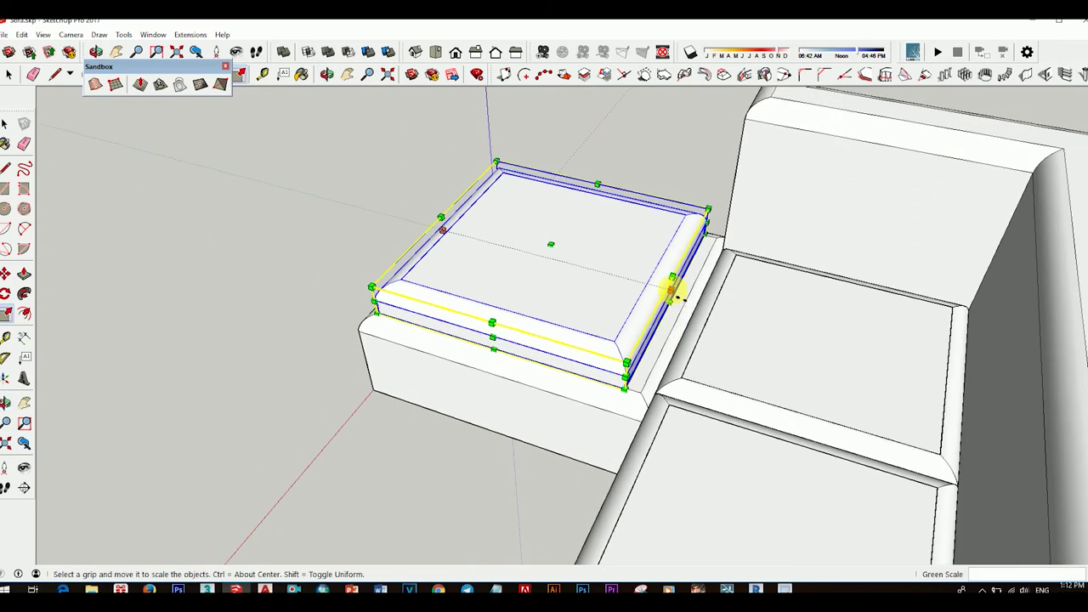
mouse_move(673, 286)
left_mouse_down()
mouse_move(643, 399)
mouse_move(668, 390)
mouse_move(680, 344)
left_mouse_up()
scroll(668, 383, "up", 1)
mouse_move(627, 355)
middle_mouse_down()
mouse_move(622, 418)
mouse_move(769, 353)
middle_mouse_up()
Fine-tune the chaise cushion's width at its corner.
key("space")
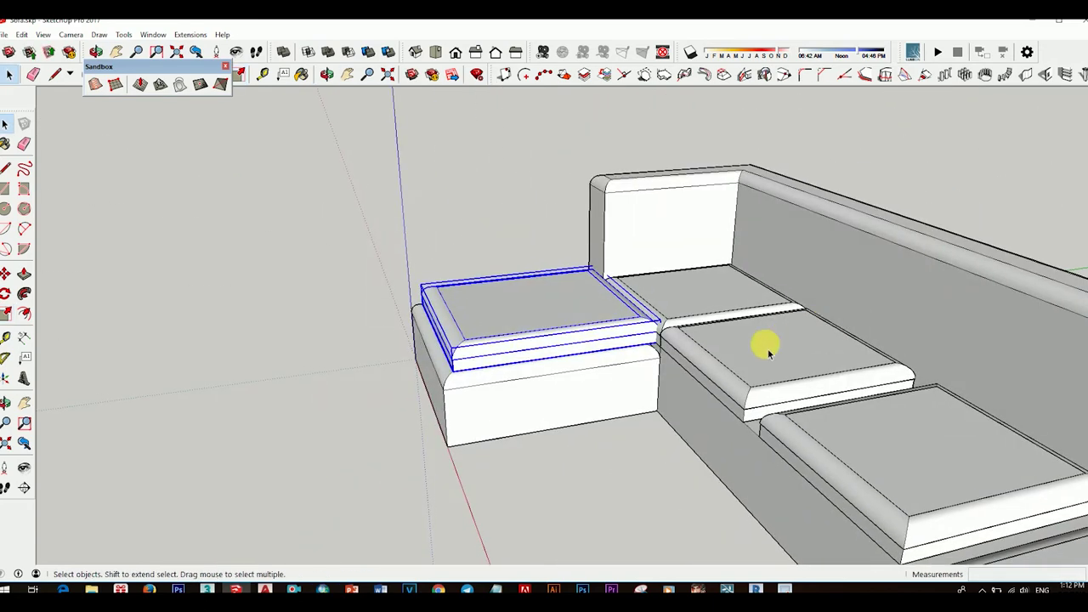
scroll(723, 311, "up", 2)
scroll(692, 262, "up", 2)
mouse_move(692, 263)
middle_mouse_down()
mouse_move(680, 219)
mouse_move(710, 286)
mouse_move(700, 279)
mouse_move(656, 304)
middle_mouse_up()
scroll(660, 219, "up", 3)
mouse_move(660, 219)
middle_mouse_down()
mouse_move(672, 270)
mouse_move(697, 284)
middle_mouse_up()
middle_click_drag(623, 253, 641, 263)
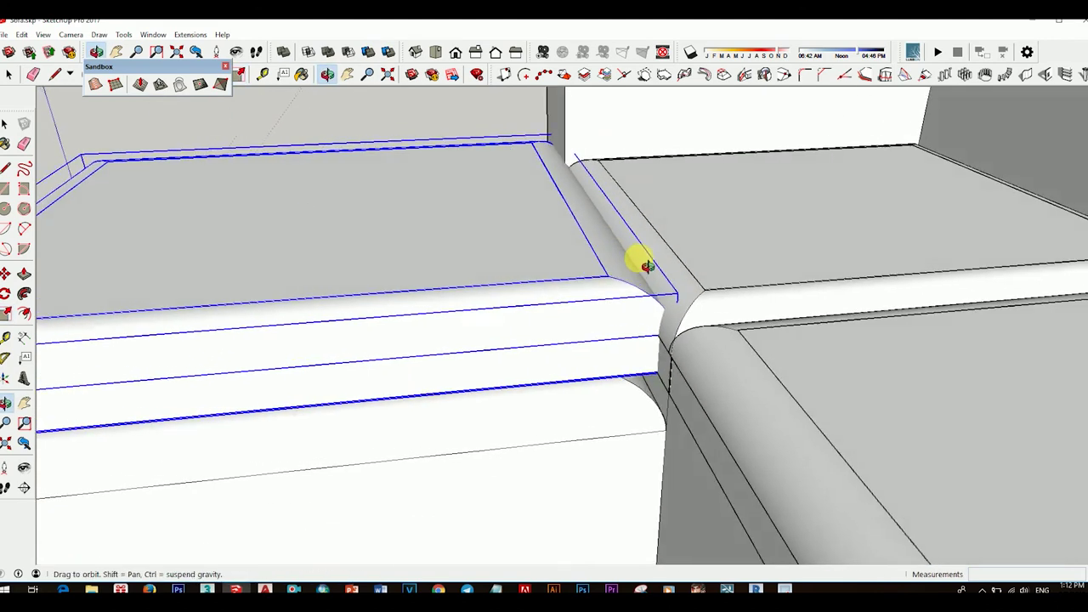
left_click_drag(601, 222, 591, 223)
key("space")
Scale the third seat cushion wider along red to close its gap.
mouse_move(590, 226)
middle_mouse_down()
mouse_move(720, 292)
mouse_move(693, 298)
mouse_move(643, 352)
mouse_move(712, 400)
middle_mouse_up()
scroll(693, 297, "down", 3)
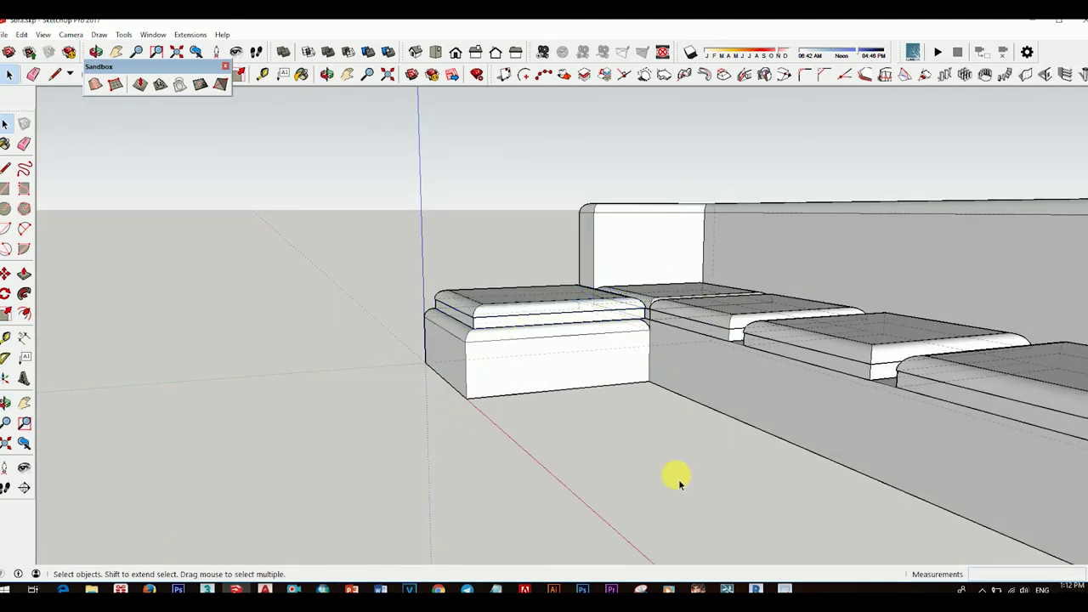
scroll(678, 480, "down", 3)
mouse_move(678, 480)
middle_mouse_down()
mouse_move(627, 348)
mouse_move(712, 367)
mouse_move(652, 391)
middle_mouse_up()
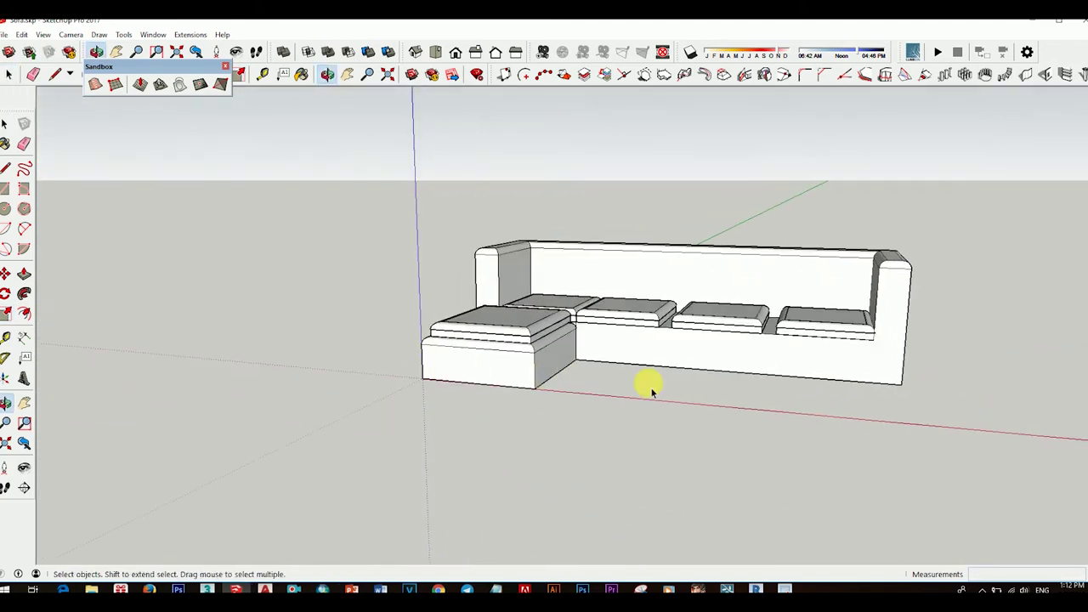
scroll(652, 391, "up", 5)
mouse_move(631, 311)
middle_mouse_down()
mouse_move(603, 383)
mouse_move(730, 530)
mouse_move(770, 493)
mouse_move(736, 493)
middle_mouse_up()
left_click(603, 383)
key("s")
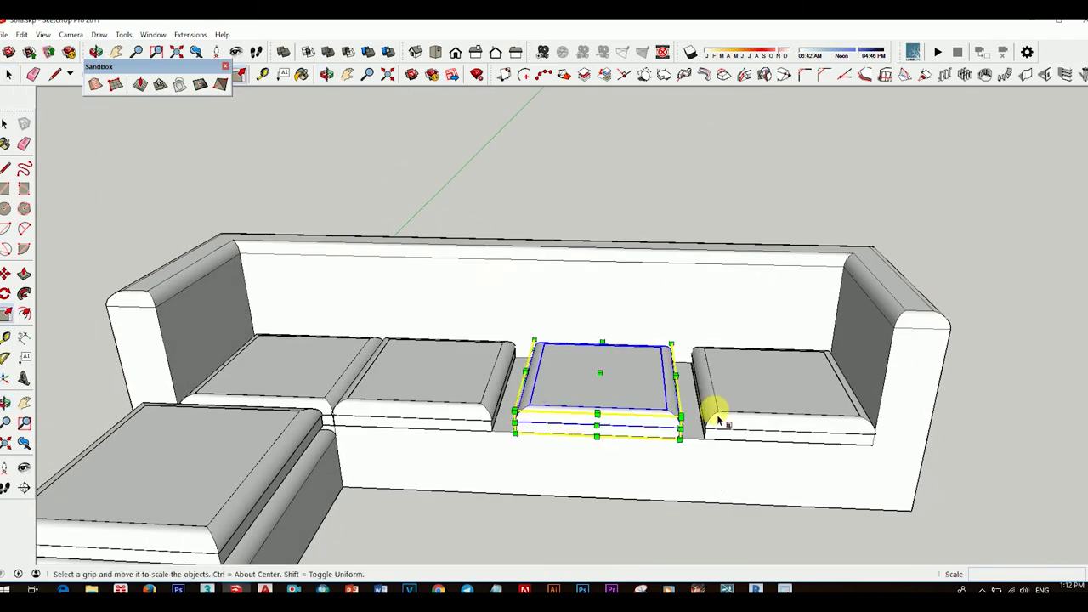
middle_click_drag(719, 419, 620, 389)
left_click_drag(668, 413, 667, 444)
scroll(668, 448, "up", 2)
scroll(596, 408, "down", 3)
key("space")
Widen the next seat cushion to 1.15 to fill the remaining gap.
left_click(500, 381)
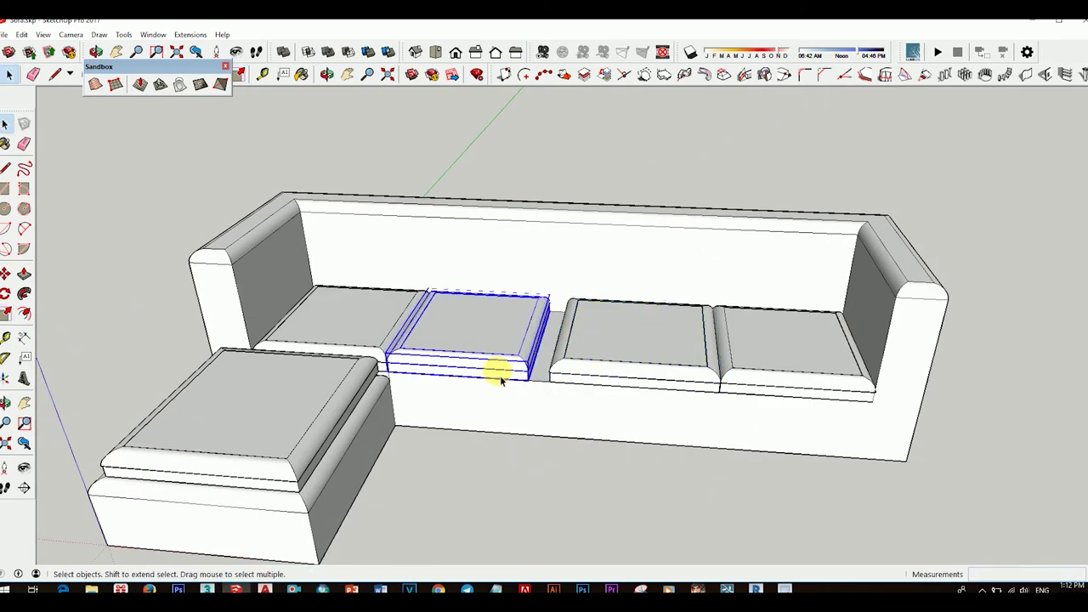
key("s")
scroll(540, 334, "up", 2)
left_click_drag(548, 345, 563, 425)
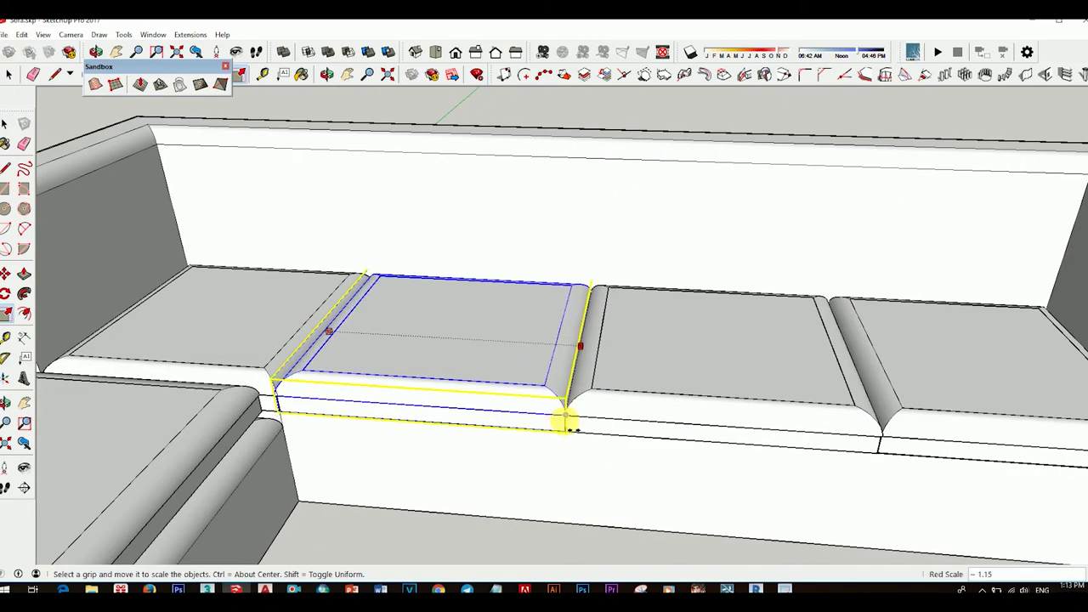
key("space")
scroll(697, 406, "down", 4)
mouse_move(697, 407)
middle_mouse_down()
mouse_move(689, 301)
mouse_move(840, 413)
mouse_move(879, 493)
mouse_move(561, 357)
middle_mouse_up()
scroll(840, 413, "down", 3)
scroll(660, 437, "down", 2)
Select the cushion geometry and raise its Soften/Smooth Edges angle.
middle_click_drag(661, 437, 615, 413)
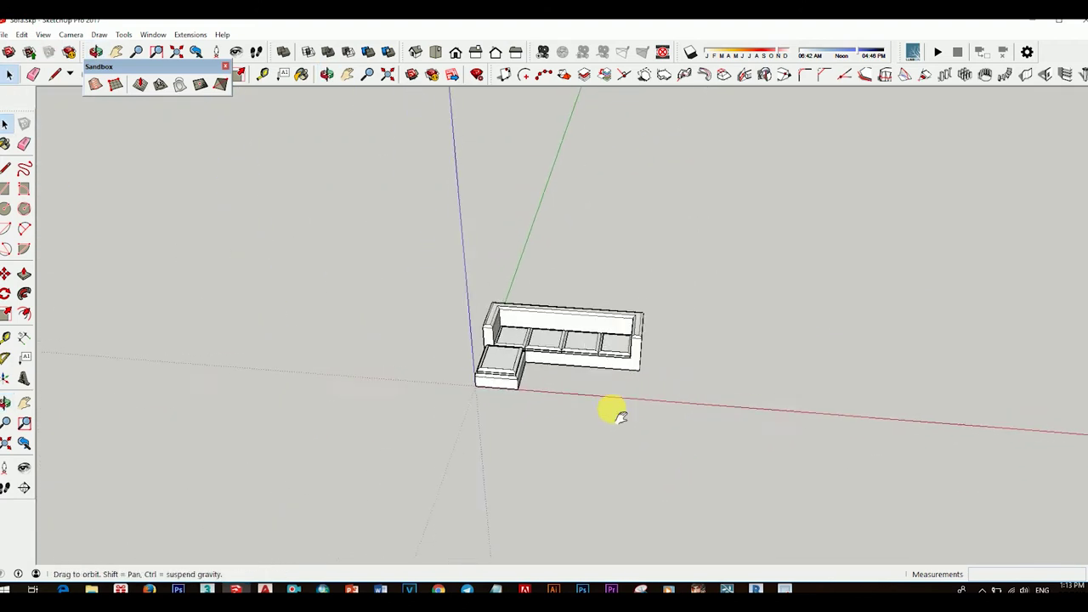
scroll(587, 371, "up", 3)
double_click(588, 372)
left_click(589, 372)
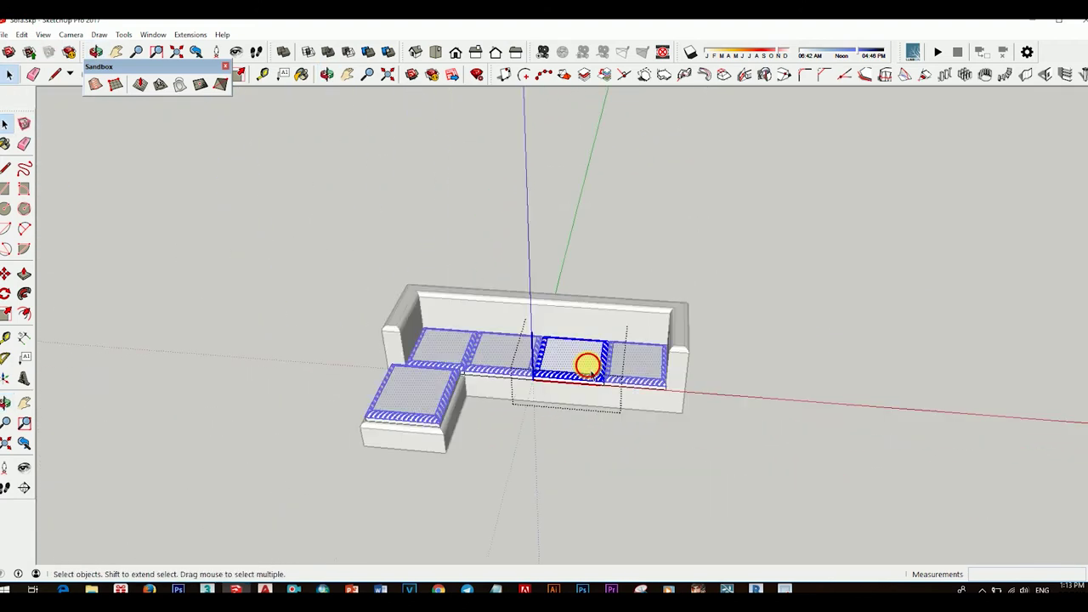
right_click(591, 374)
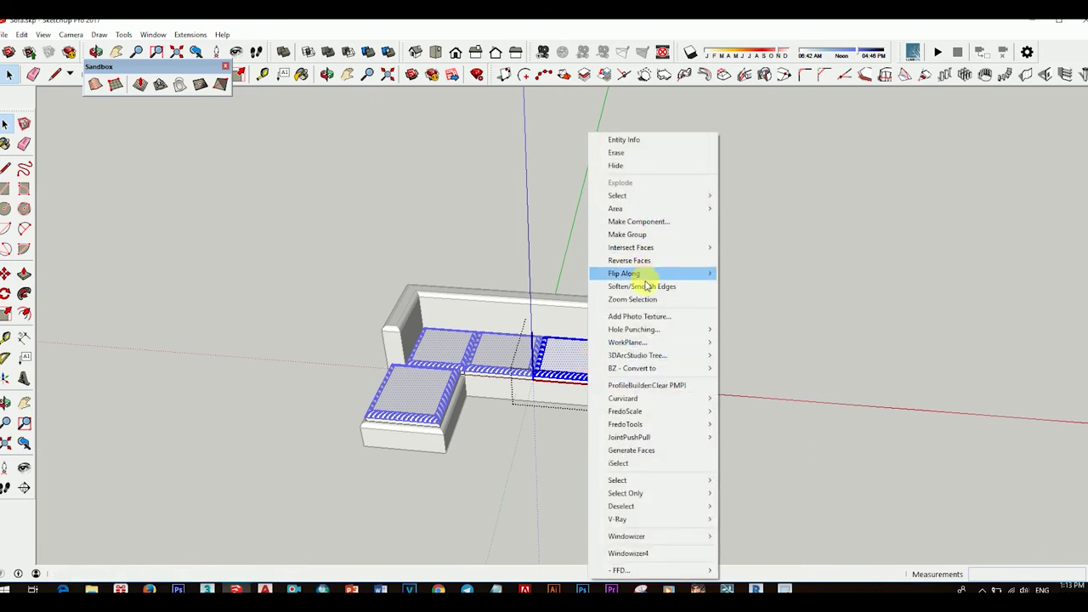
left_click(655, 285)
left_click_drag(892, 530, 931, 532)
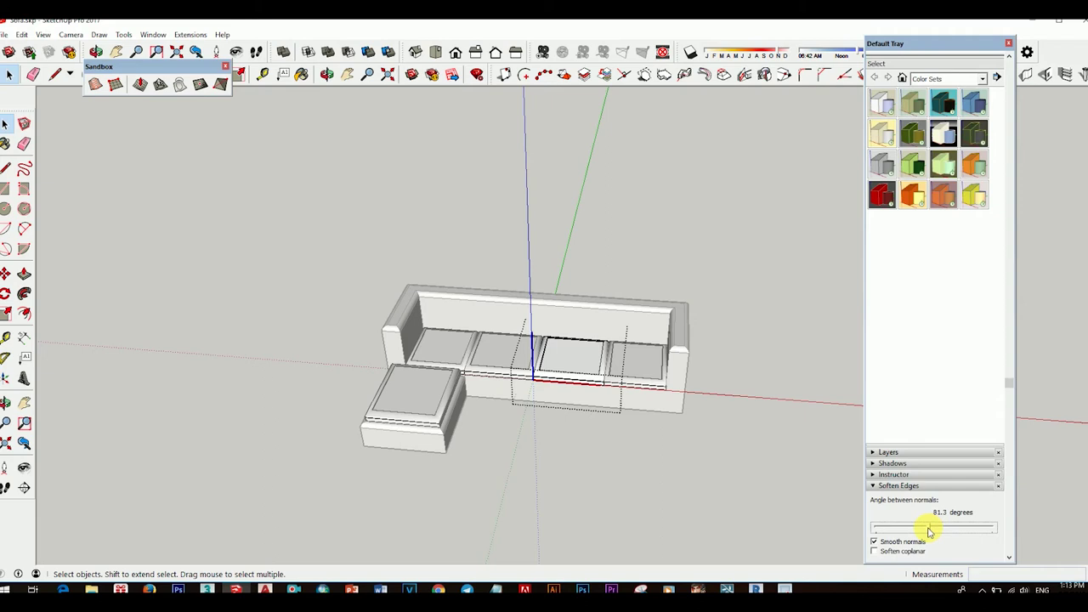
left_click(723, 454)
Push the cushions' smoothing angle up to 180 degrees for rounded, shaded tops.
scroll(743, 459, "up", 5)
mouse_move(743, 459)
middle_mouse_down()
mouse_move(673, 300)
mouse_move(630, 367)
mouse_move(607, 347)
mouse_move(613, 319)
middle_mouse_up()
scroll(630, 367, "down", 3)
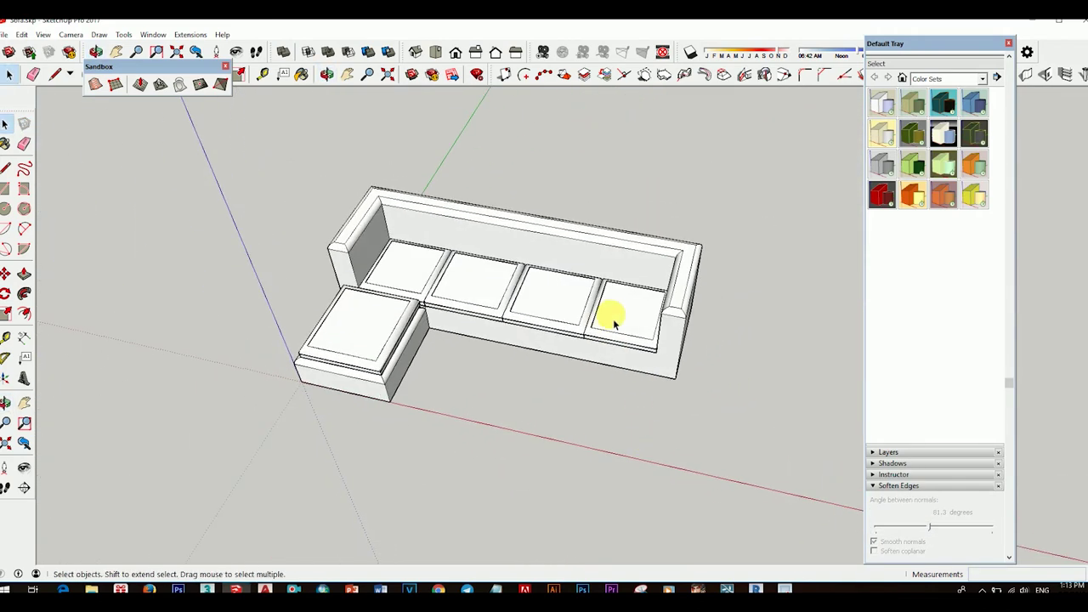
double_click(613, 319)
left_click_drag(936, 531, 958, 531)
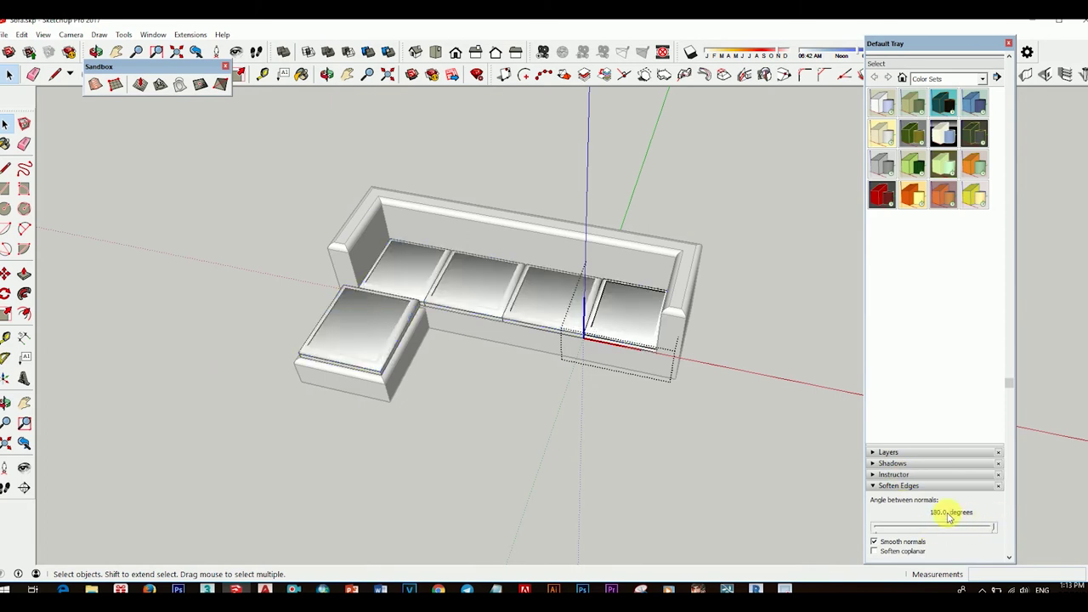
left_click(651, 406)
mouse_move(651, 406)
middle_mouse_down()
mouse_move(719, 202)
mouse_move(688, 386)
middle_mouse_up()
scroll(609, 344, "up", 5)
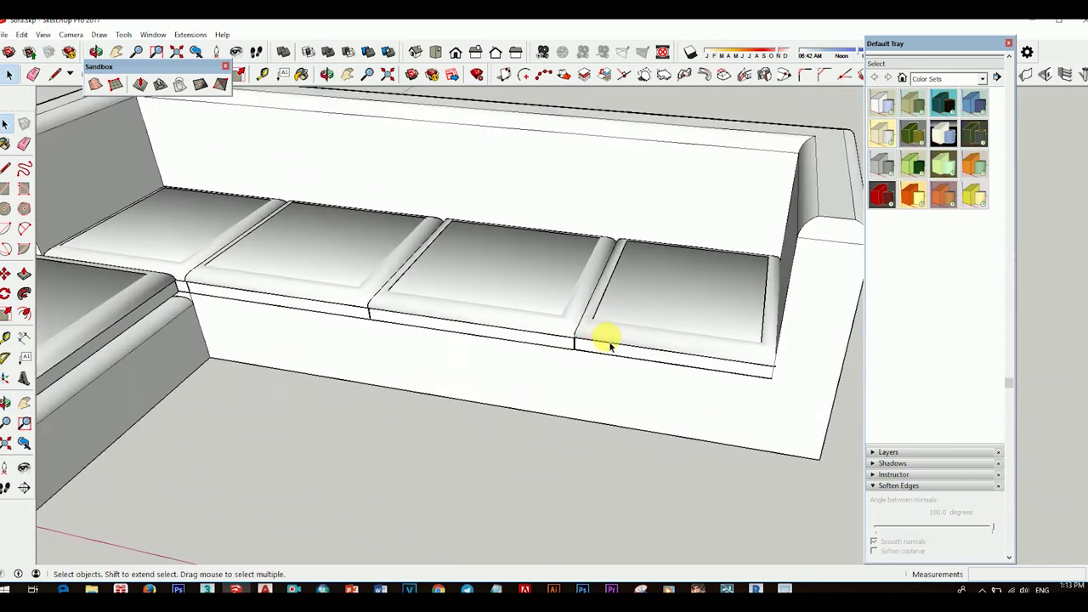
mouse_move(609, 345)
middle_mouse_down()
mouse_move(663, 262)
mouse_move(620, 238)
mouse_move(554, 267)
mouse_move(570, 274)
middle_mouse_up()
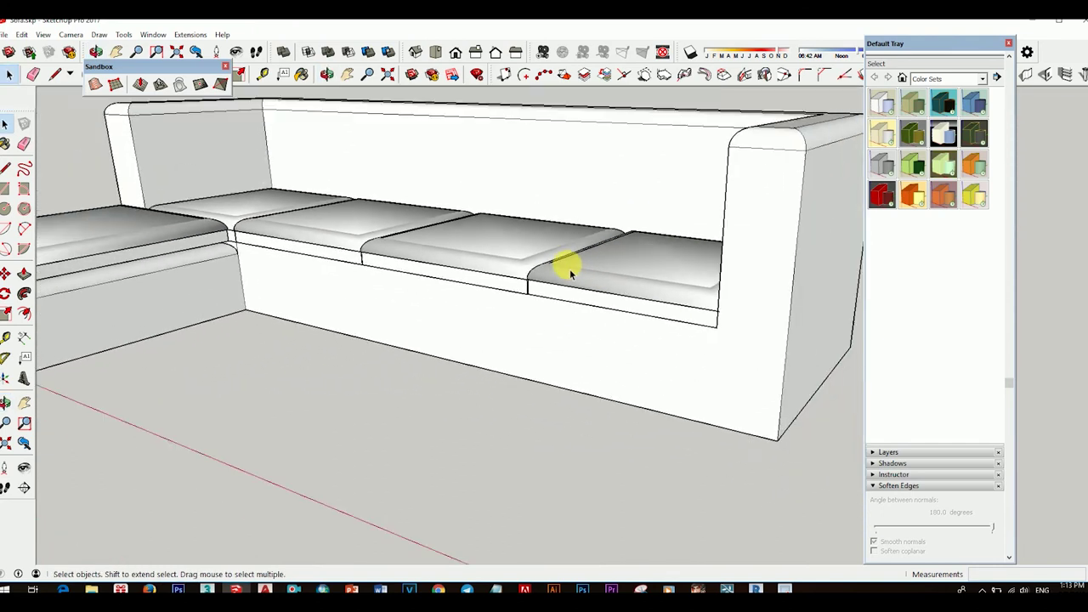
scroll(570, 273, "down", 3)
scroll(574, 265, "down", 3)
left_click(644, 245)
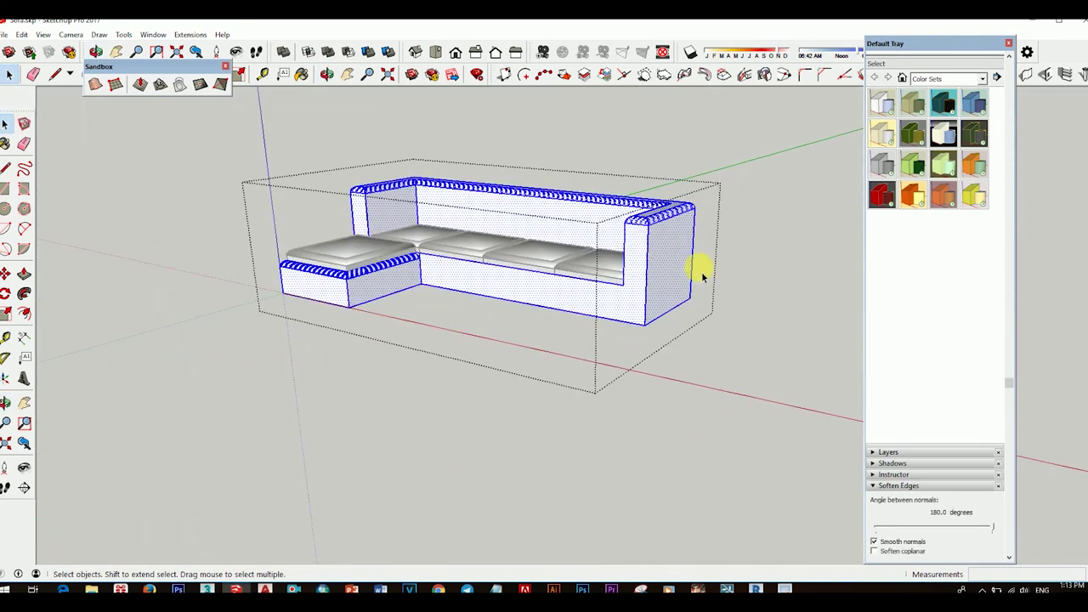
Soften the sofa body's edges with a smoothing angle of 21.9 degrees.
left_click(823, 417)
scroll(620, 218, "up", 3)
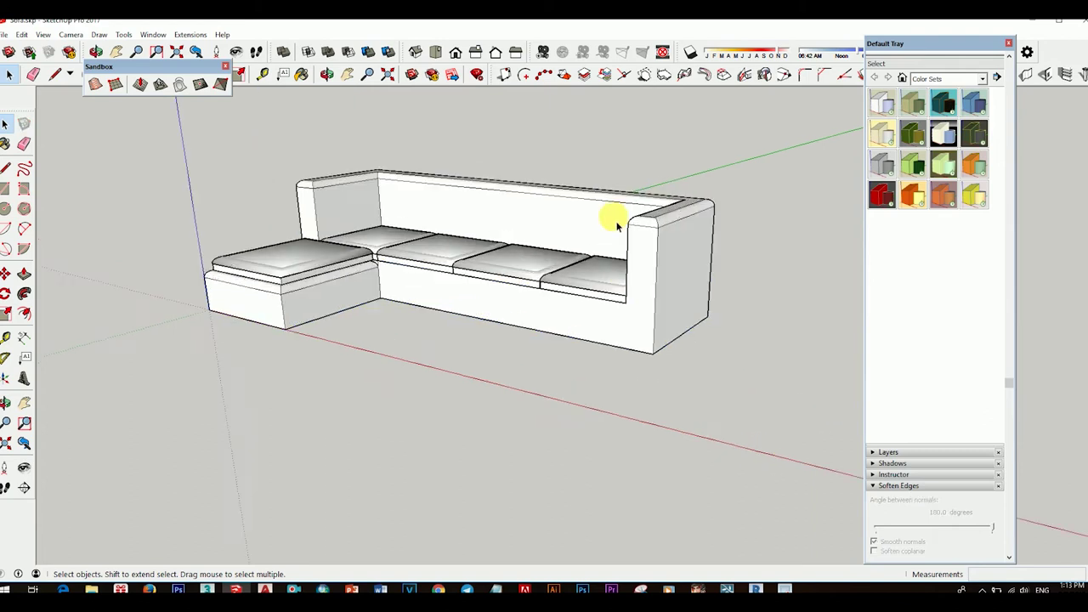
mouse_move(619, 219)
middle_mouse_down()
mouse_move(712, 294)
mouse_move(685, 365)
middle_mouse_up()
scroll(695, 366, "down", 2)
left_click(694, 366)
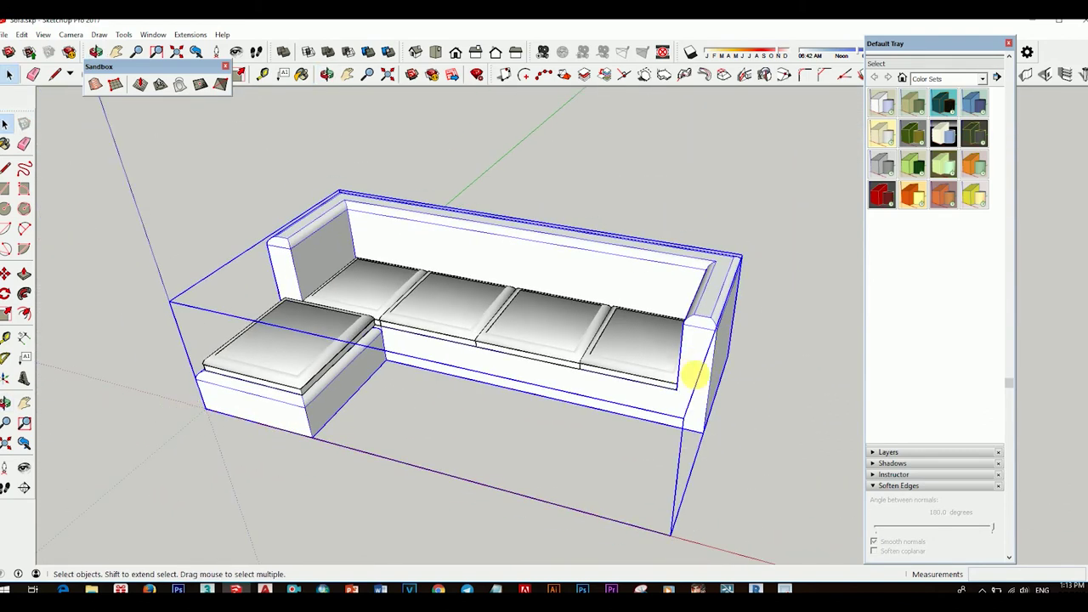
double_click(697, 361)
mouse_move(929, 529)
left_mouse_down()
mouse_move(892, 531)
mouse_move(952, 533)
mouse_move(924, 535)
left_mouse_up()
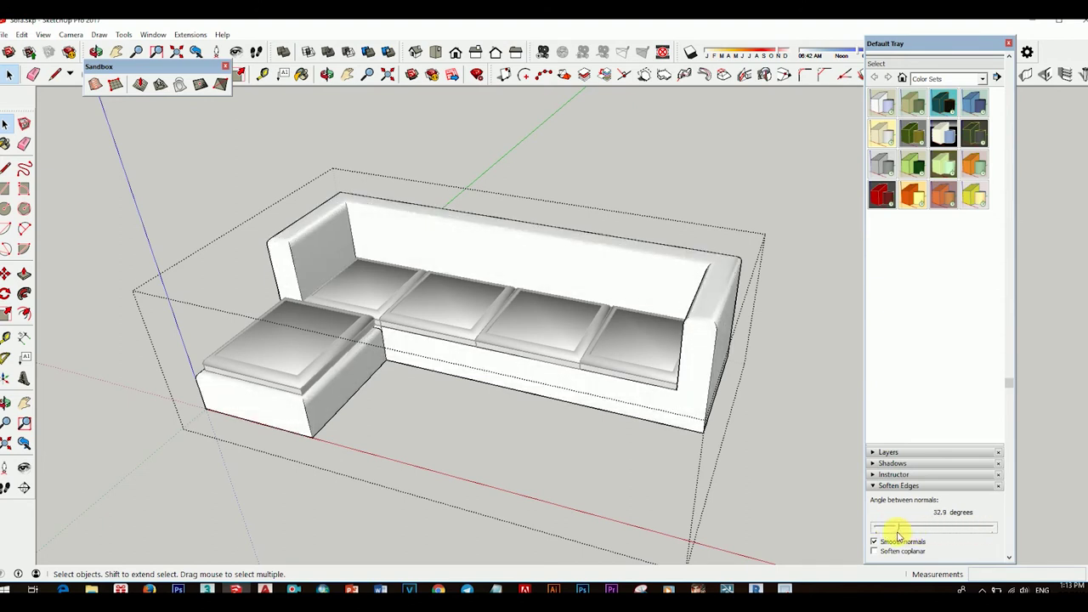
Orbit around the sofa from low and top-down angles, then reselect the whole sofa group to inspect the shading.
left_click(806, 450)
middle_click_drag(806, 451, 766, 310)
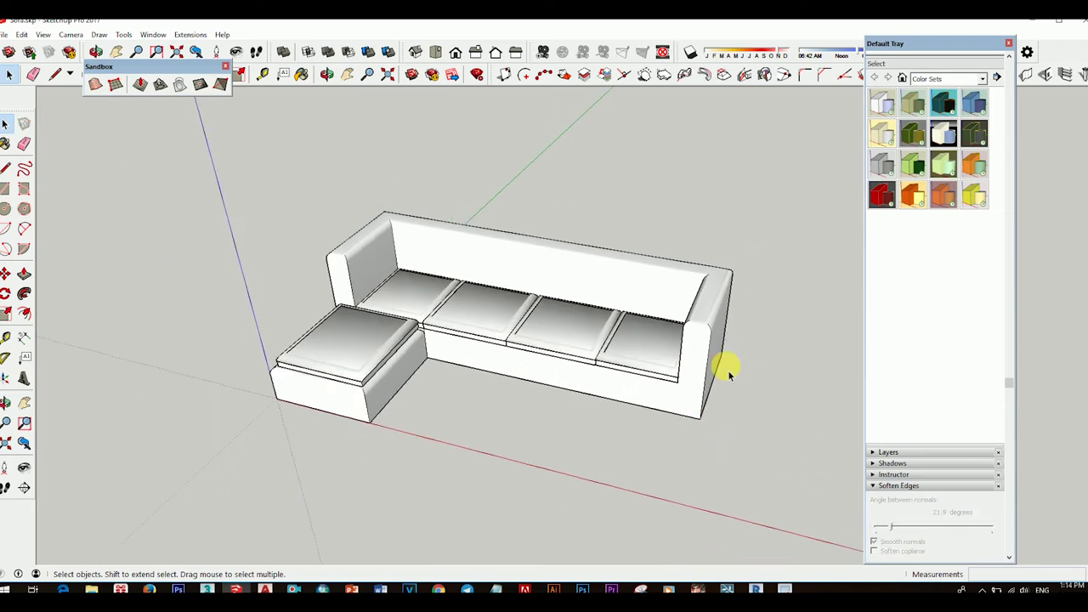
key("ctrl+a")
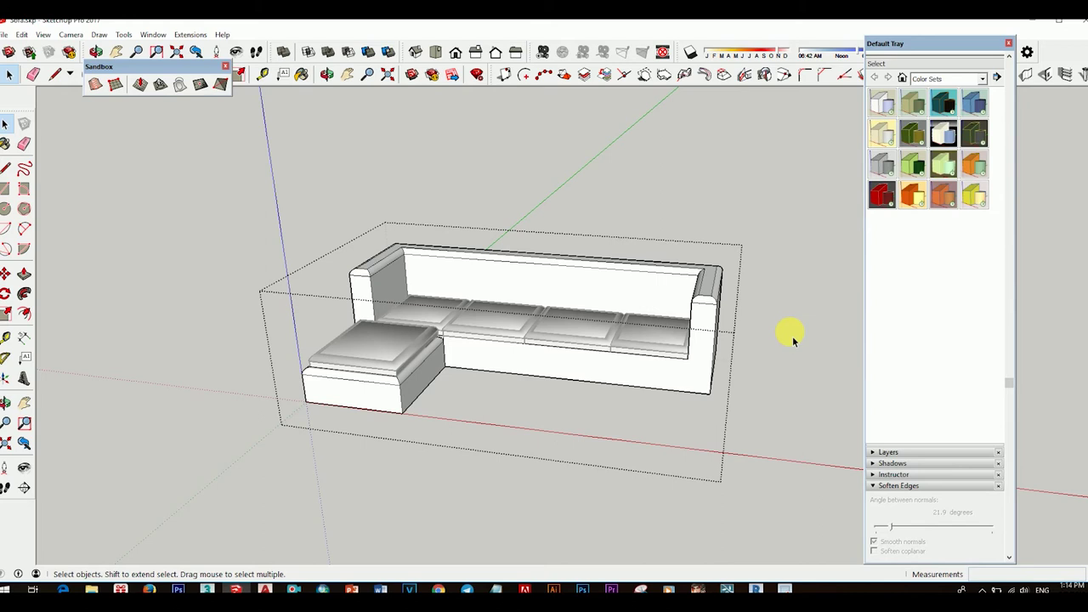
left_click(772, 357)
mouse_move(772, 357)
middle_mouse_down()
mouse_move(705, 207)
mouse_move(728, 232)
mouse_move(737, 316)
mouse_move(656, 348)
mouse_move(661, 309)
mouse_move(733, 318)
mouse_move(722, 308)
mouse_move(734, 233)
mouse_move(620, 316)
mouse_move(643, 322)
middle_mouse_up()
scroll(644, 321, "up", 5)
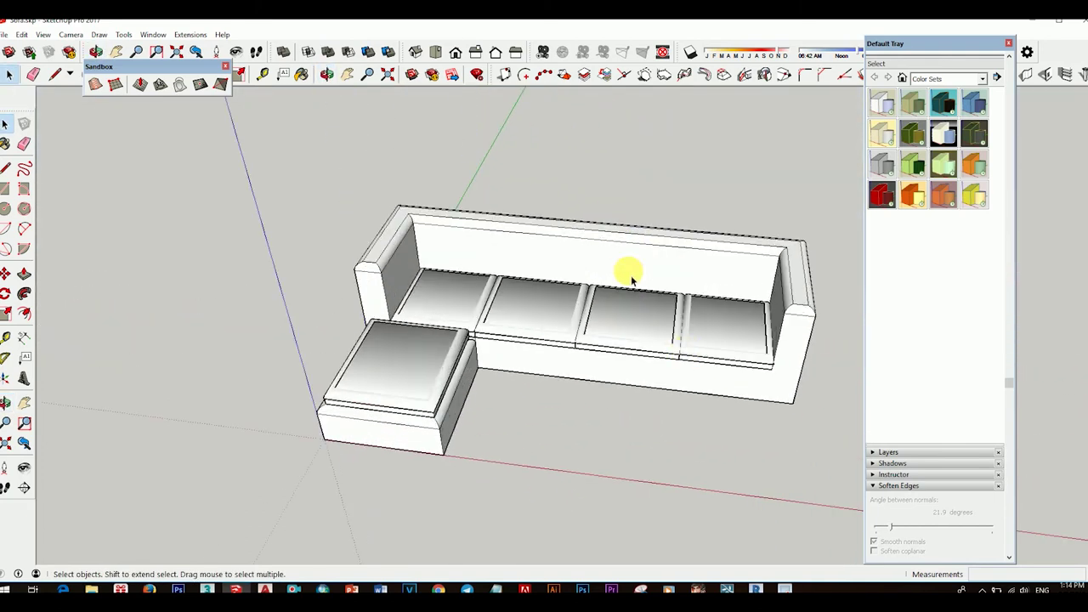
mouse_move(626, 272)
middle_mouse_down()
mouse_move(712, 312)
mouse_move(620, 311)
mouse_move(640, 378)
middle_mouse_up()
scroll(639, 379, "down", 3)
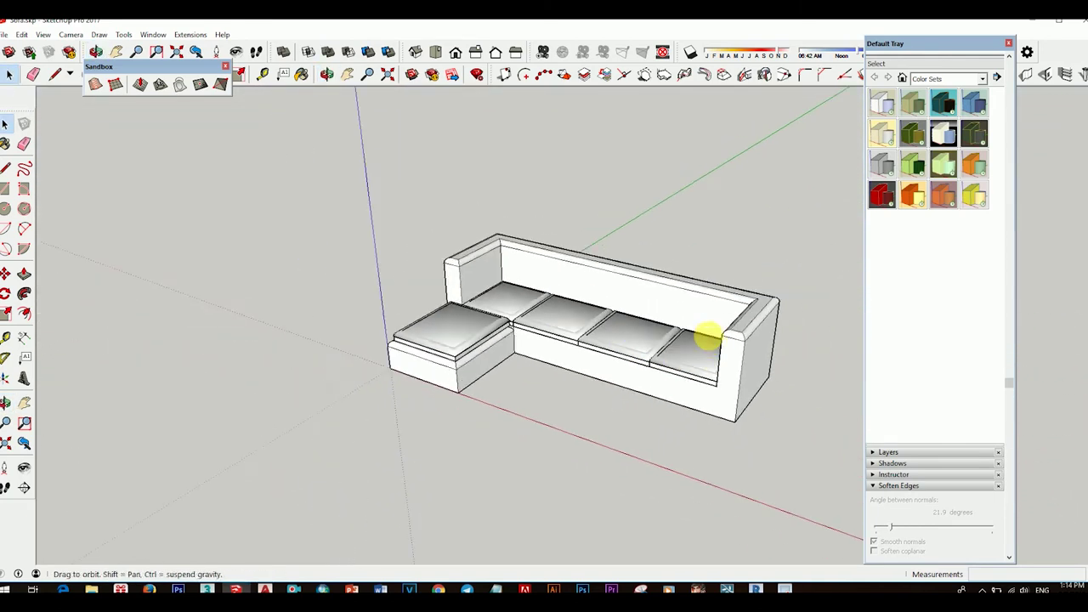
mouse_move(705, 335)
middle_mouse_down()
mouse_move(661, 320)
mouse_move(729, 315)
mouse_move(745, 483)
mouse_move(651, 274)
mouse_move(734, 226)
mouse_move(652, 311)
mouse_move(636, 306)
mouse_move(673, 268)
middle_mouse_up()
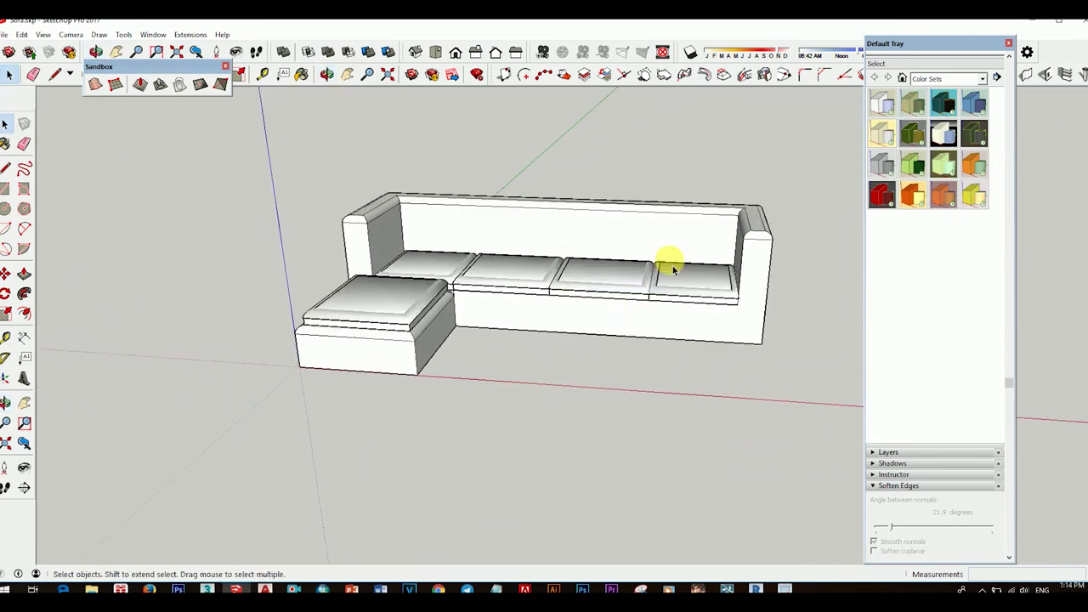
left_click(672, 263)
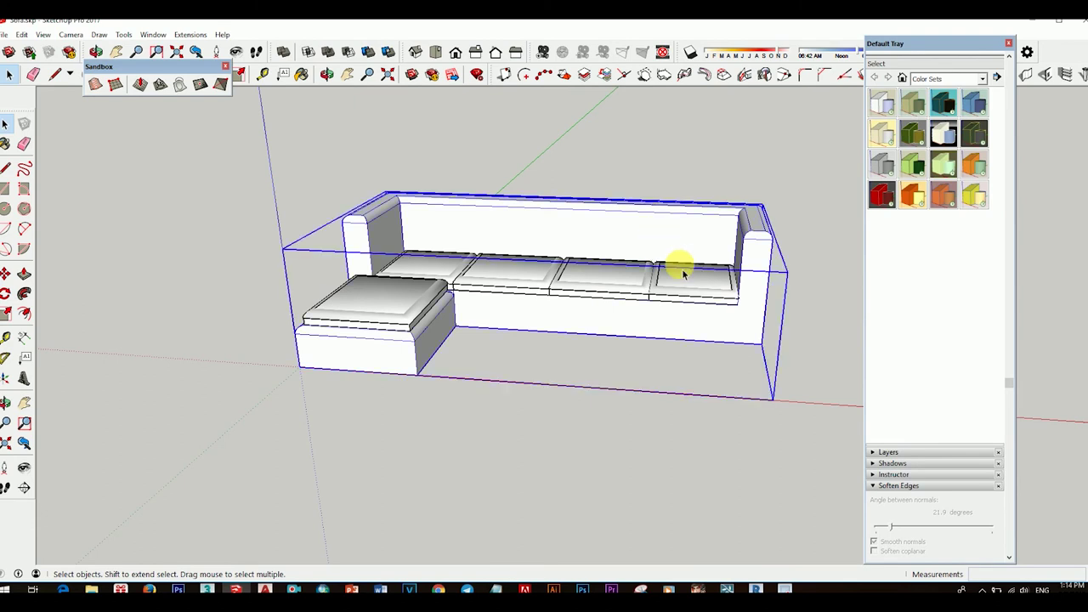
left_click(795, 457)
Paint the sofa body with Leather Red Brown from the Carpet, Fabrics, Leathers collection.
key("b")
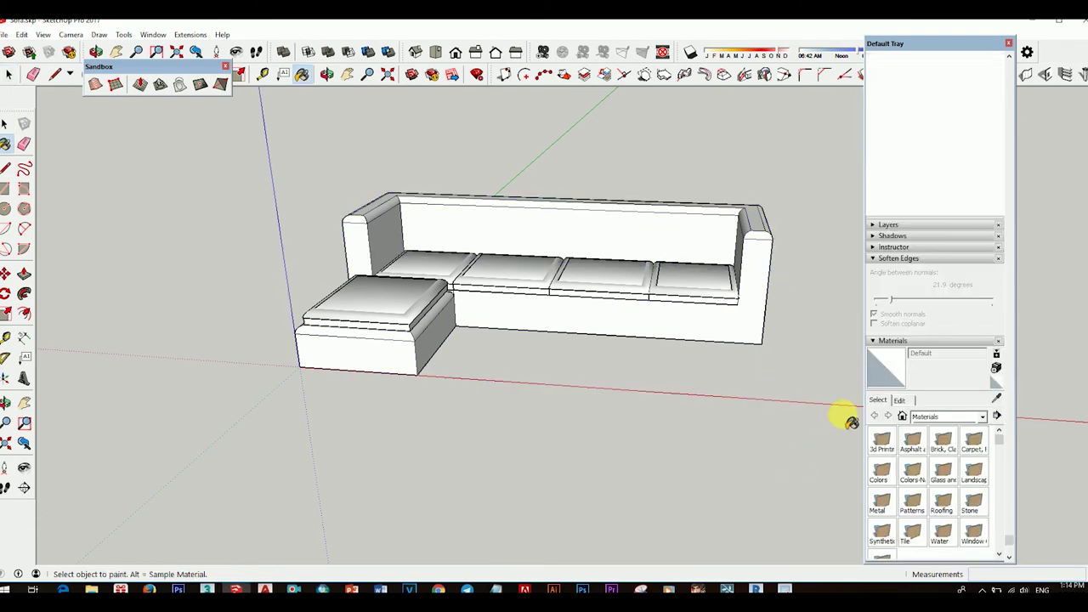
left_click(983, 417)
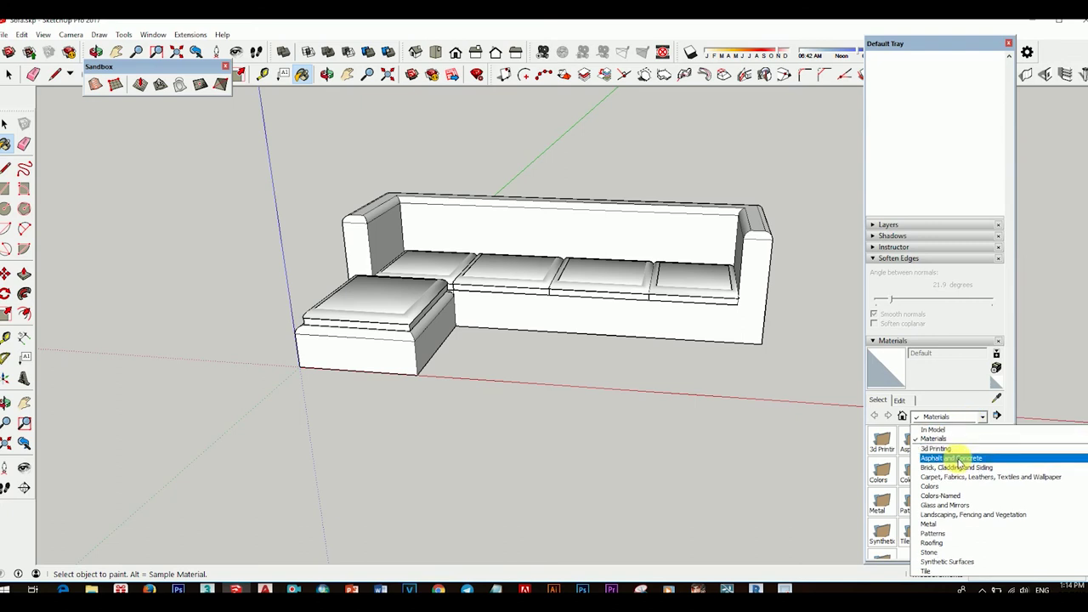
left_click(966, 477)
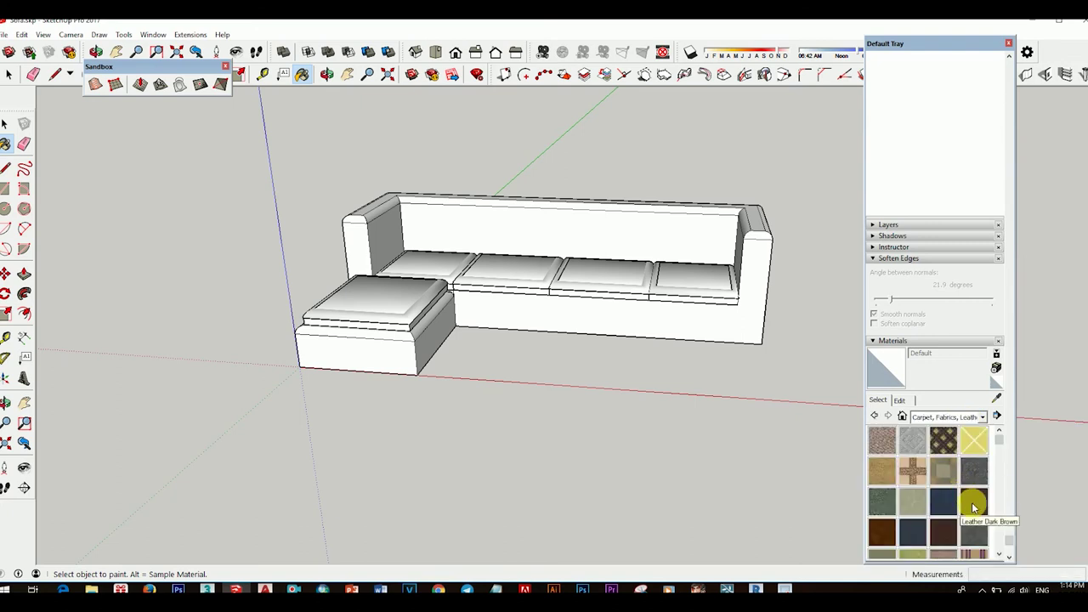
left_click(974, 503)
left_click(884, 533)
left_click(680, 277)
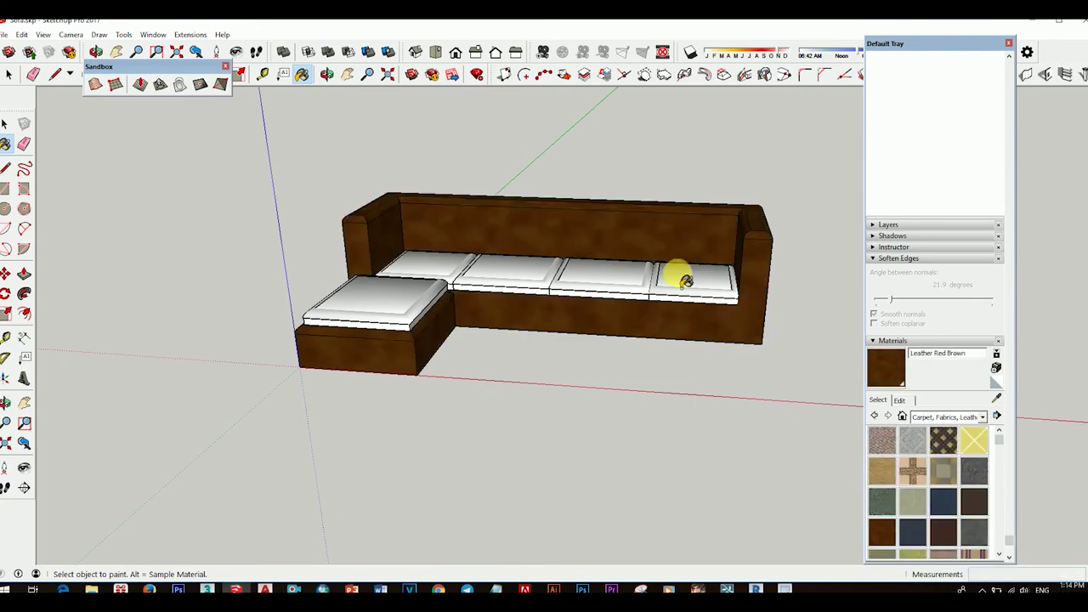
Brighten the leather to 61 for an orange-brown tone and paint the rightmost seat cushion.
left_click(899, 401)
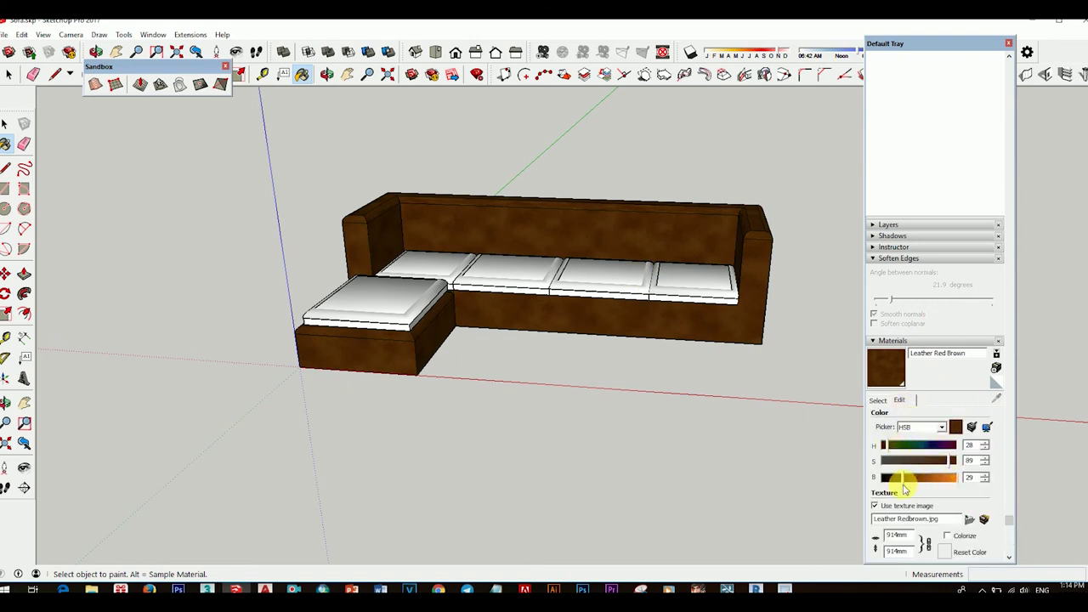
left_click_drag(905, 479, 933, 479)
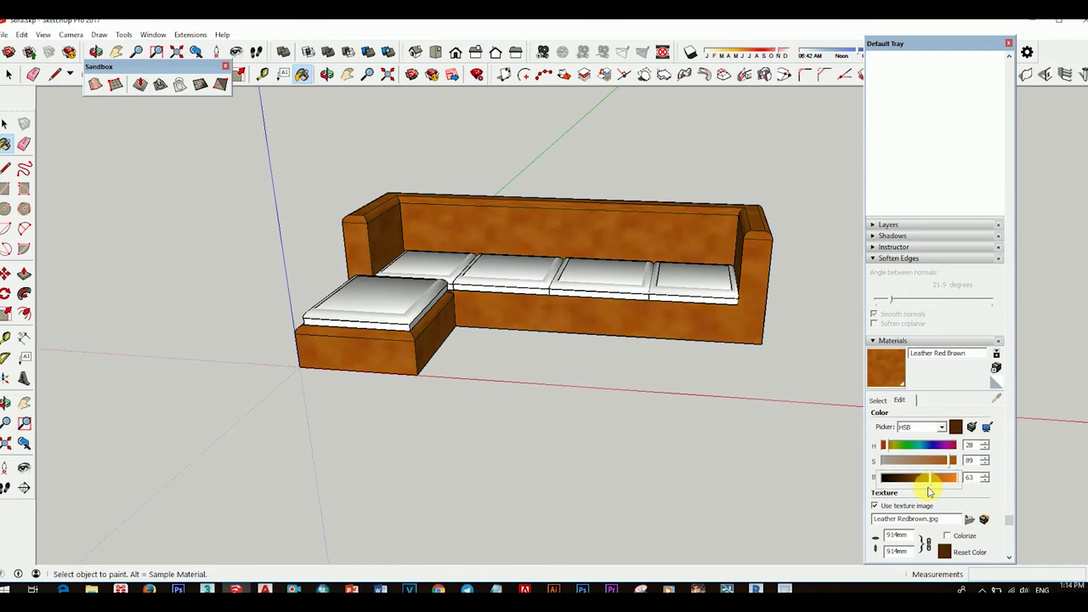
left_click(693, 293)
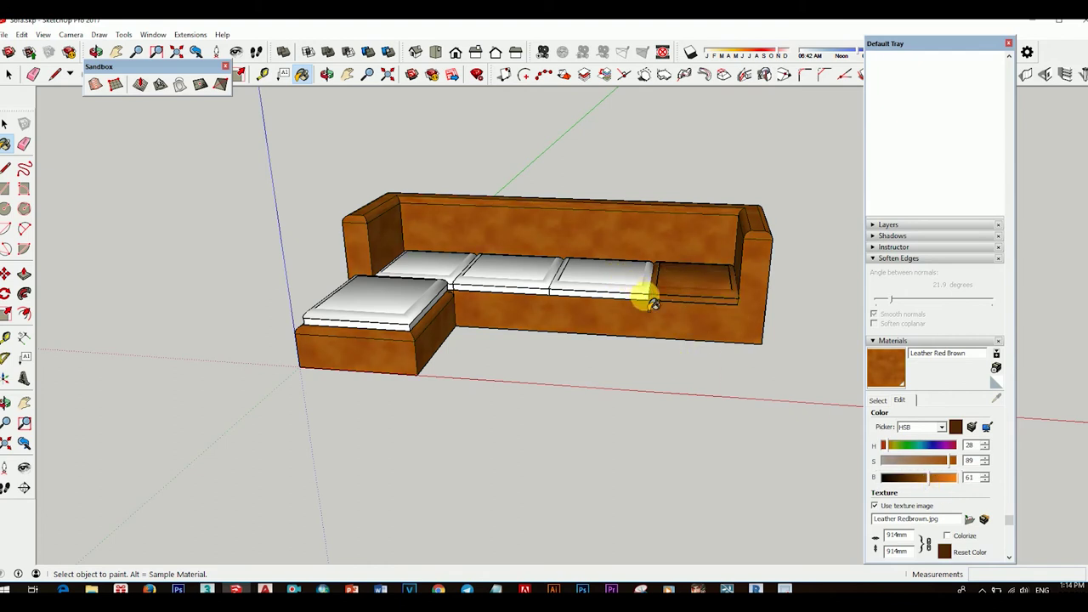
key("space")
Open the right seat cushion group and select its geometry.
double_click(697, 291)
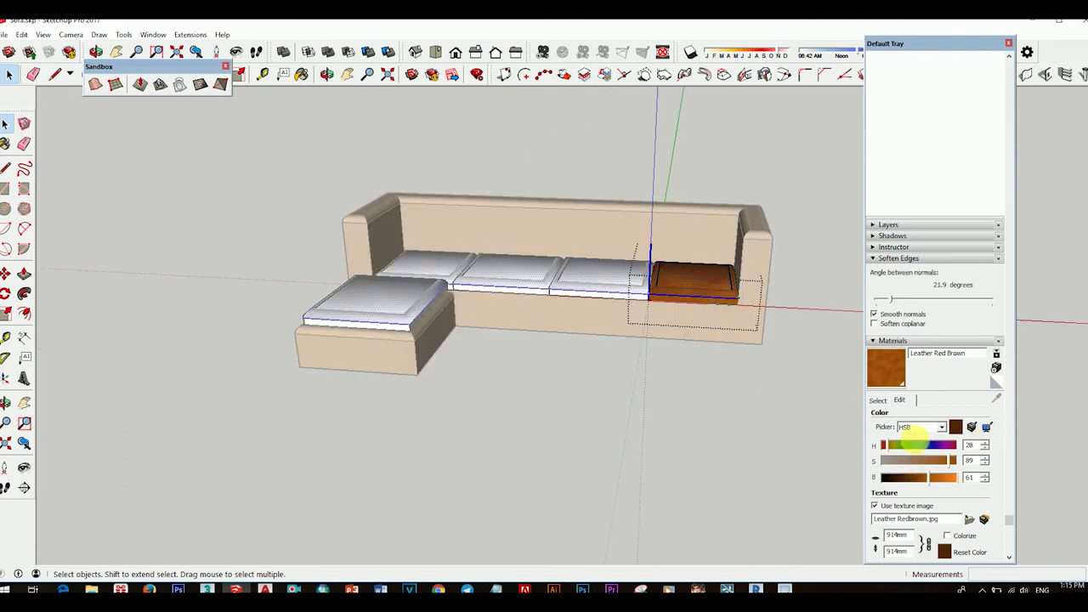
triple_click(711, 304)
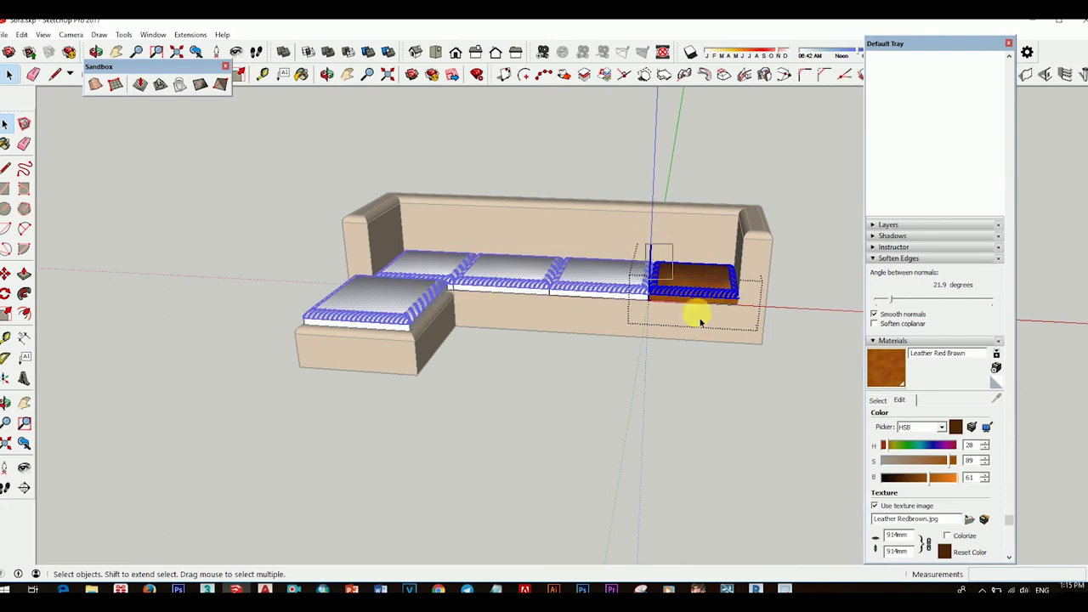
left_click(710, 300)
scroll(706, 302, "up", 3)
scroll(698, 307, "up", 2)
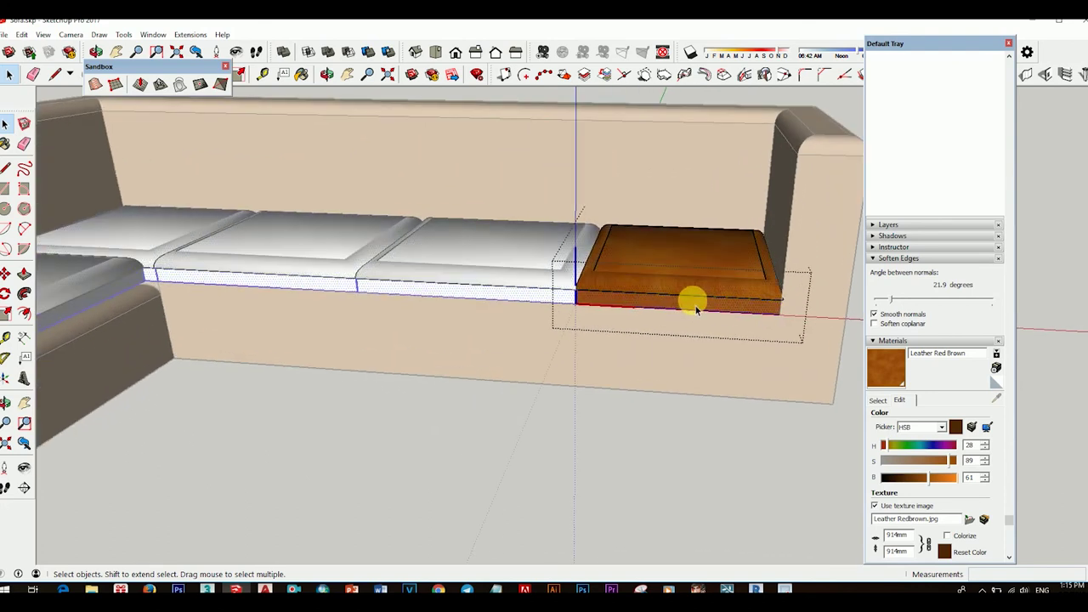
scroll(595, 292, "down", 3)
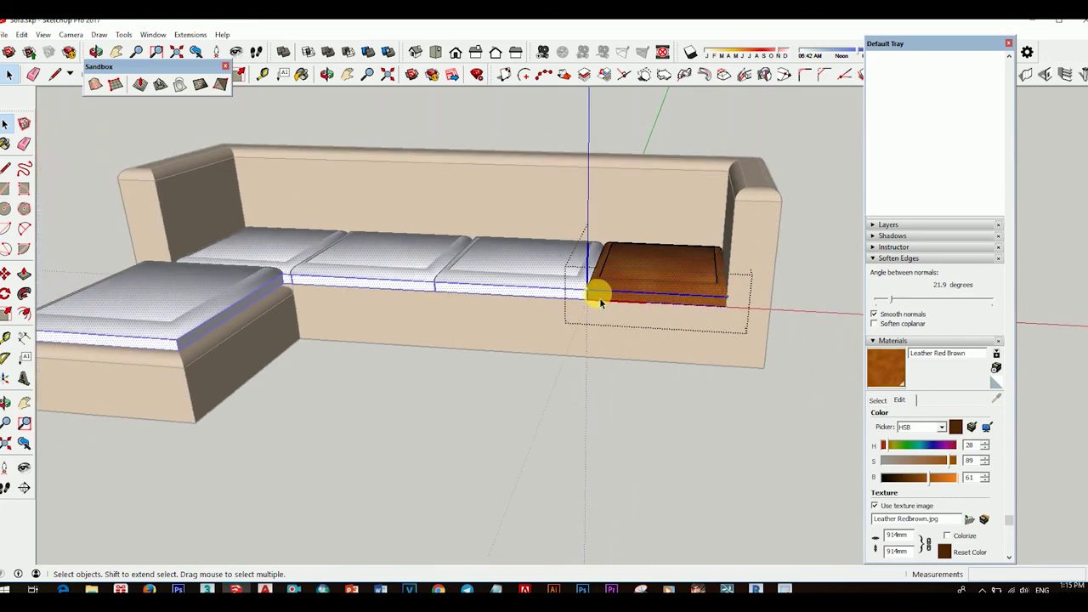
scroll(595, 291, "down", 1)
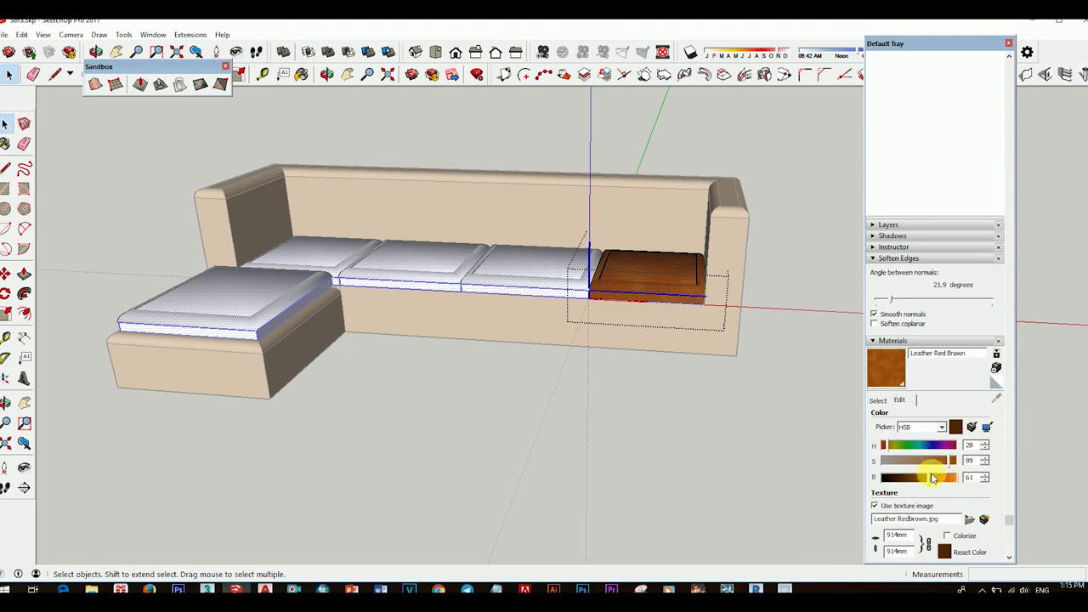
Paint the seat cushions with Leather Dark Brown from the material swatches.
left_click(878, 401)
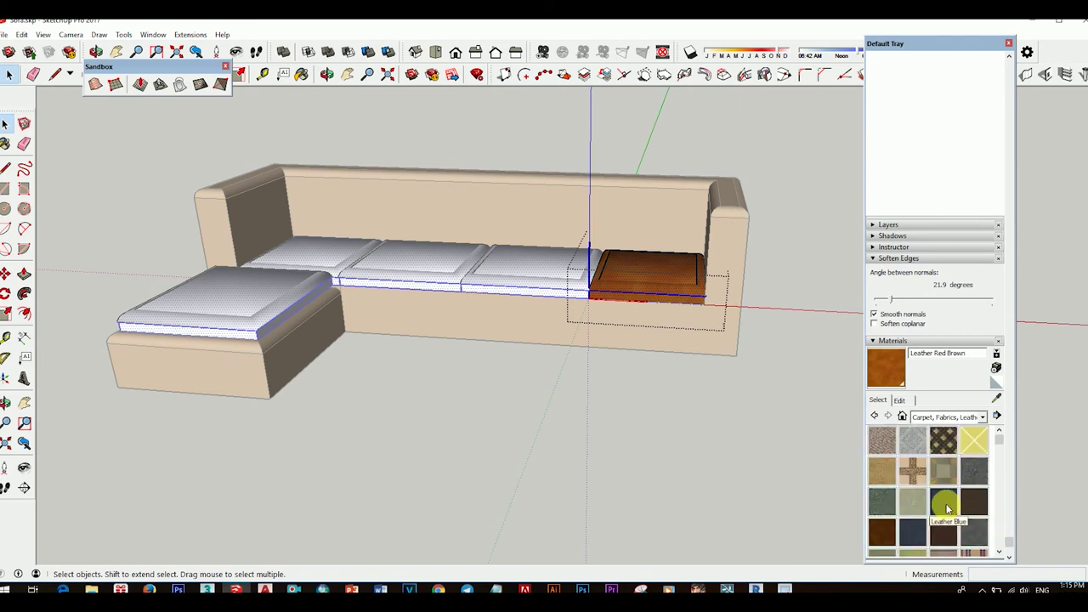
scroll(946, 507, "down", 2)
scroll(961, 498, "up", 2)
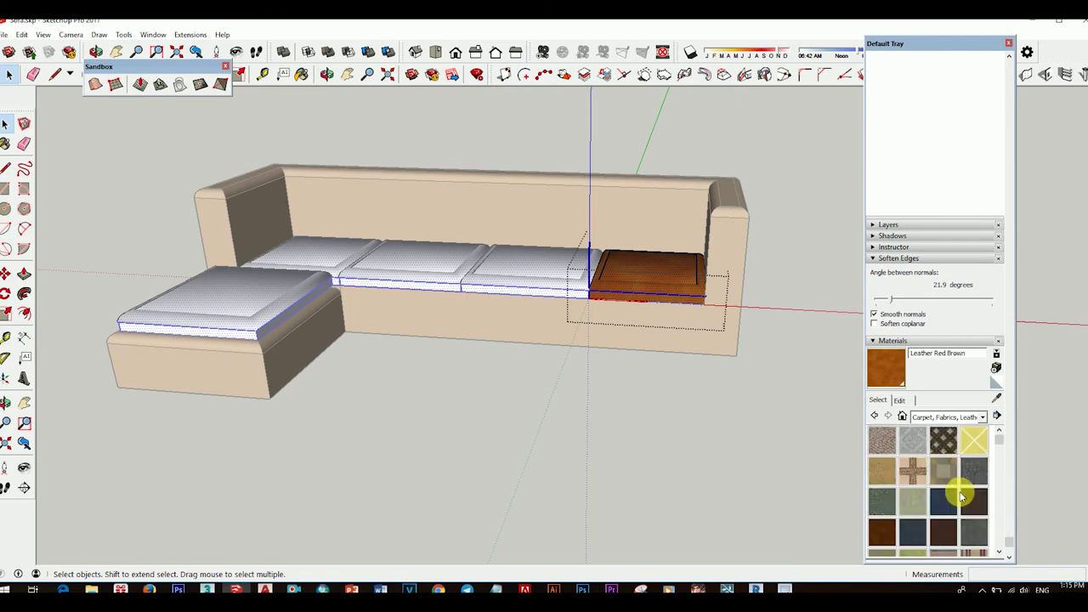
left_click(975, 503)
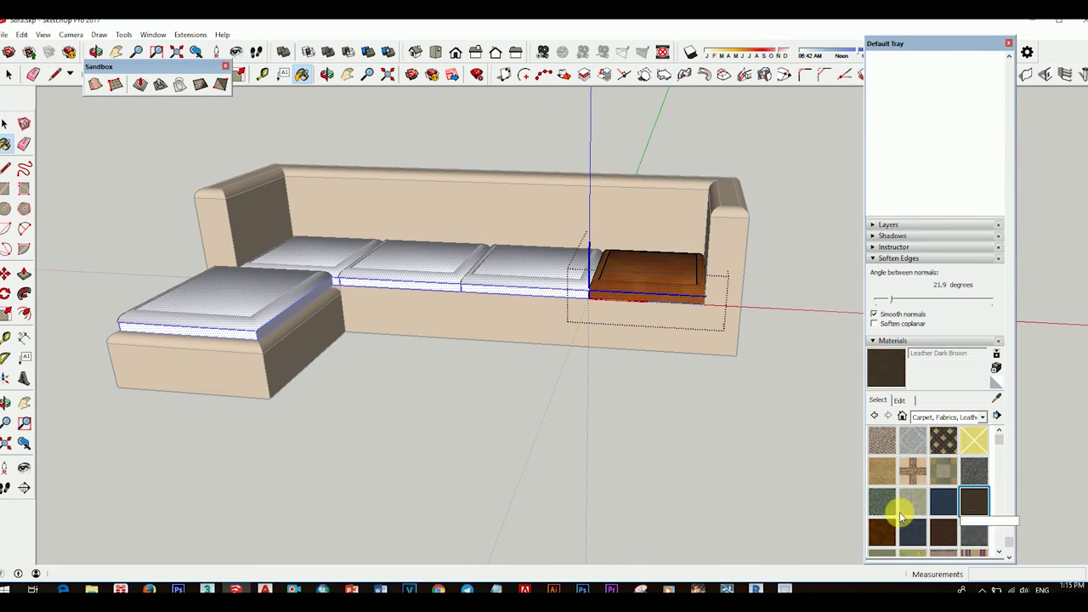
left_click(670, 295)
middle_click_drag(690, 301, 627, 347)
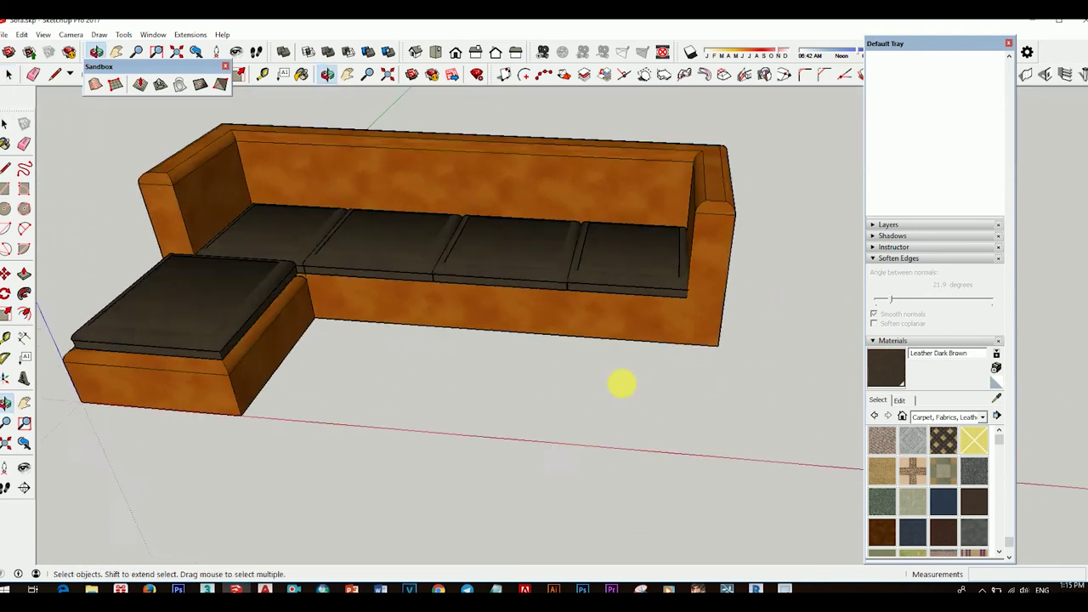
scroll(561, 313, "down", 2)
scroll(564, 317, "down", 4)
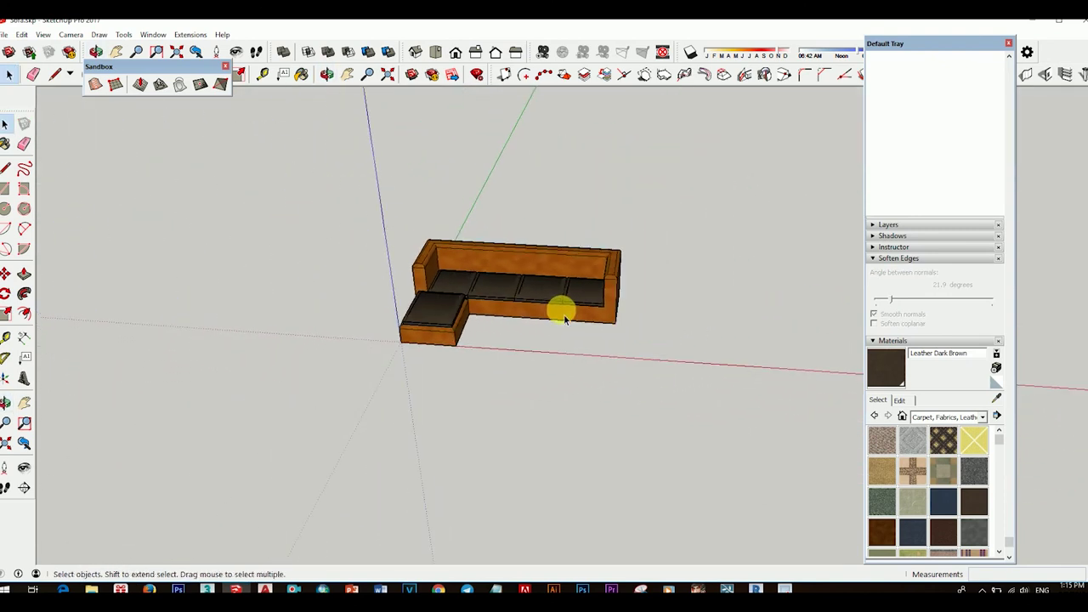
mouse_move(563, 318)
middle_mouse_down()
mouse_move(622, 289)
mouse_move(622, 218)
middle_mouse_up()
scroll(568, 197, "up", 2)
scroll(569, 196, "up", 3)
mouse_move(569, 196)
middle_mouse_down()
mouse_move(593, 330)
mouse_move(585, 250)
mouse_move(544, 231)
mouse_move(530, 243)
mouse_move(603, 267)
middle_mouse_up()
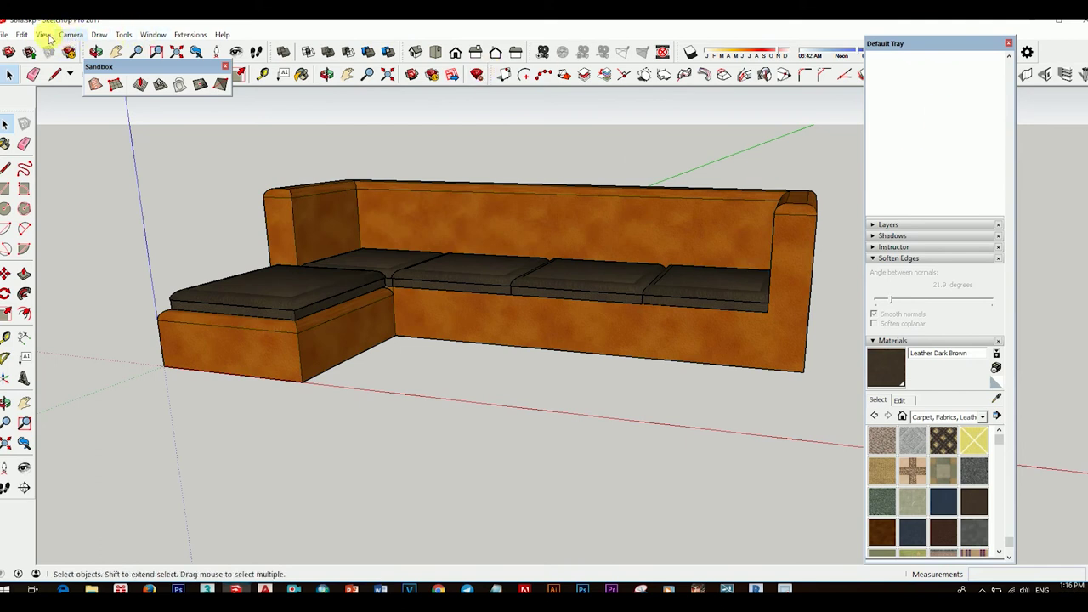
left_click(44, 39)
left_click(55, 56)
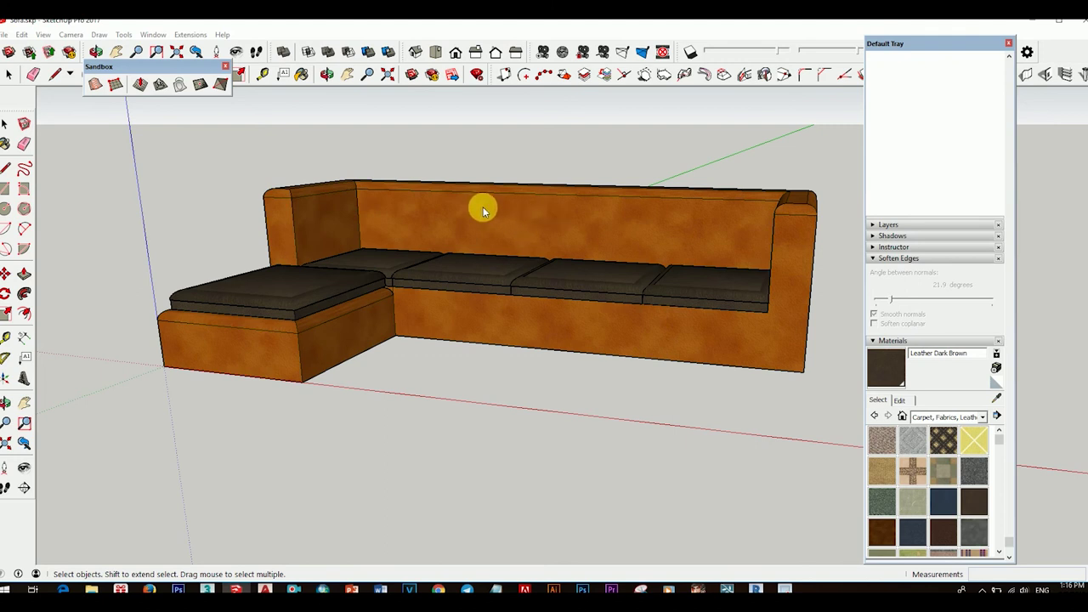
Switch to an isometric view and bring up the V-Ray Asset Editor's material list.
left_click(414, 47)
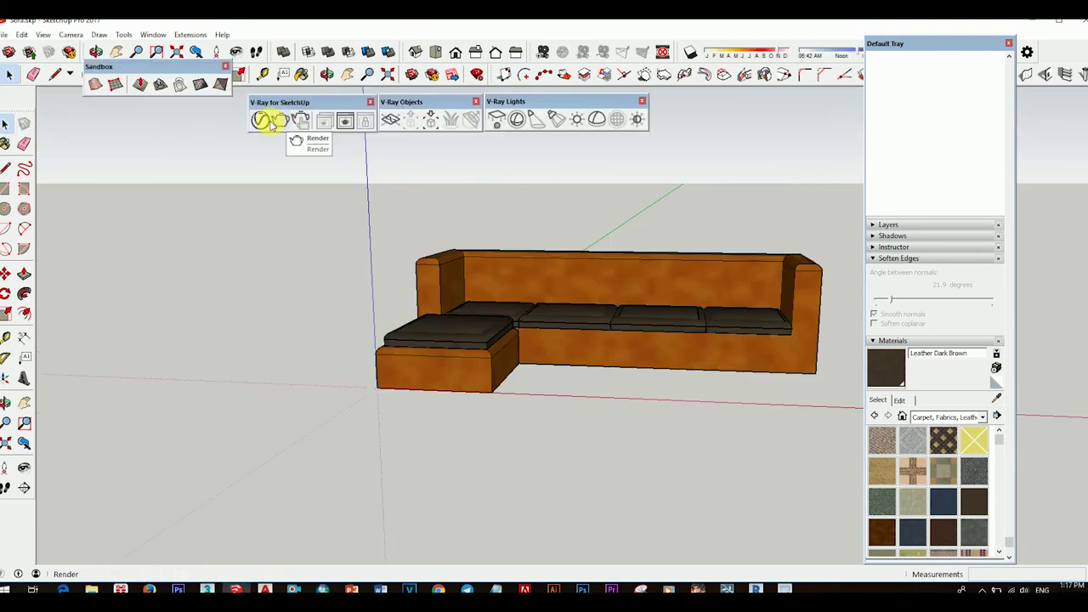
left_click(261, 119)
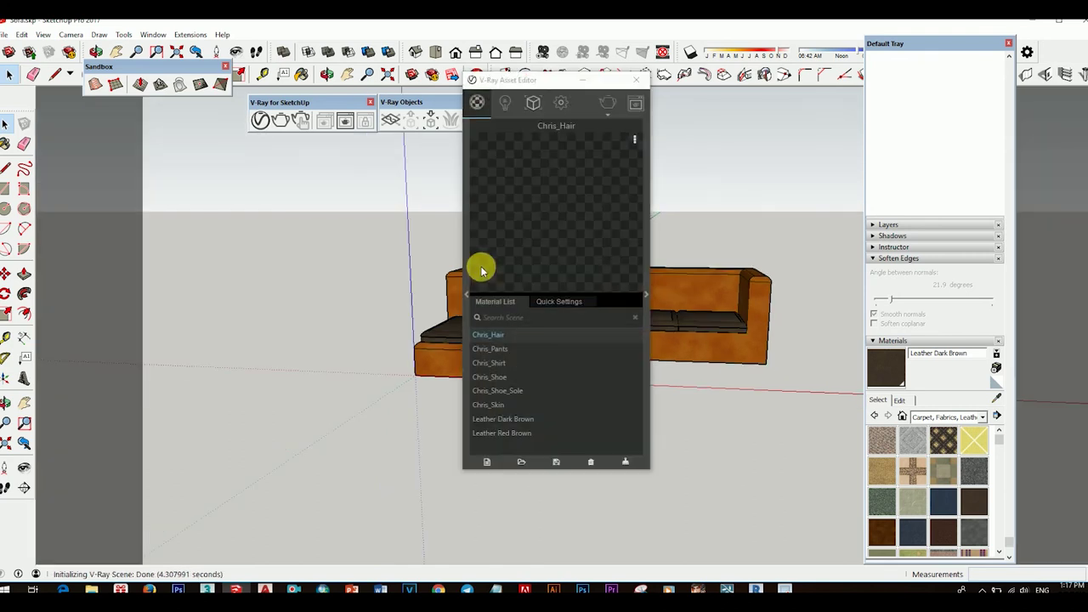
mouse_move(557, 91)
left_mouse_down()
mouse_move(455, 176)
mouse_move(223, 136)
left_mouse_up()
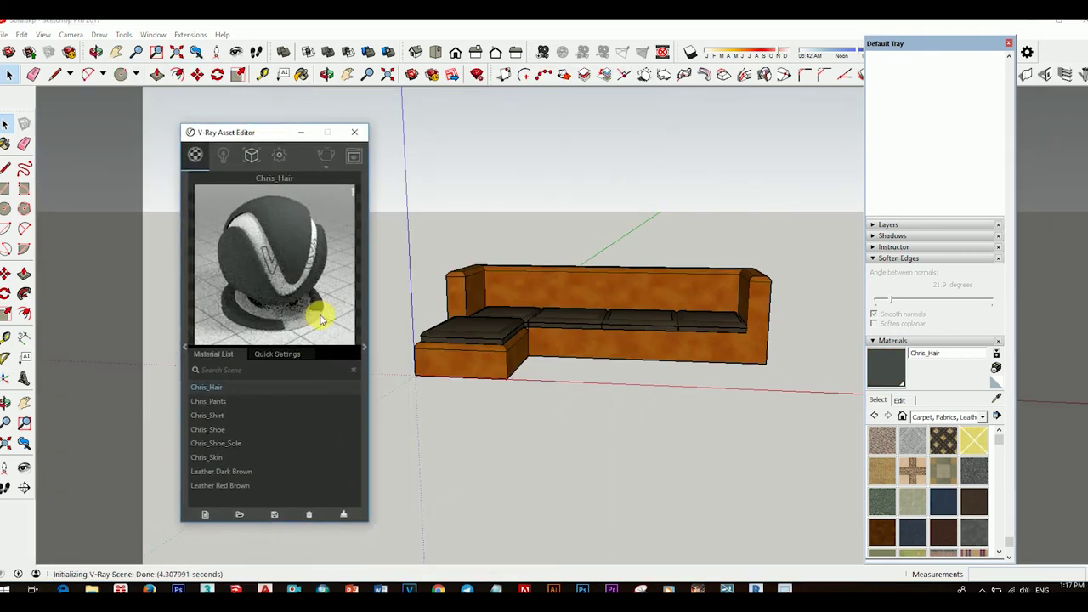
left_click(225, 157)
left_click(195, 154)
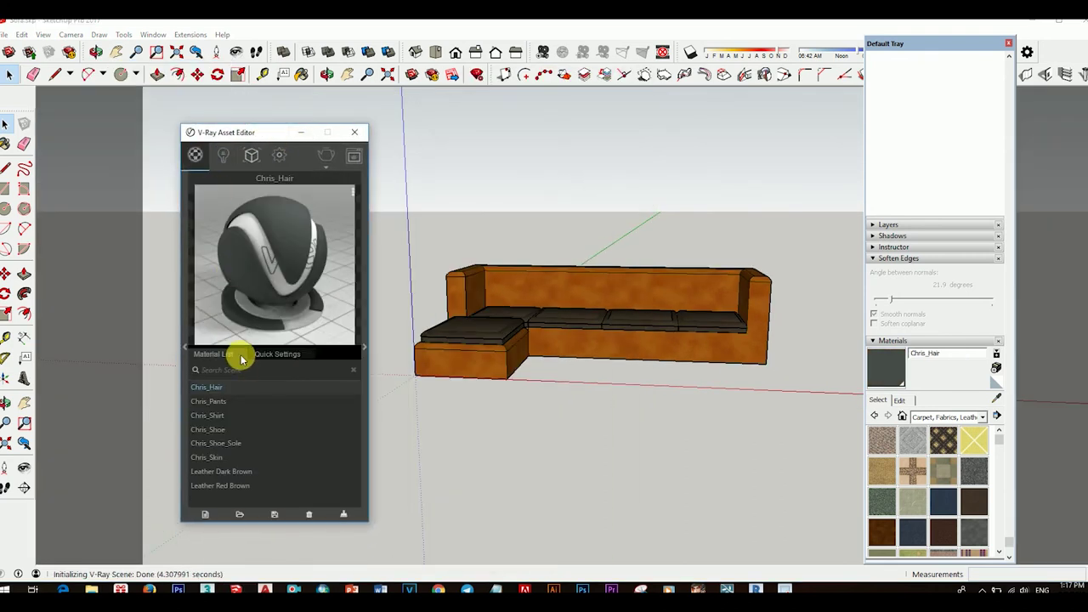
left_click(268, 356)
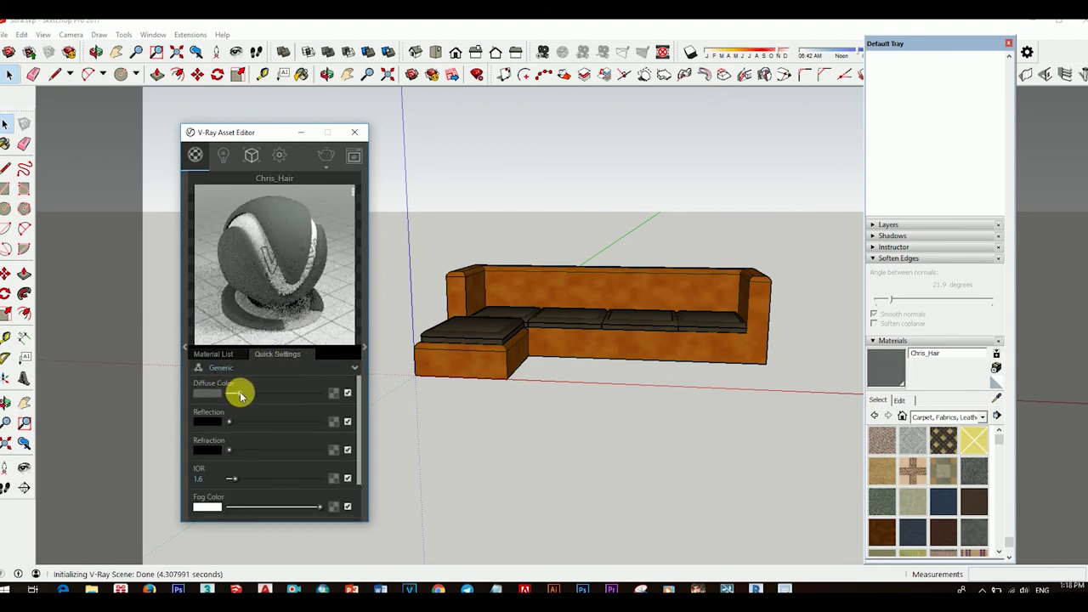
left_click(999, 398)
Sample the body's Leather Red Brown and raise its diffuse, reflection and refraction values.
left_click(629, 298)
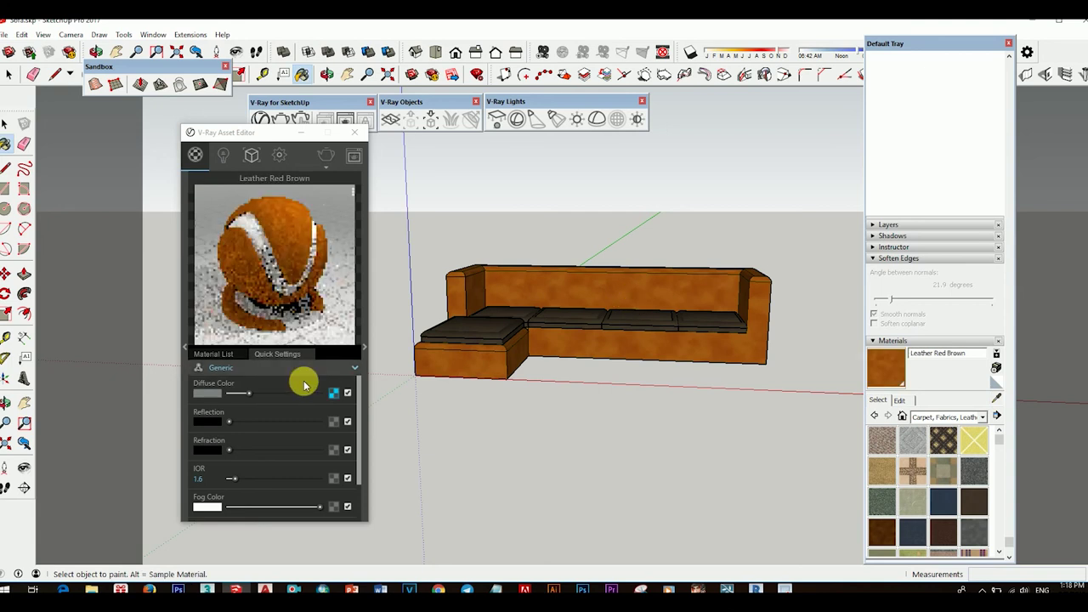
left_click_drag(253, 392, 274, 392)
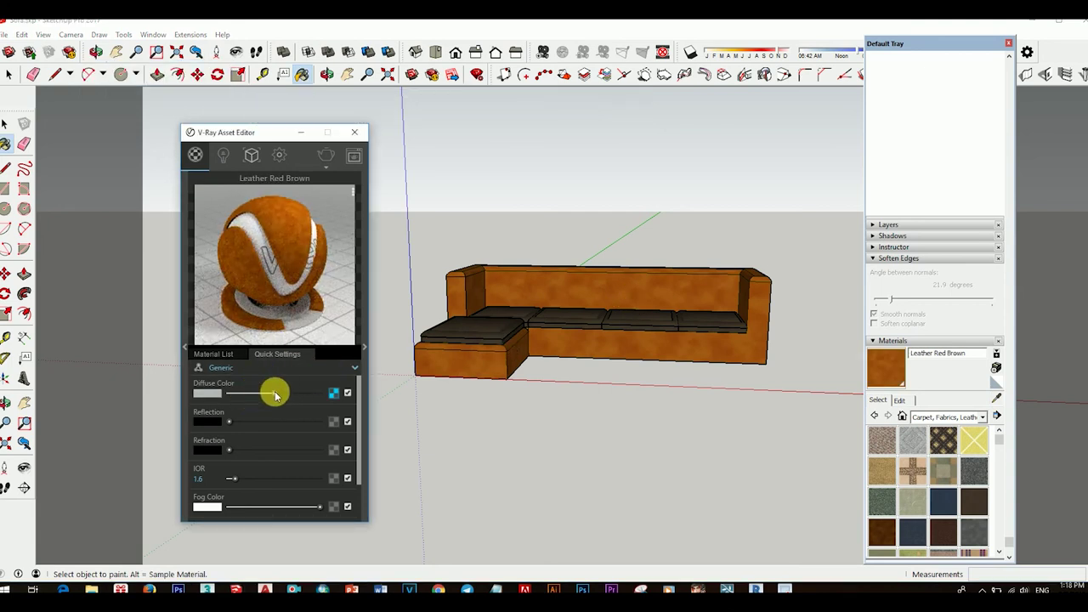
mouse_move(230, 423)
left_mouse_down()
mouse_move(279, 423)
mouse_move(264, 422)
left_mouse_up()
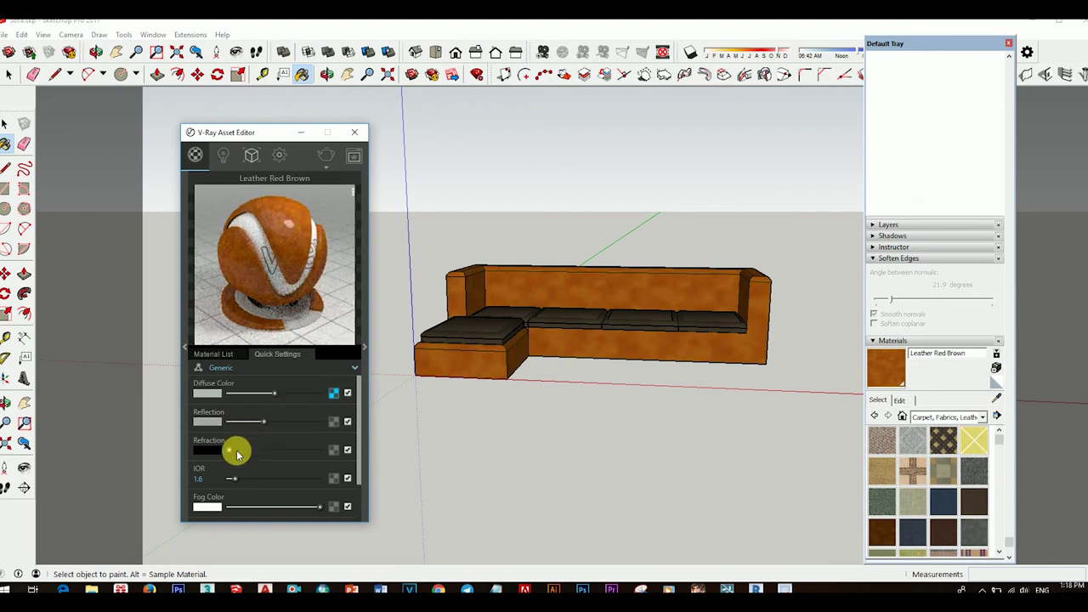
left_click_drag(230, 451, 234, 449)
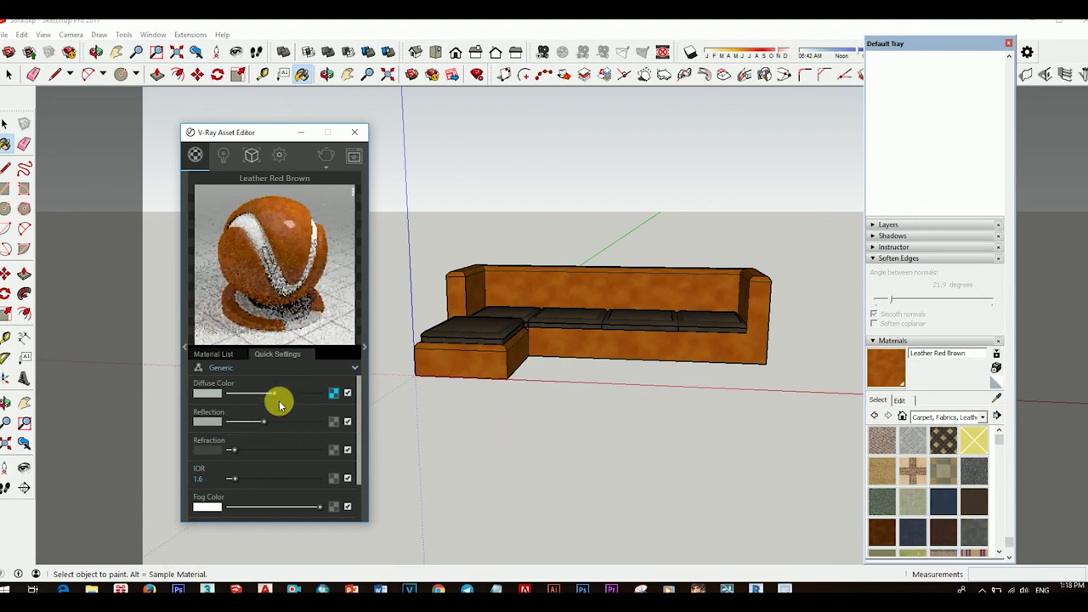
Load the Leather Dark Brown cushion material and increase its reflection.
left_click(996, 400)
left_click(704, 318)
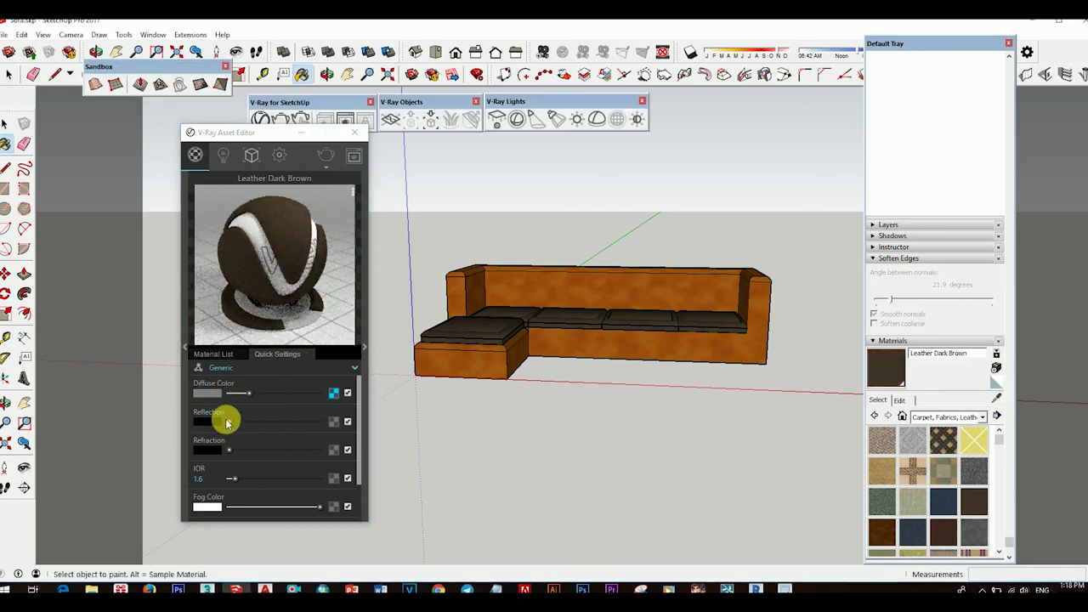
mouse_move(229, 421)
left_mouse_down()
mouse_move(241, 423)
mouse_move(255, 393)
left_mouse_up()
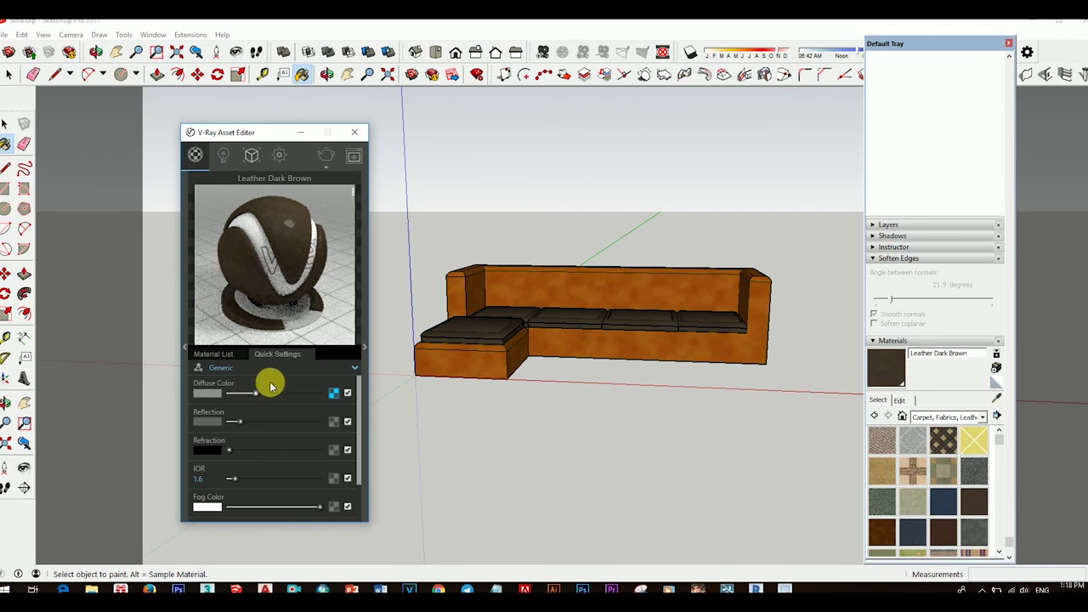
Render the sofa with V-Ray, inspect the frame buffer, then close the render windows.
left_click(326, 156)
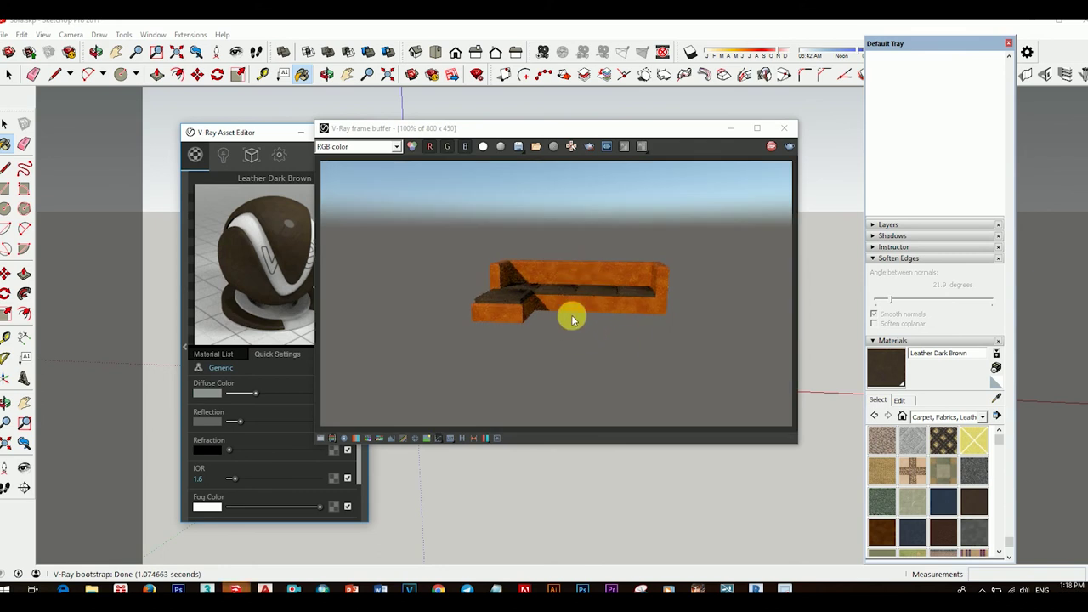
scroll(571, 315, "up", 3)
scroll(587, 307, "down", 2)
scroll(551, 297, "down", 1)
scroll(578, 297, "up", 1)
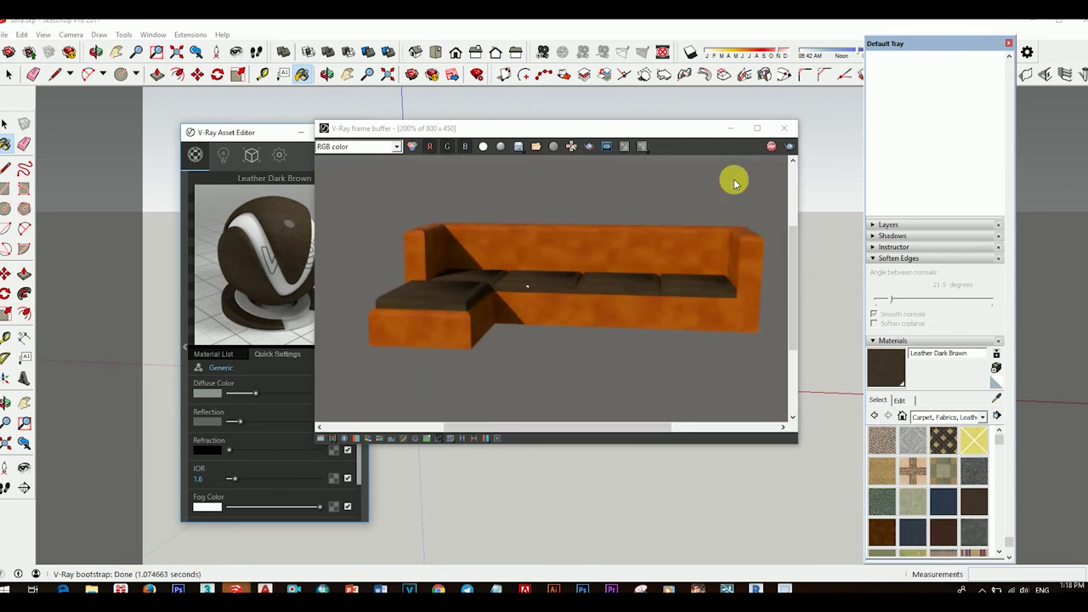
left_click(784, 127)
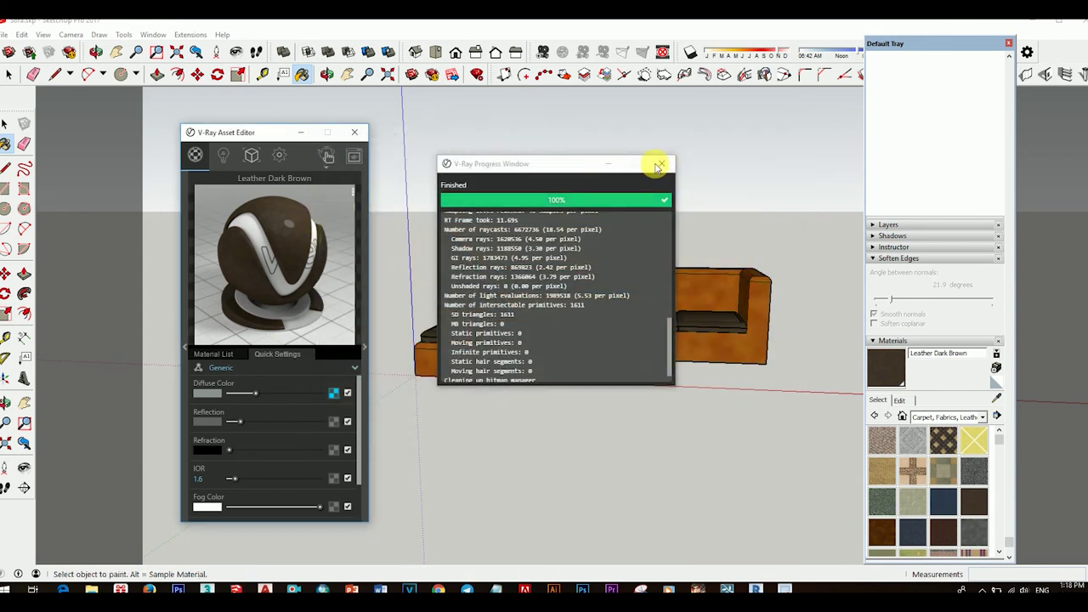
left_click(661, 163)
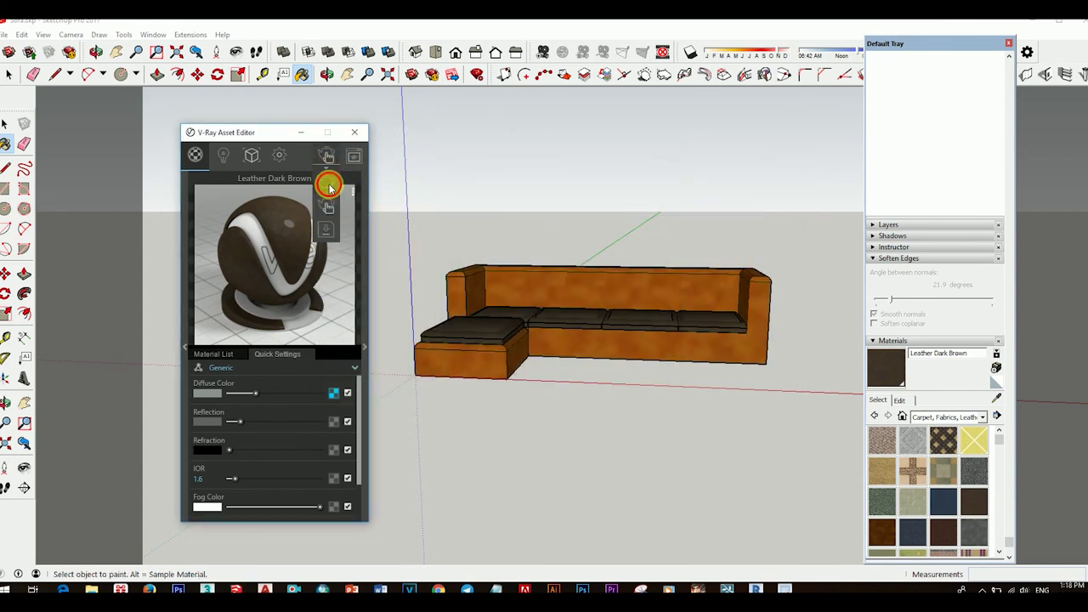
Render the sofa a second time, then close the render windows and V-Ray editor.
left_click(329, 185)
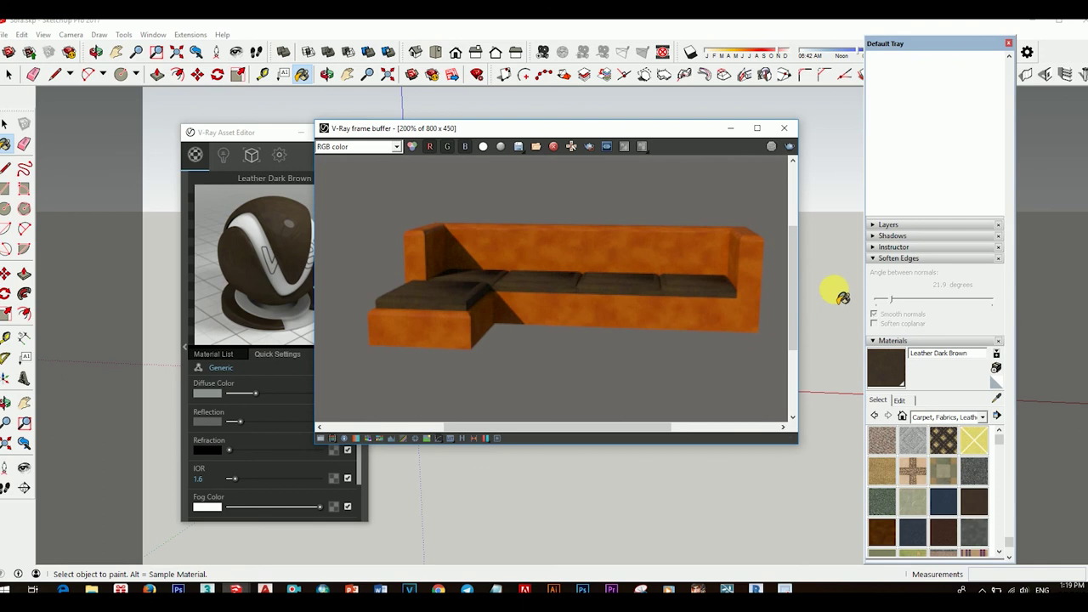
left_click(784, 128)
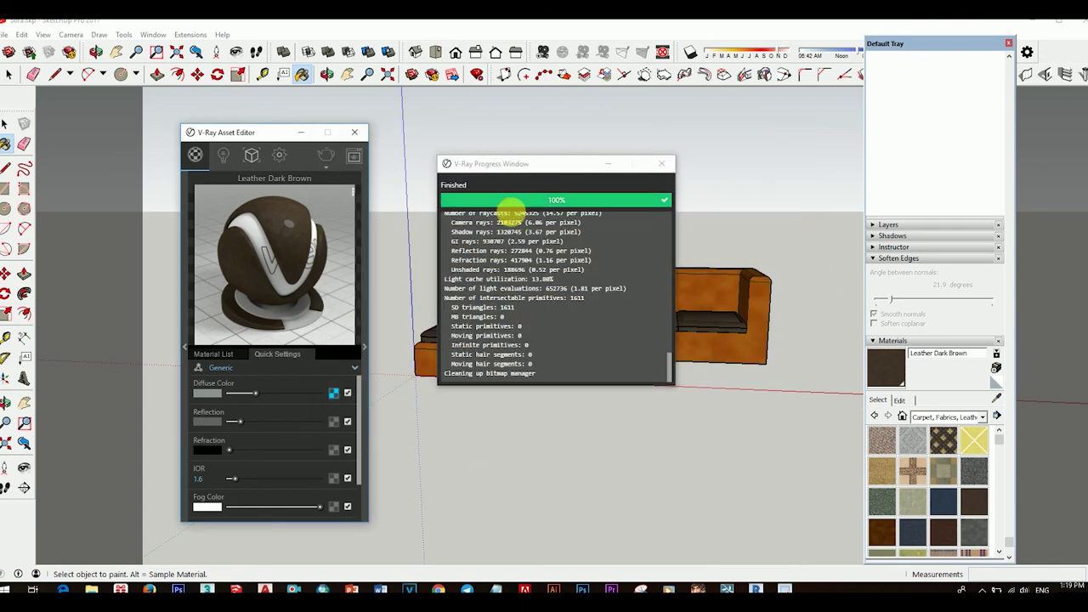
left_click(660, 157)
left_click(353, 136)
Orbit to an elevated three-quarter view so the sofa fills more of the frame.
scroll(552, 382, "down", 3)
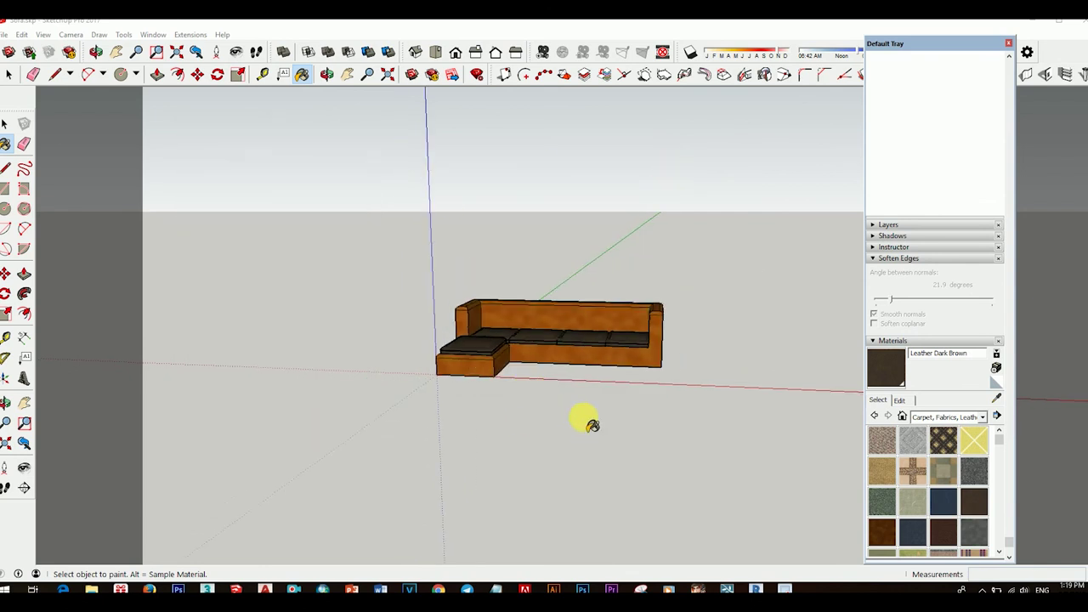
key("space")
scroll(553, 408, "up", 2)
mouse_move(510, 376)
middle_mouse_down()
mouse_move(584, 384)
mouse_move(618, 365)
mouse_move(573, 352)
middle_mouse_up()
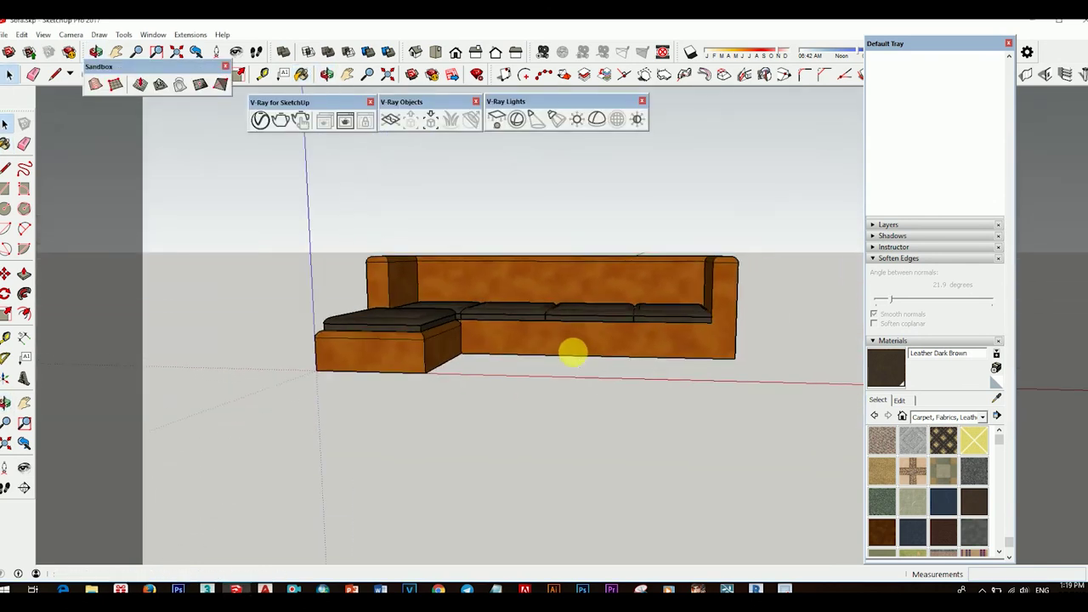
key("l")
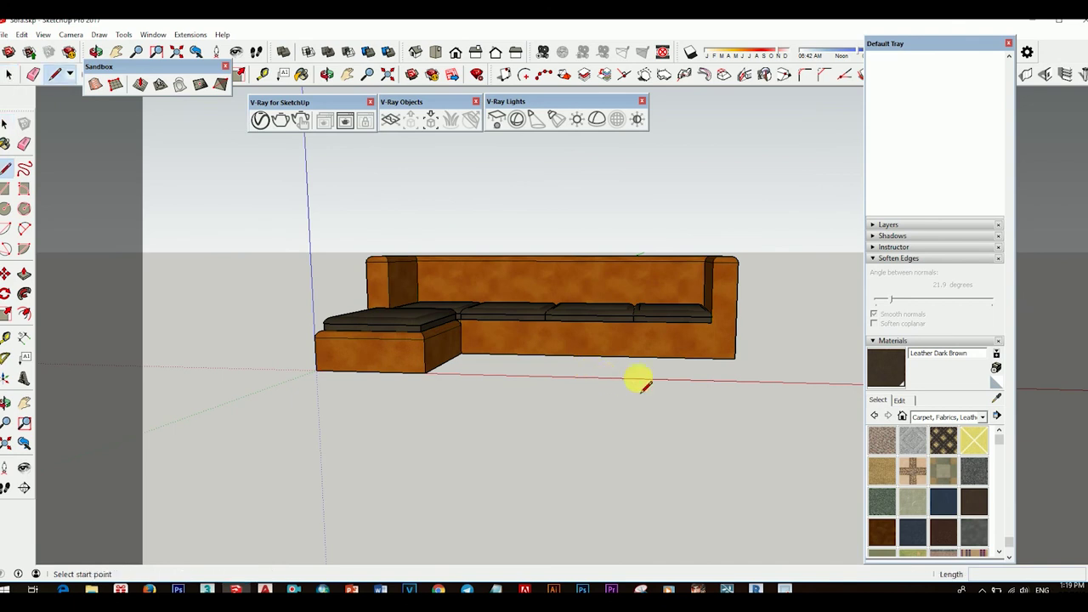
left_click(711, 323)
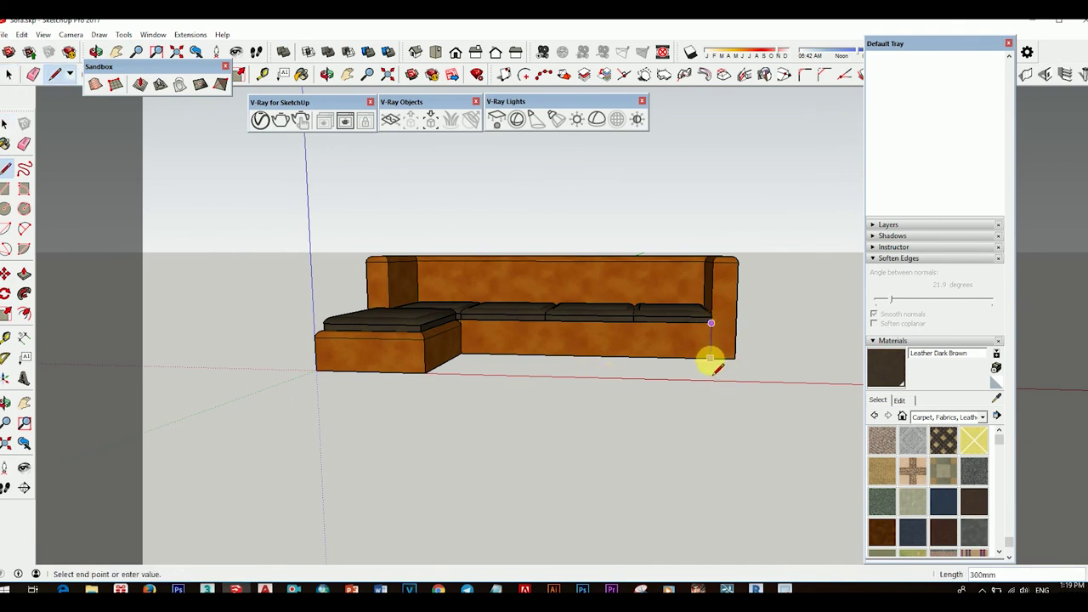
key("space")
mouse_move(627, 397)
middle_mouse_down()
mouse_move(530, 445)
mouse_move(615, 359)
middle_mouse_up()
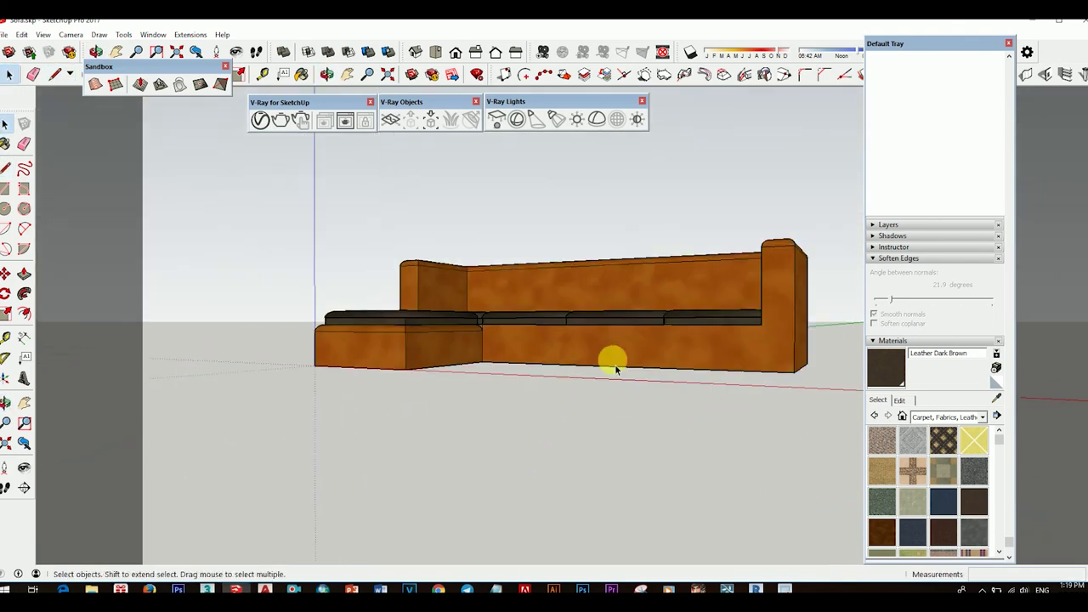
scroll(527, 335, "up", 2)
middle_click_drag(527, 336, 639, 388)
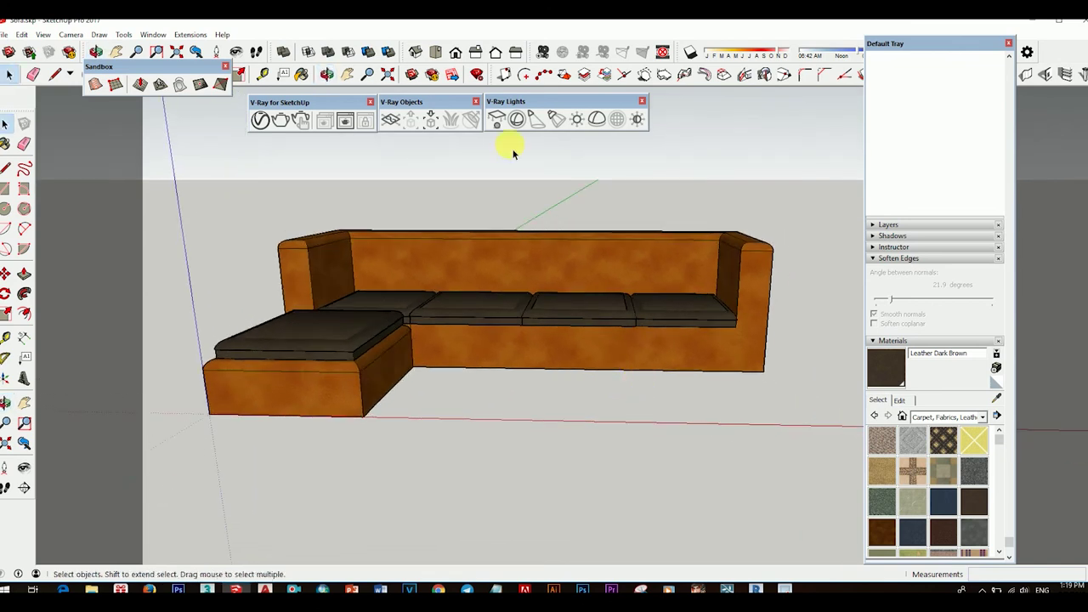
left_click(717, 204)
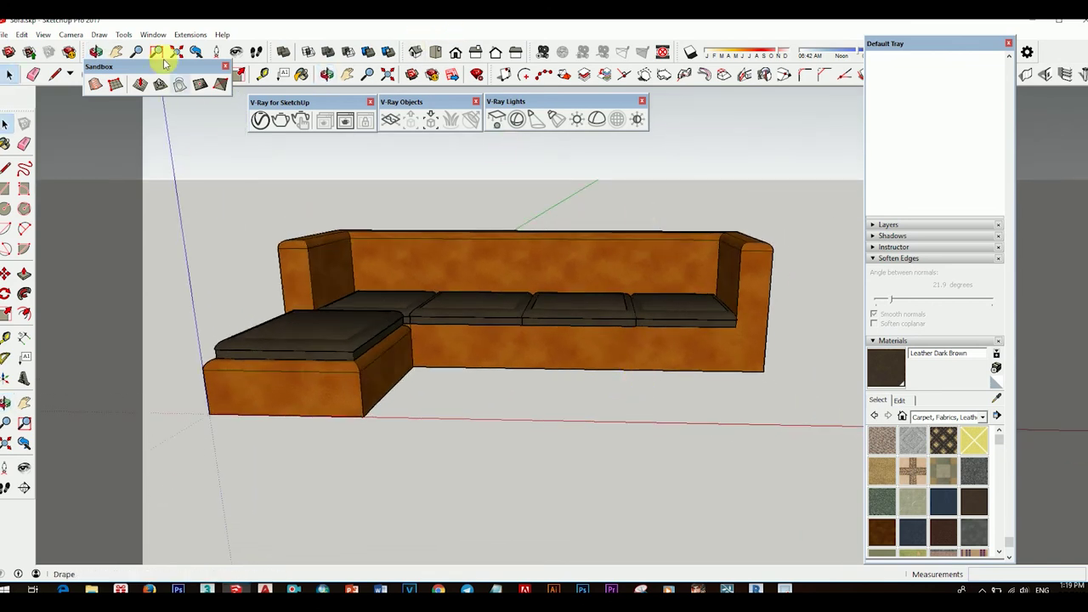
Confirm the V-Ray render output at 800 × 450, 16:9, toggling the safe frame.
left_click(261, 121)
left_click(280, 156)
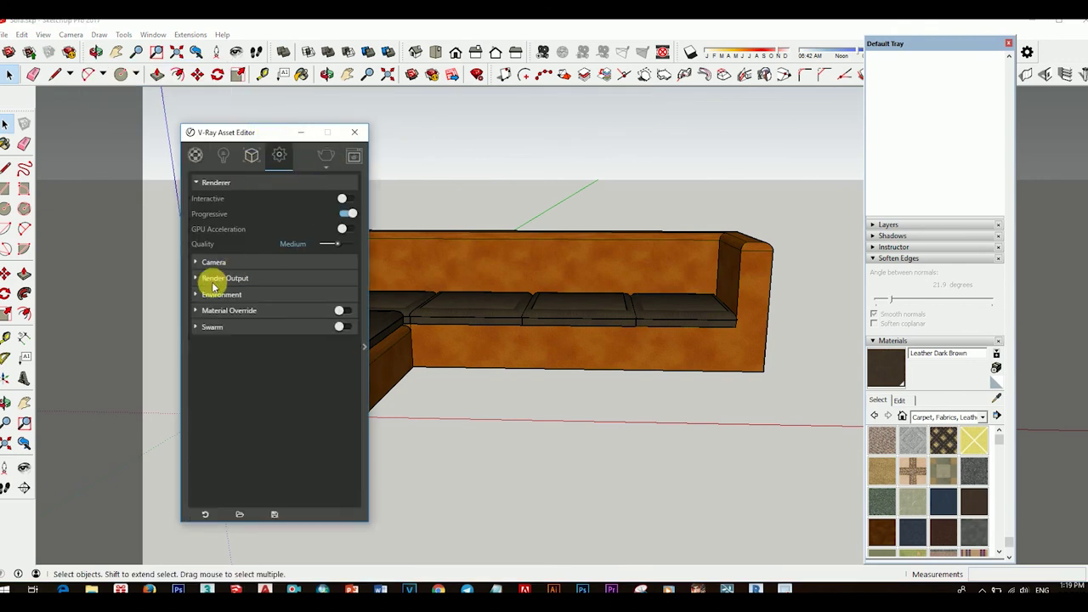
left_click(247, 278)
left_click(337, 311)
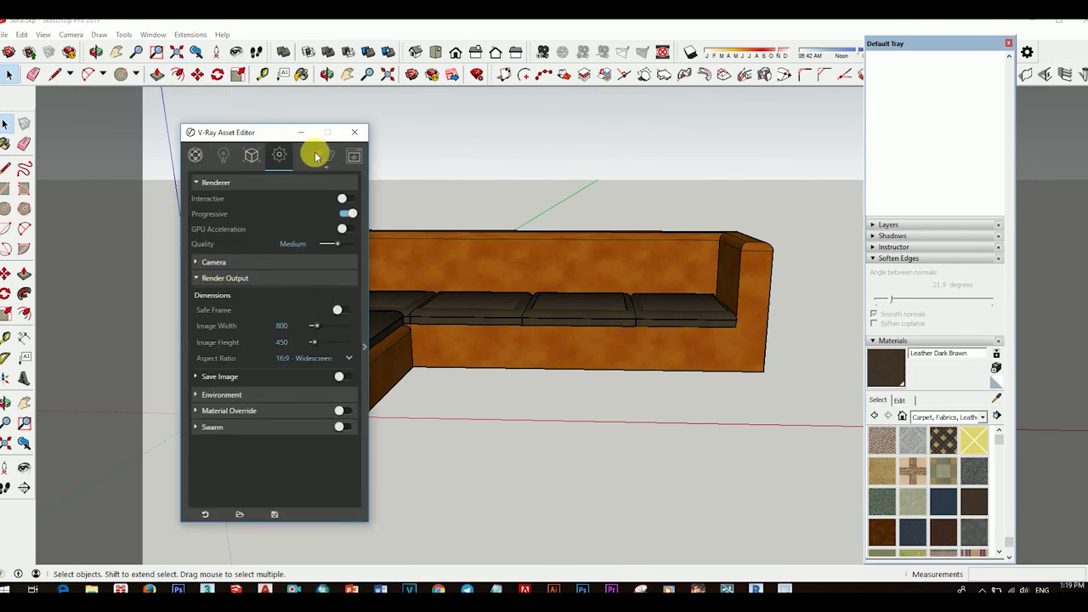
mouse_move(439, 207)
middle_mouse_down()
mouse_move(493, 272)
mouse_move(505, 250)
middle_mouse_up()
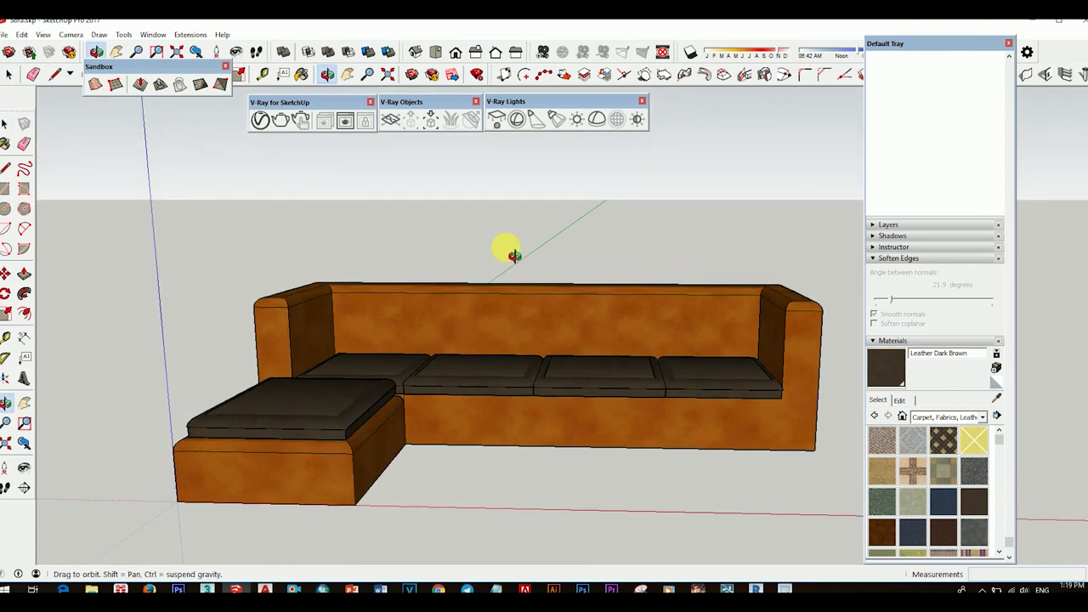